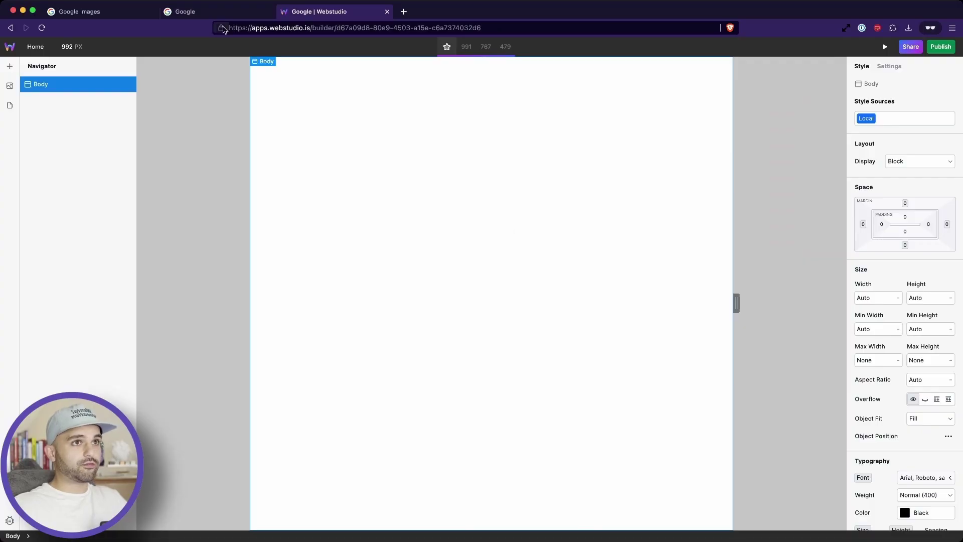
- Using the Google homepage as reference, name the three boxes in the body Top, Middle and Bottom in Webstudio
left_click(211, 18)
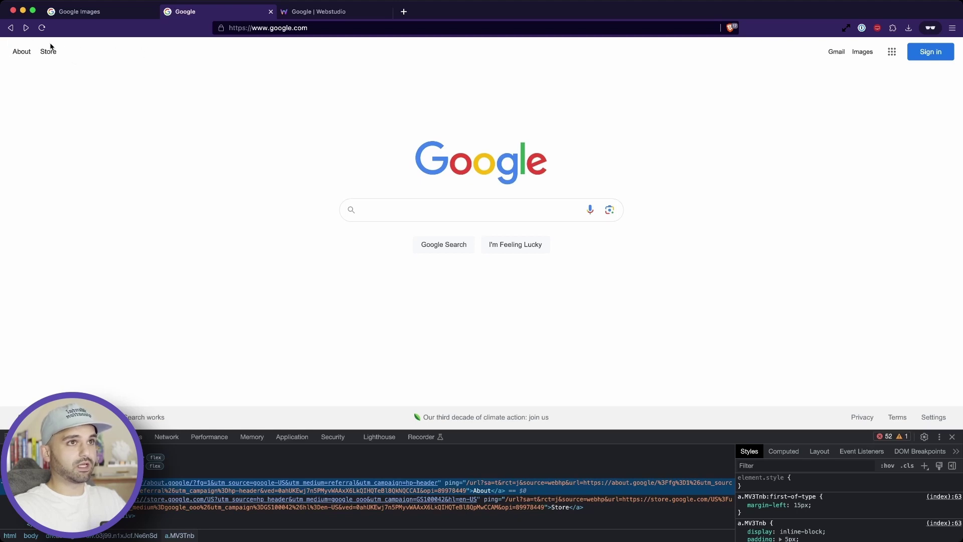
left_click(319, 12)
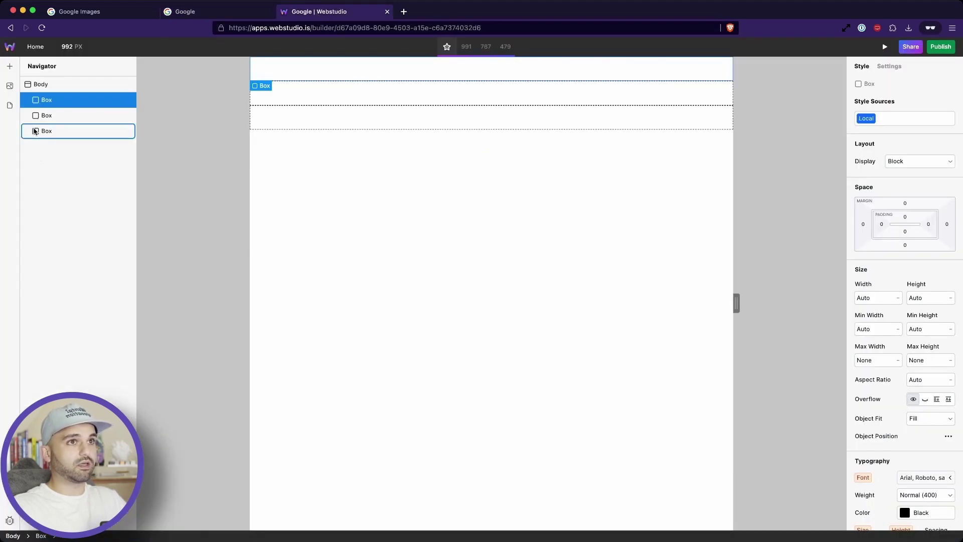
left_click(890, 66)
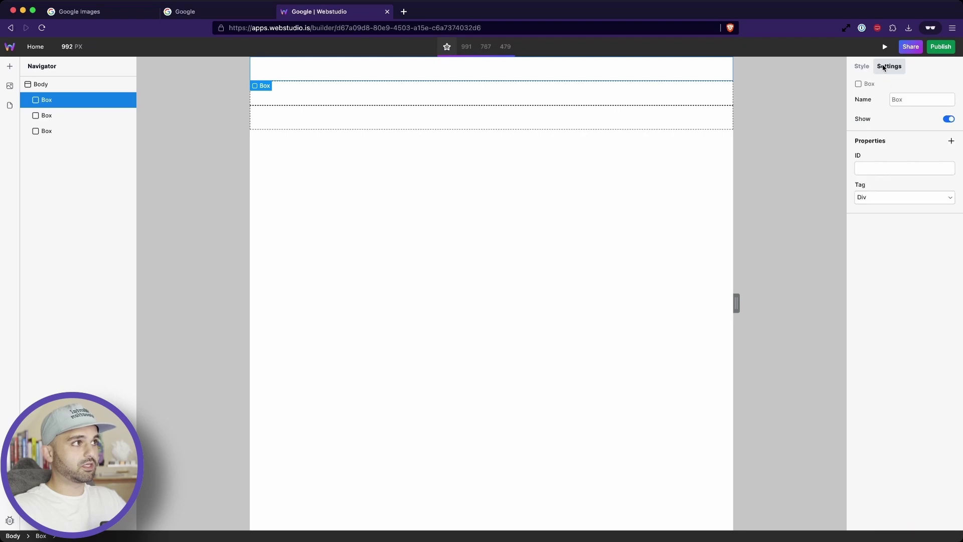
left_click(908, 100)
type("Top")
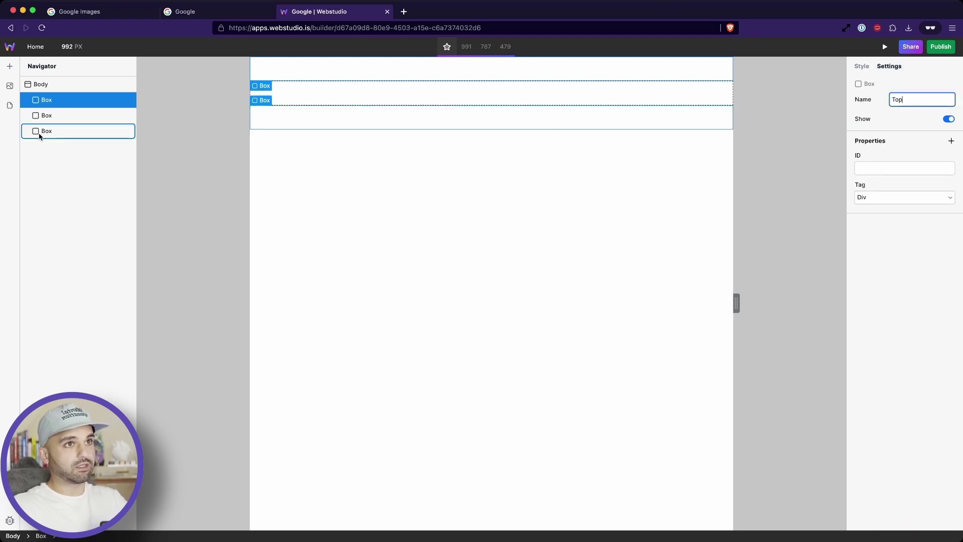
left_click(46, 115)
left_click(919, 100)
type("Middle")
left_click(46, 131)
left_click(931, 99)
type("Bottom")
- Add a box inside the Top box and duplicate it
left_click(46, 100)
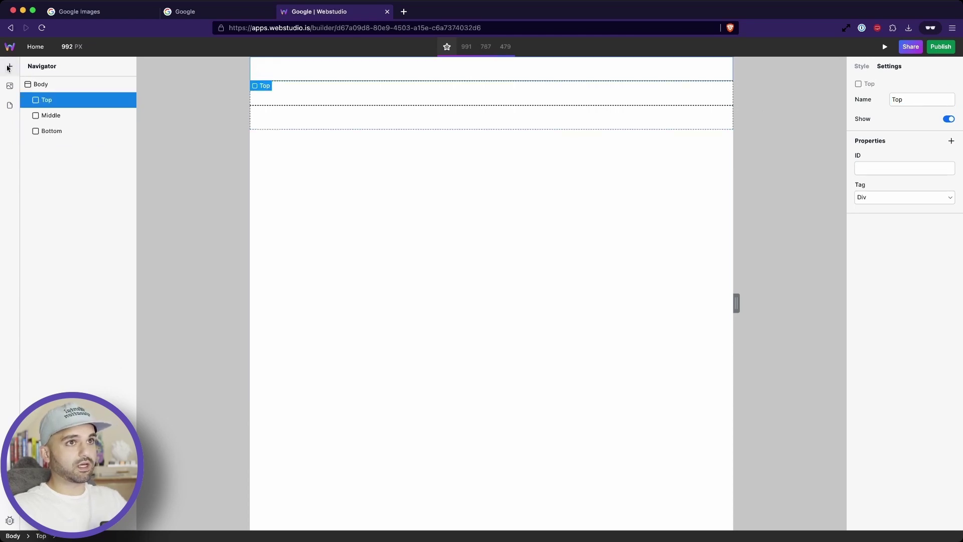
left_click(7, 68)
left_click(43, 120)
key("super+d")
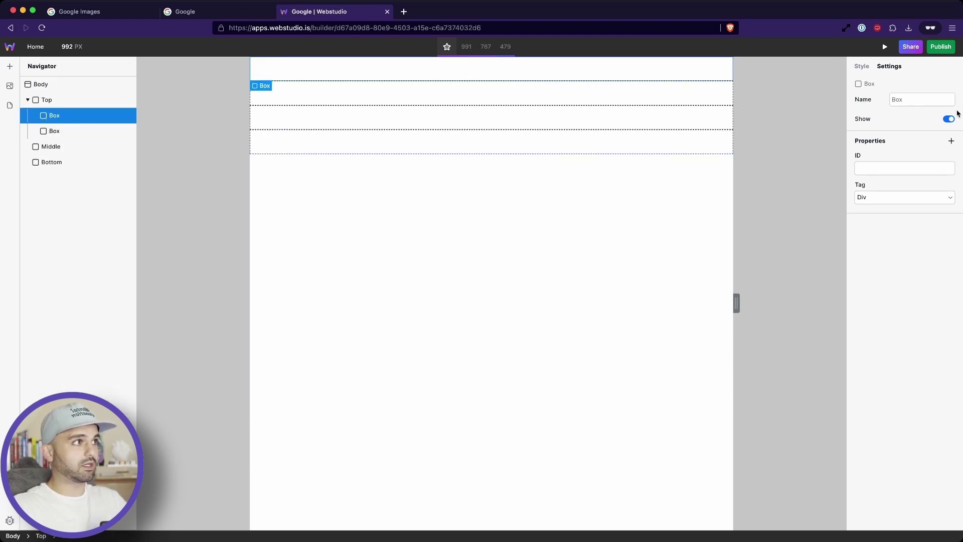
- Name the two boxes inside Top Left Nav and Right Nav
left_click(943, 101)
type("Left Nav")
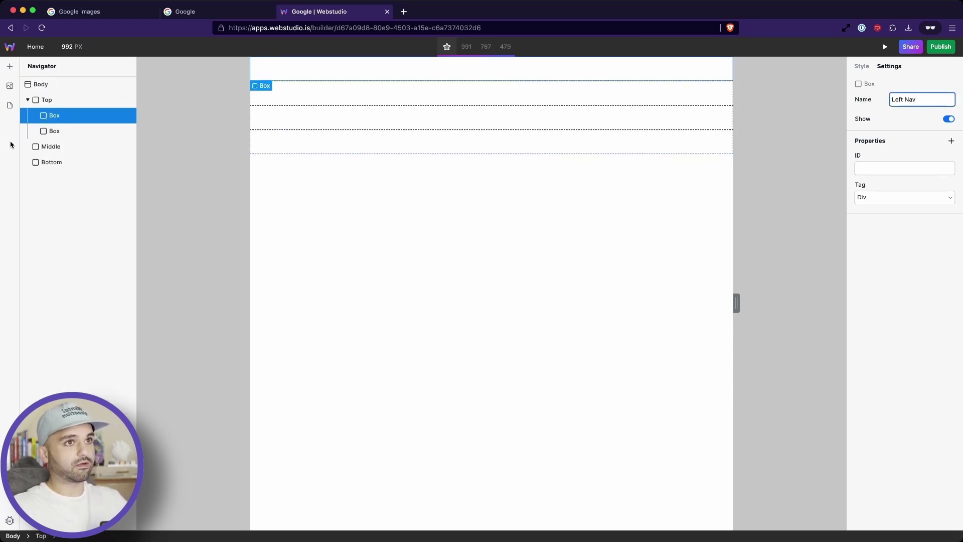
left_click(50, 131)
left_click(928, 99)
type("Right Nav")
- Add two links inside the Left Nav box
left_click(78, 116)
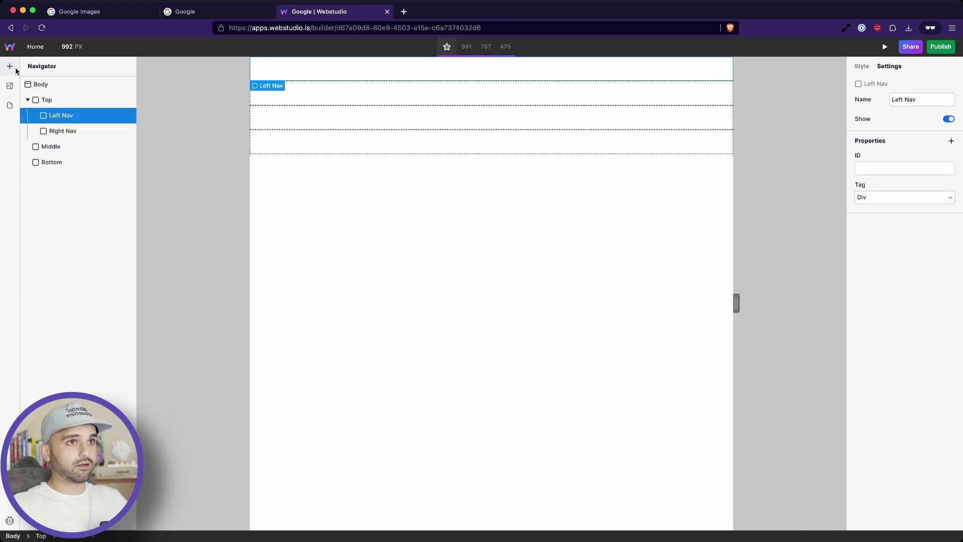
left_click(10, 67)
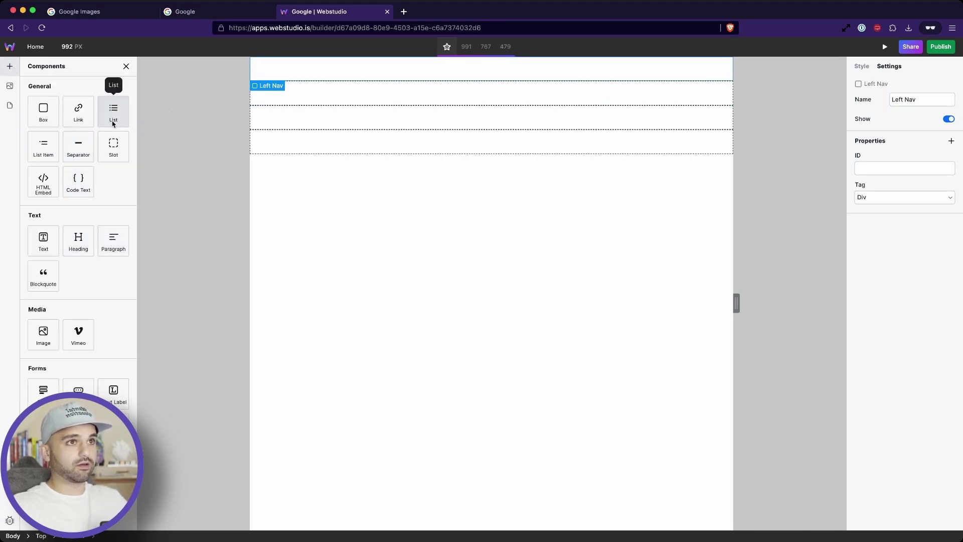
double_click(79, 111)
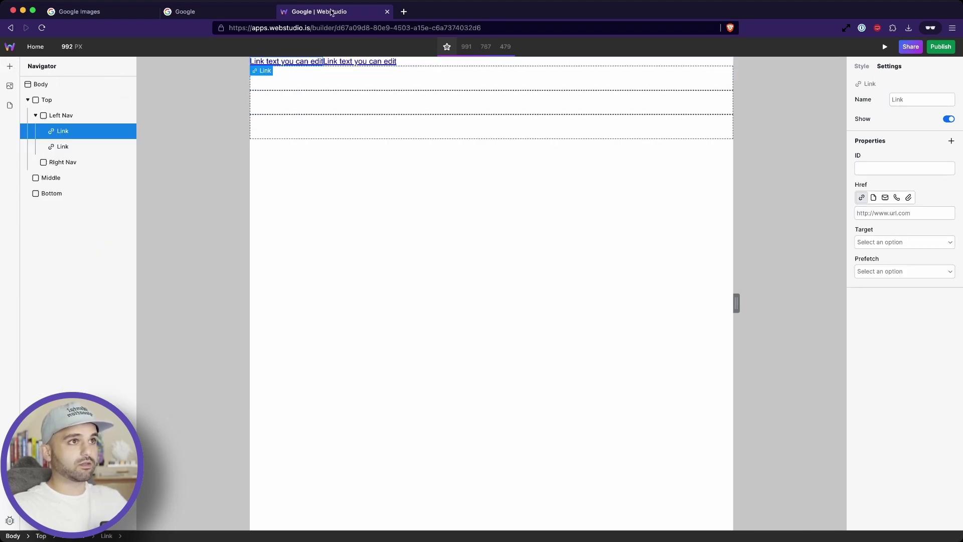
- Check the Google homepage's navigation, return to Webstudio and place two duplicated links inside the Right Nav box
left_click(221, 17)
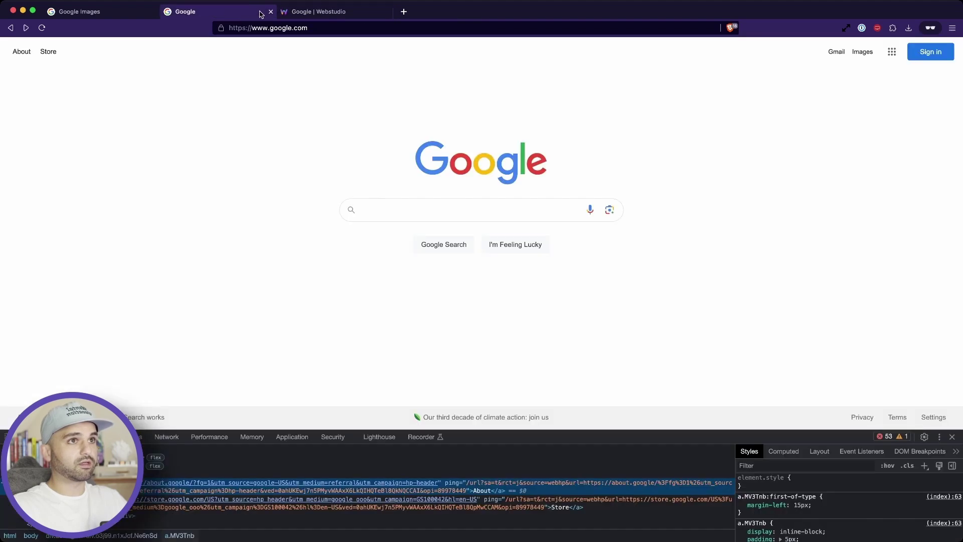
left_click(304, 12)
left_click(62, 162)
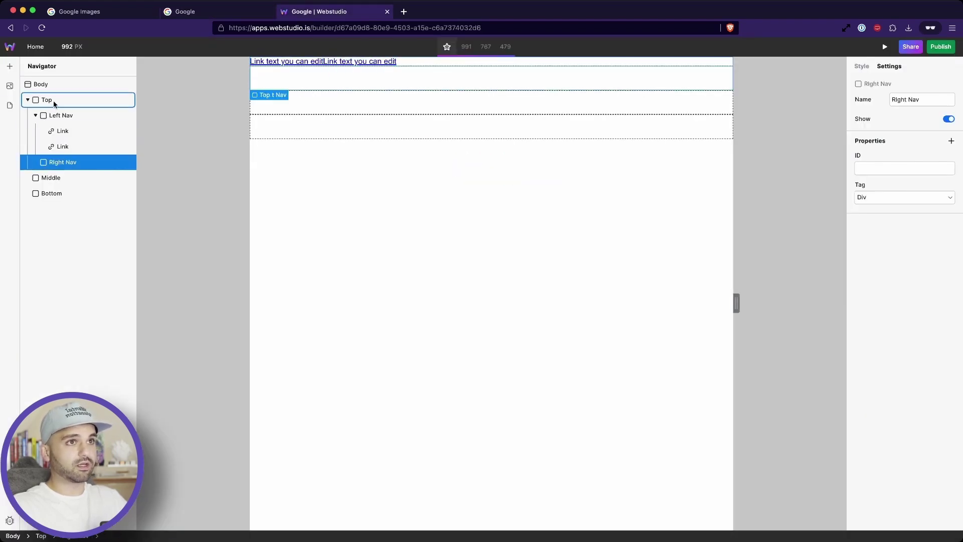
left_click(67, 146)
key("super+d")
left_click_drag(65, 159, 65, 181)
key("super+d")
- Correct the capitalization of the Right Nav name and add an HTML Embed inside that box
double_click(65, 162)
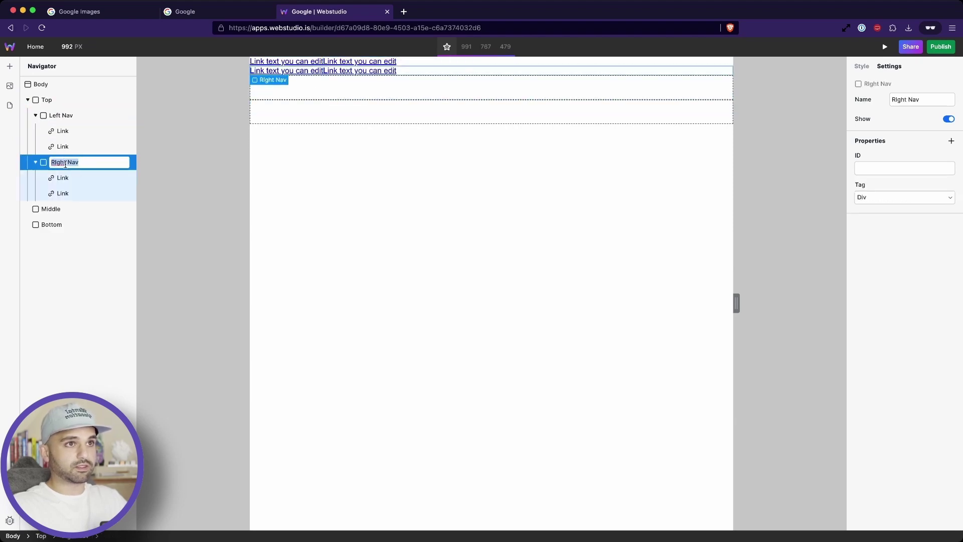
key("a")
left_click(48, 186)
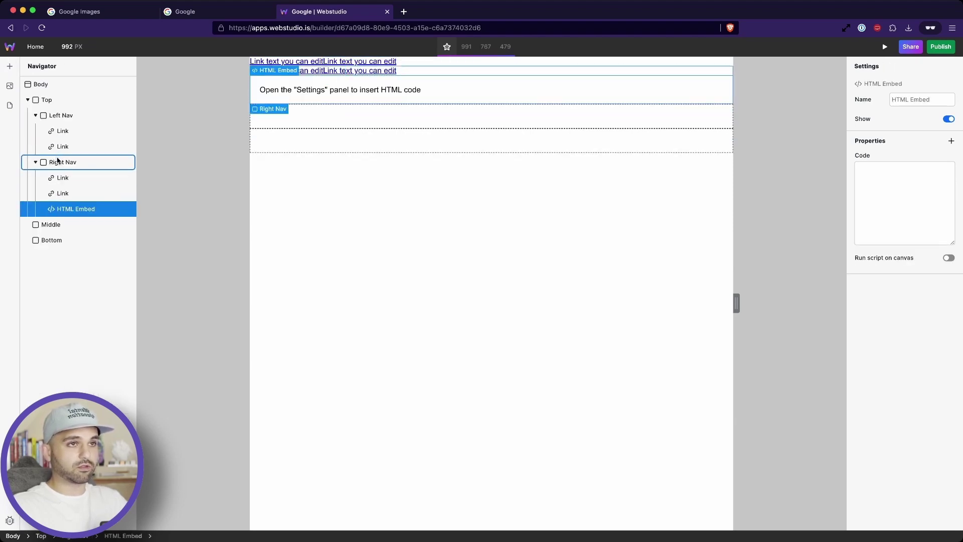
- Add another link to the Right Nav box, after the HTML Embed
left_click(56, 163)
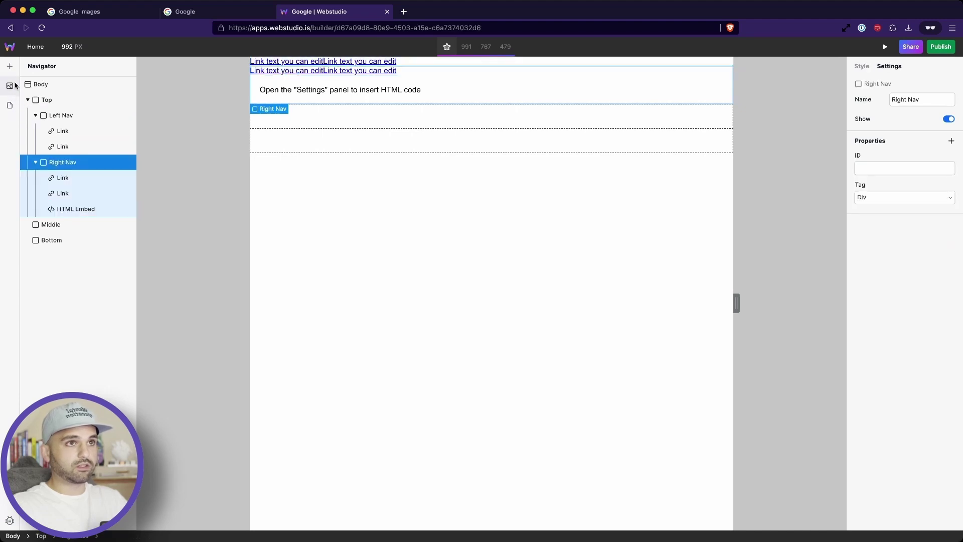
key("a")
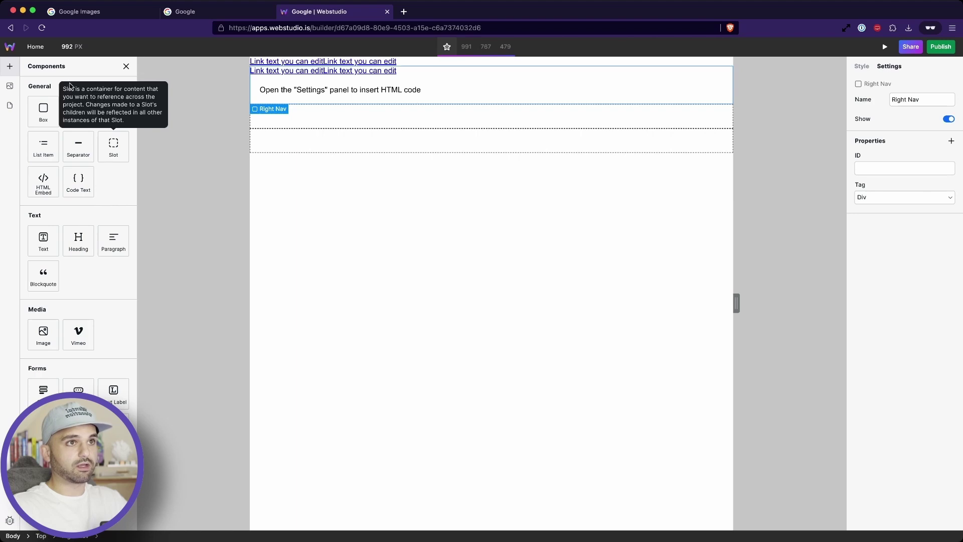
left_click(72, 103)
- Label the nav links About, Store, Gmail, Images and Sign In, taking the texts from the Google homepage
left_click(191, 15)
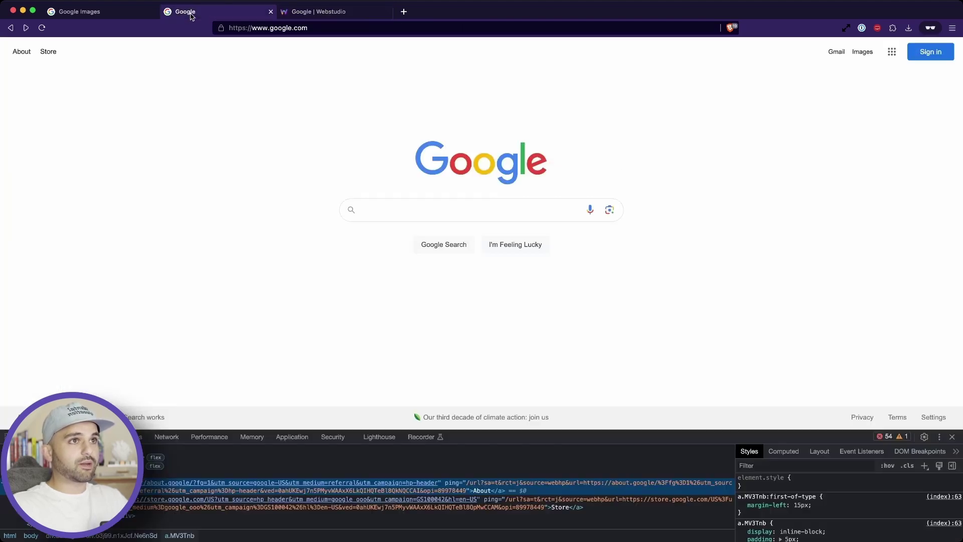
left_click(34, 49)
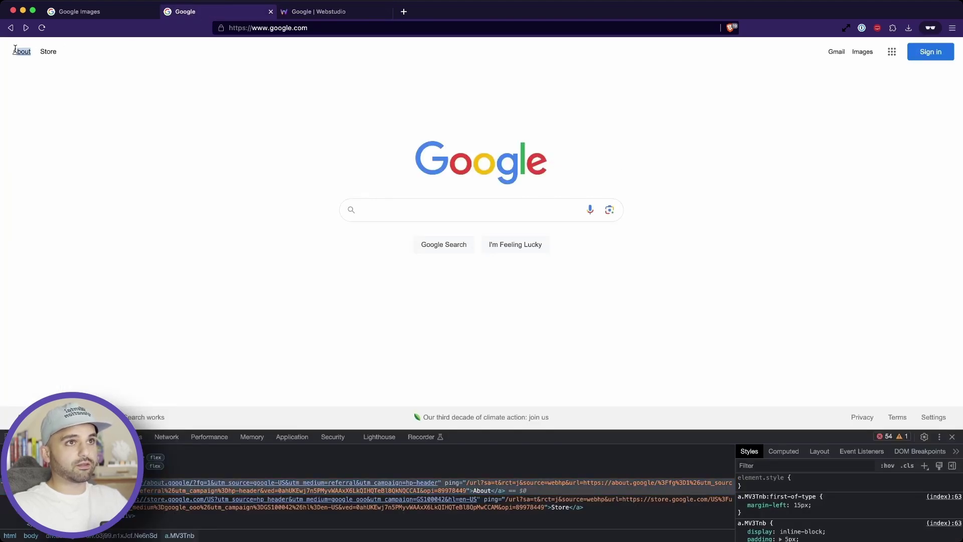
left_click(344, 13)
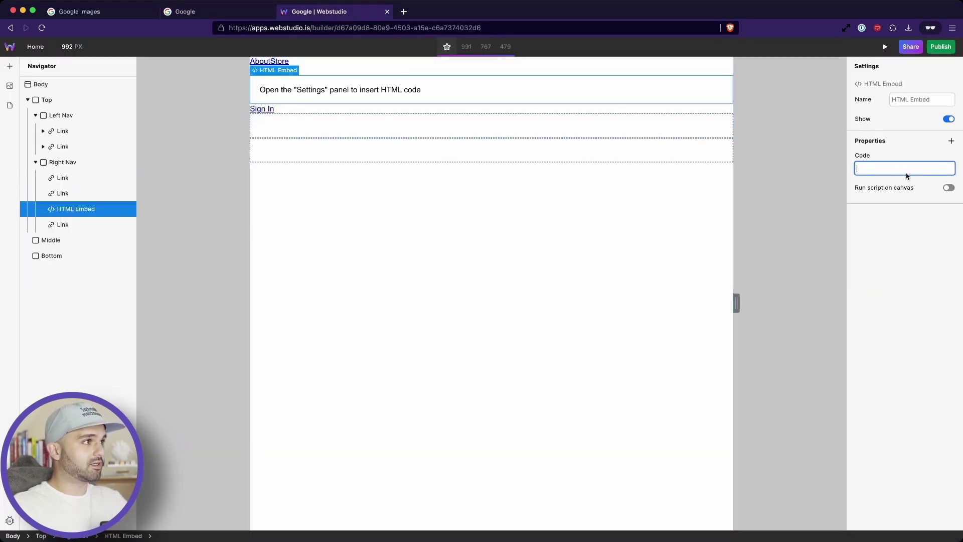
- Paste the nine-dot SVG code into the HTML Embed and nest the embed in a new box within Right Nav
key("super+v")
left_click(885, 292)
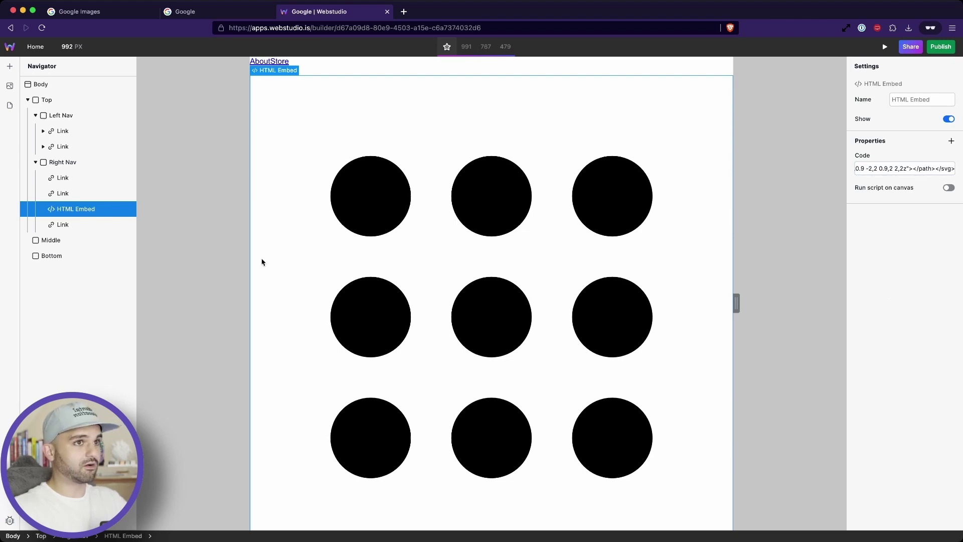
left_click(53, 165)
left_click(10, 65)
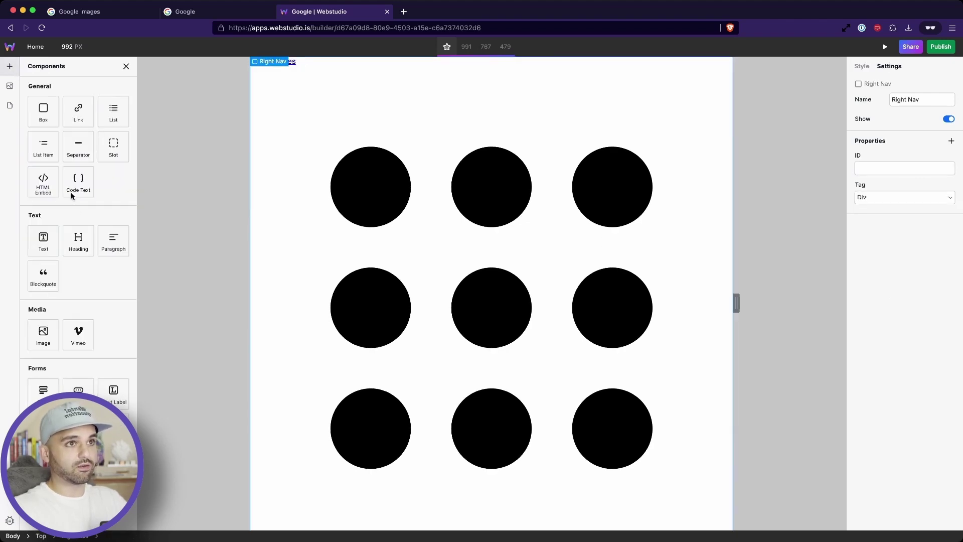
left_click(40, 116)
left_click_drag(69, 208, 70, 238)
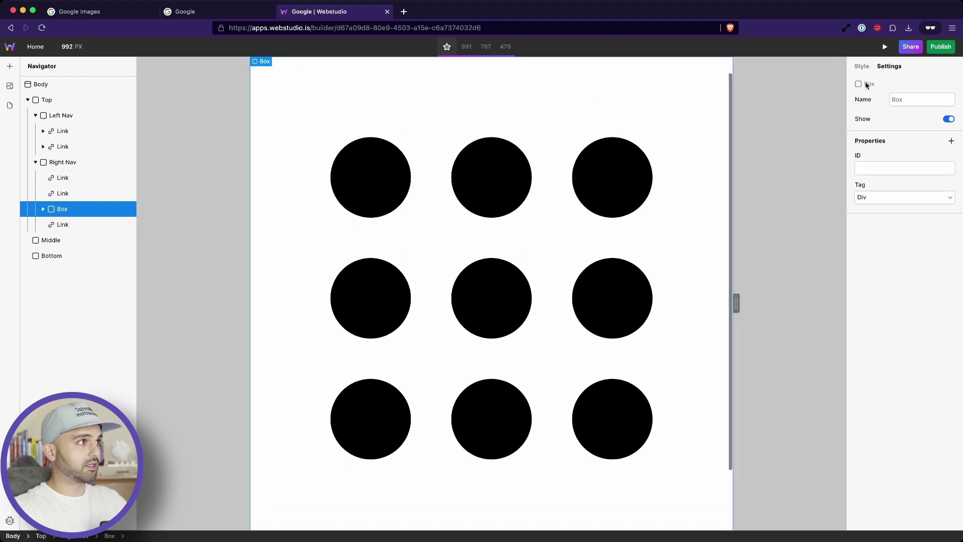
- Shrink the nine-dot icon to navigation size by setting the width of its surrounding box
left_click(862, 65)
left_click(875, 278)
type("0")
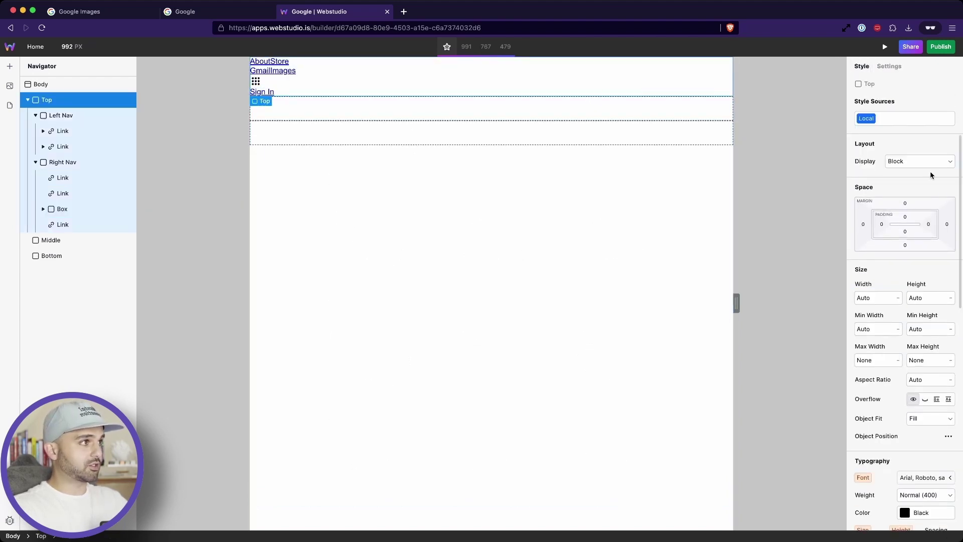
- Set the Top box's display to Flex and justify its contents with Space-Between
left_click(928, 161)
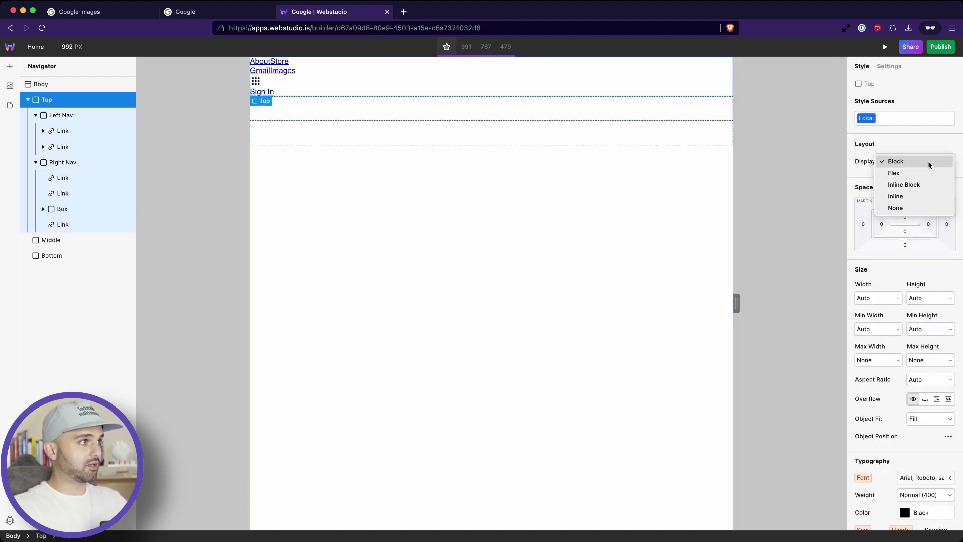
left_click(914, 175)
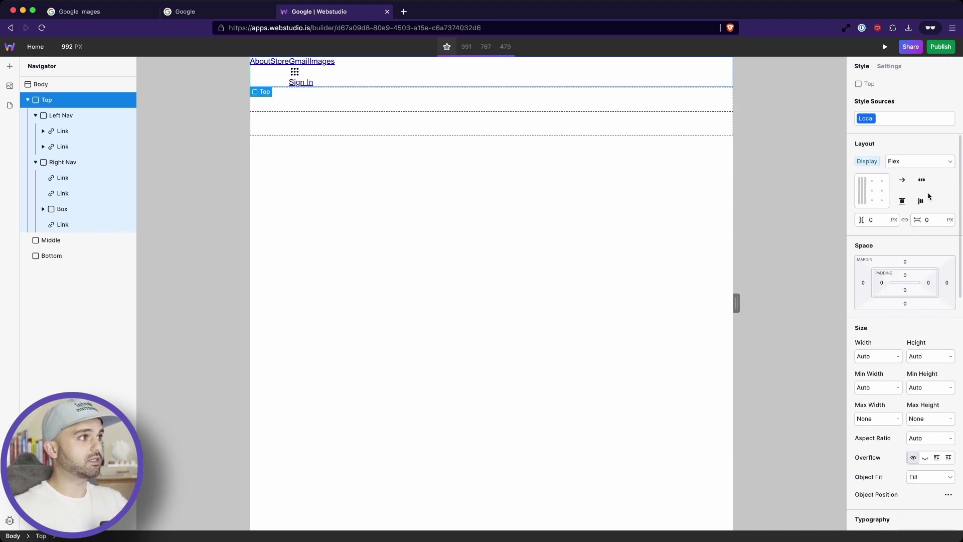
left_click(918, 202)
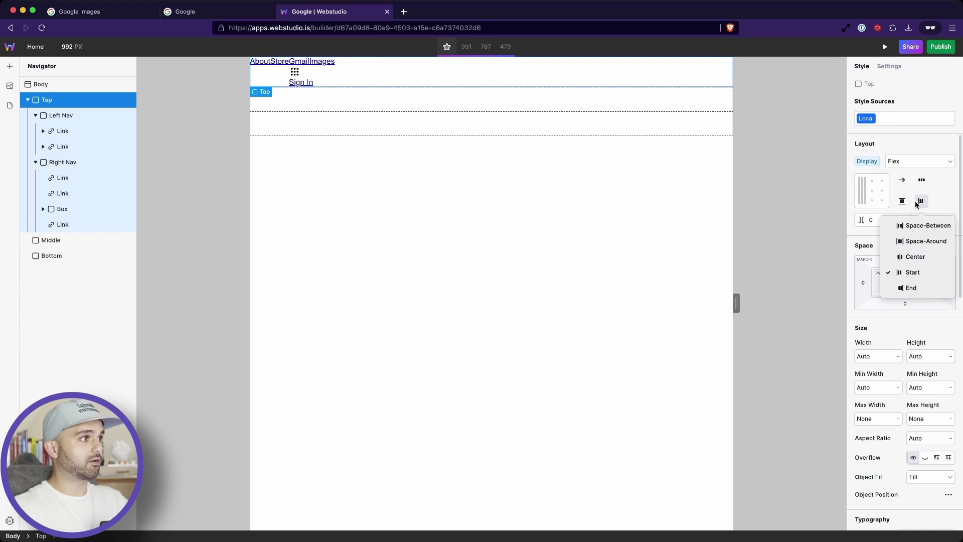
left_click(906, 230)
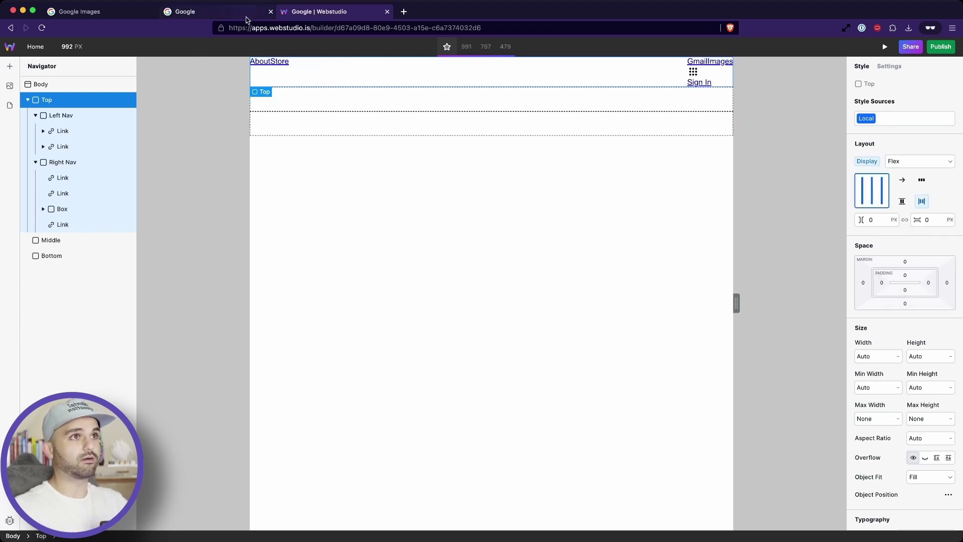
- Compare with the Google homepage, then make Left Nav and Right Nav flex containers with a 15 px gap between items
left_click(229, 18)
left_click(324, 16)
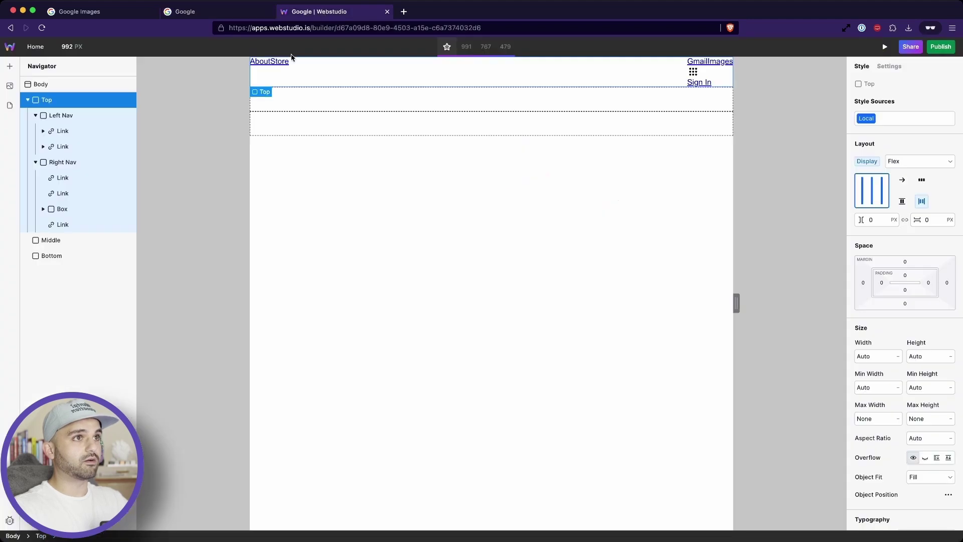
left_click(260, 61)
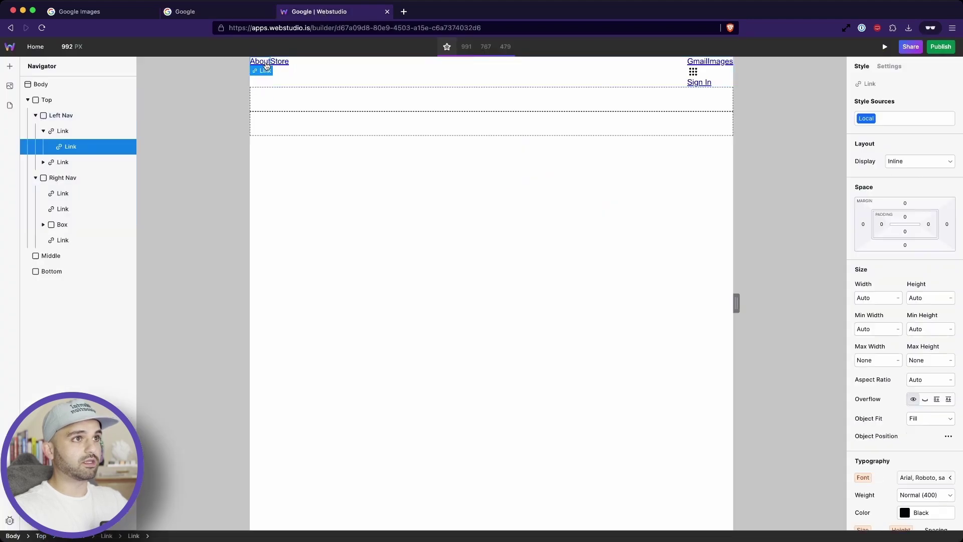
left_click(61, 116)
left_click(906, 159)
left_click(904, 170)
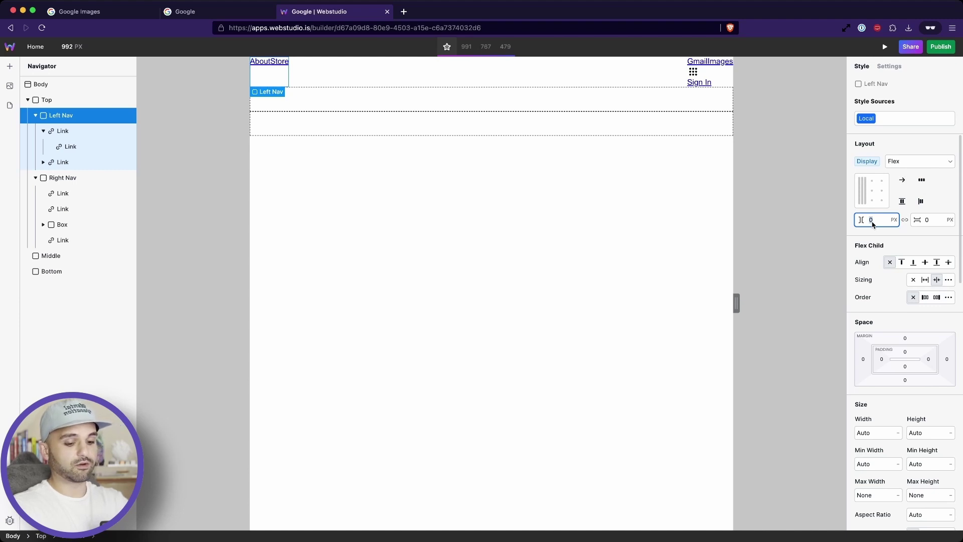
type("10")
key("Return")
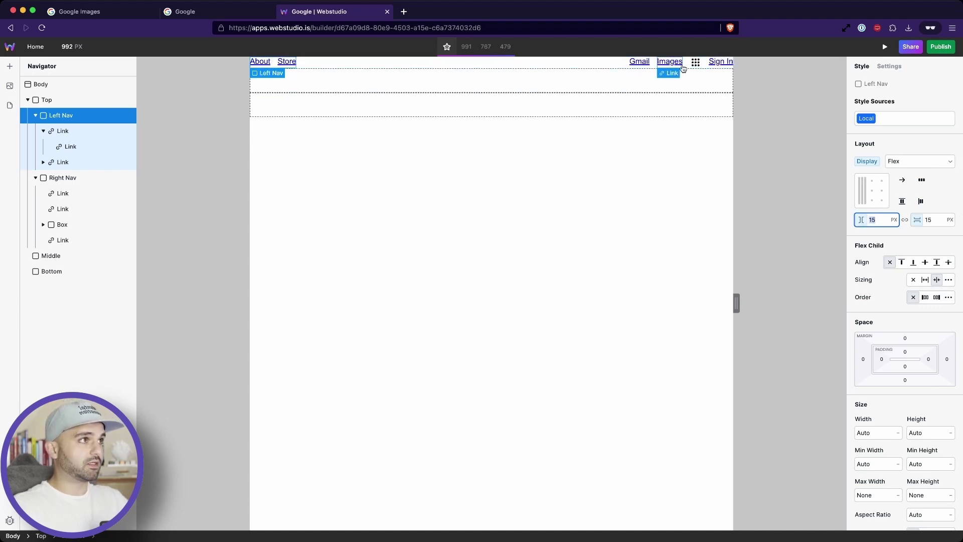
- Set the Sign In link's background color to #1A73E8
left_click(720, 61)
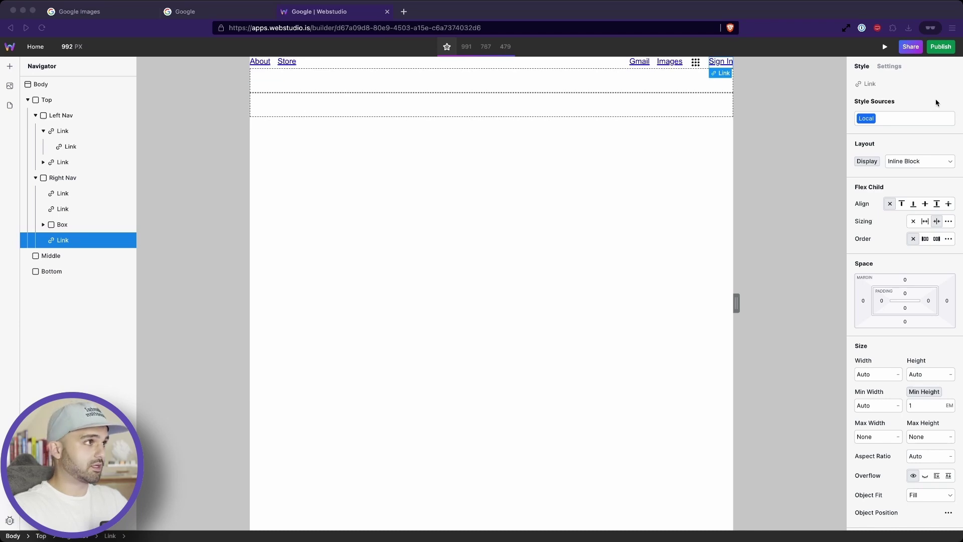
scroll(960, 161, "down", 6)
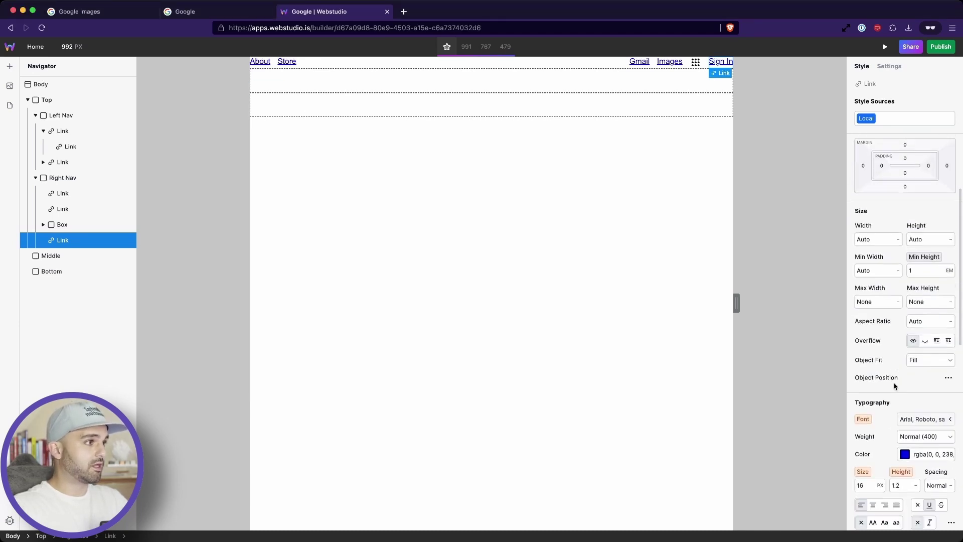
left_click(918, 460)
type("#1A73E8")
key("Return")
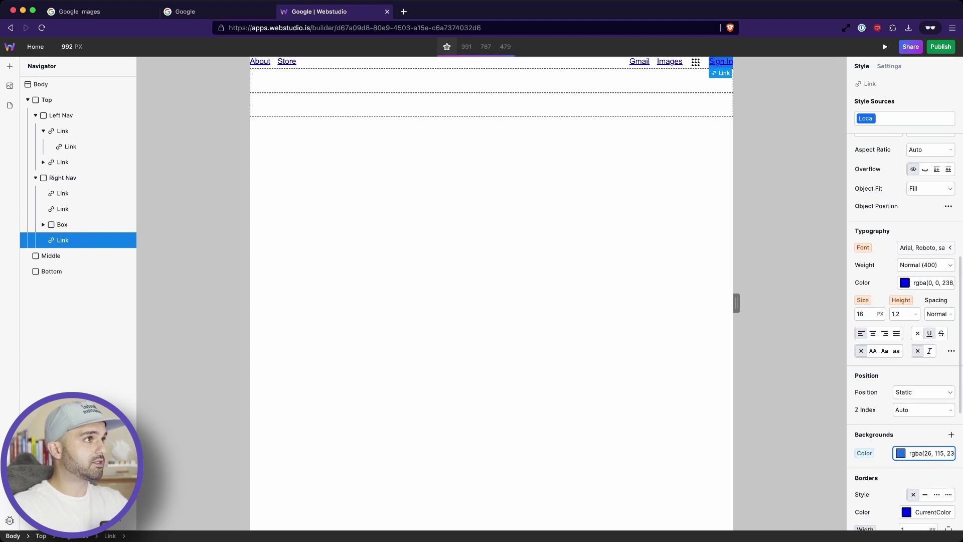
scroll(936, 219, "up", 6)
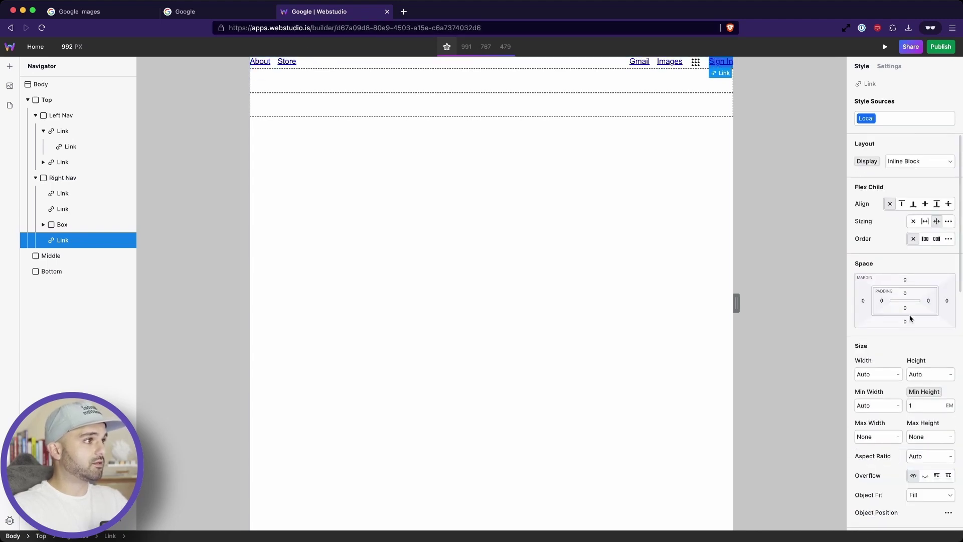
- Give the Sign In link 15 px padding on all sides and change its text color to white
left_click_drag(909, 295, 906, 287)
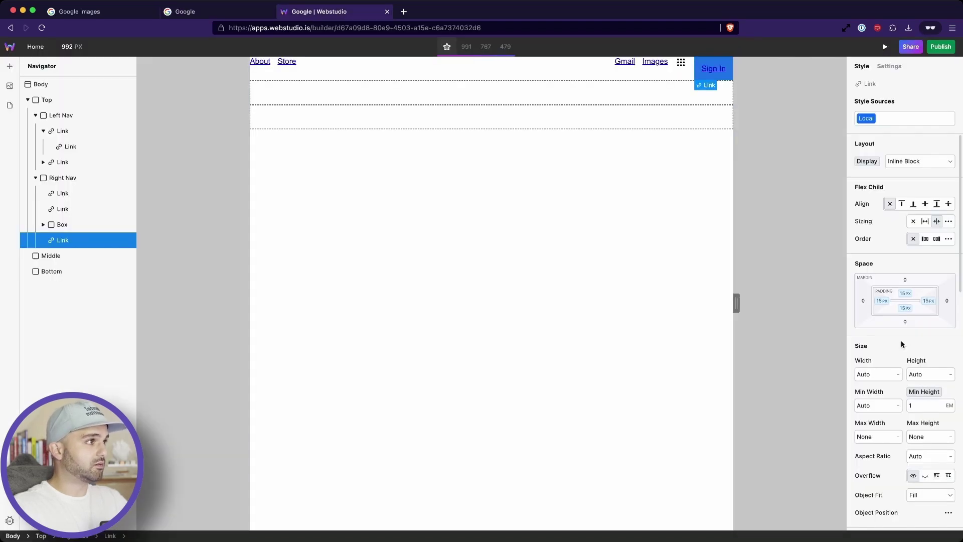
scroll(902, 344, "down", 5)
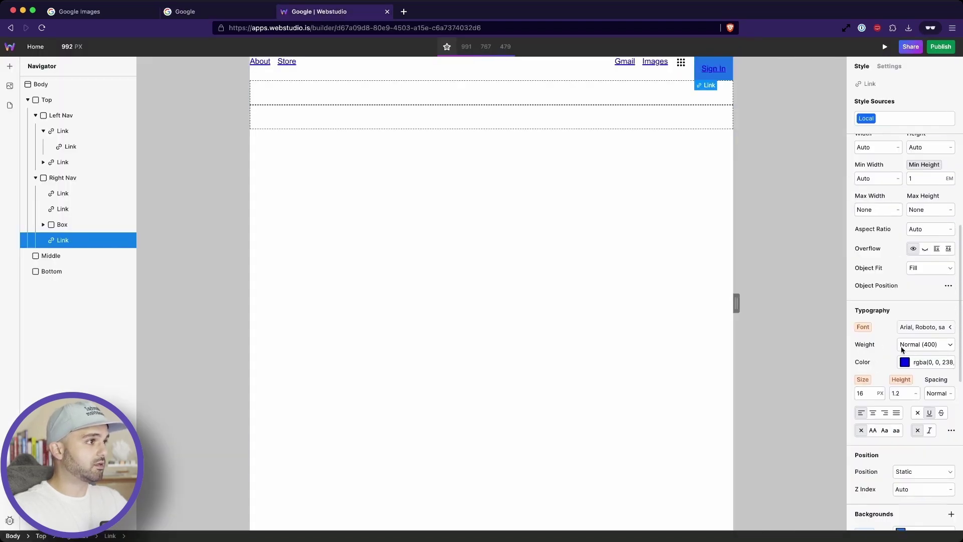
left_click(927, 362)
type("#")
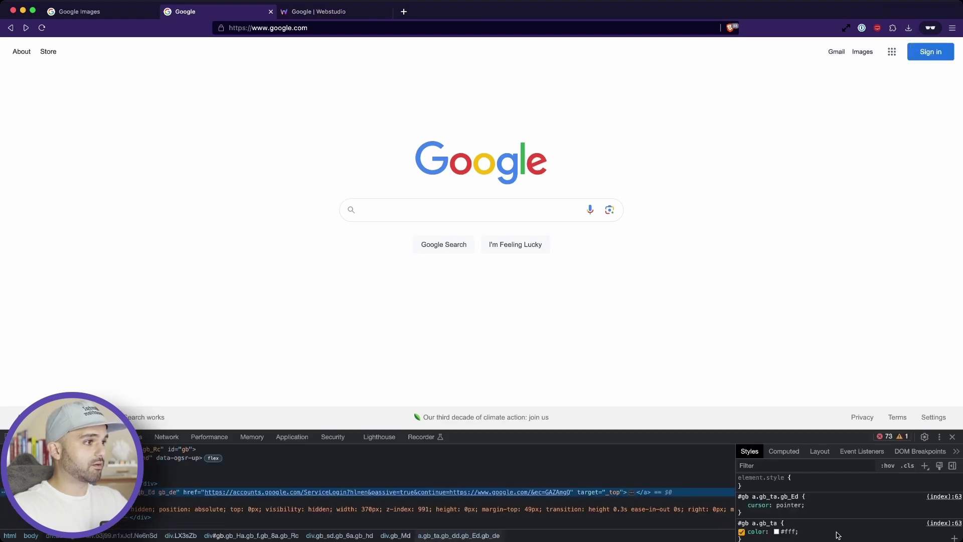
- Look up the border radius of Google's Sign in button and apply the same 4 px radius to the Sign In link
scroll(838, 522, "down", 5)
left_click(790, 465)
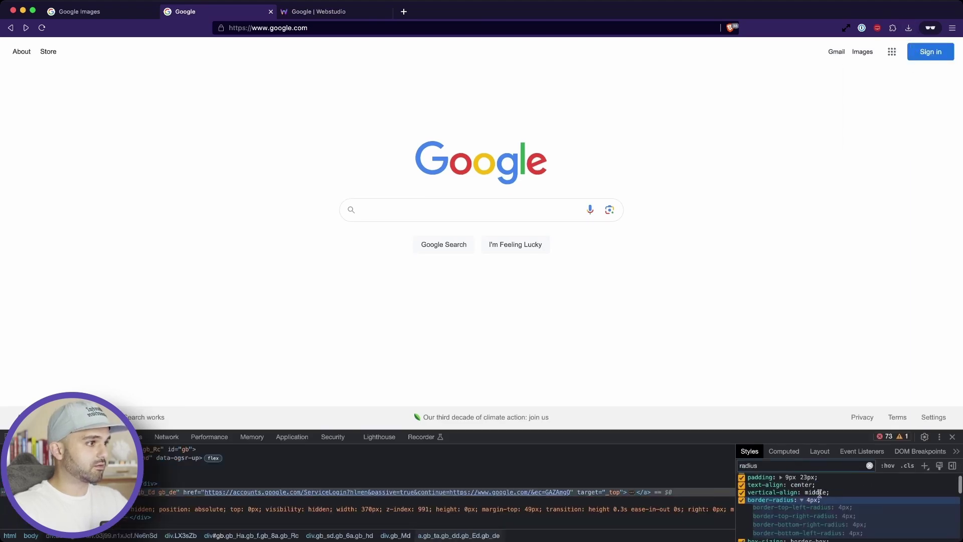
left_click(307, 11)
scroll(925, 421, "down", 5)
left_click(591, 241)
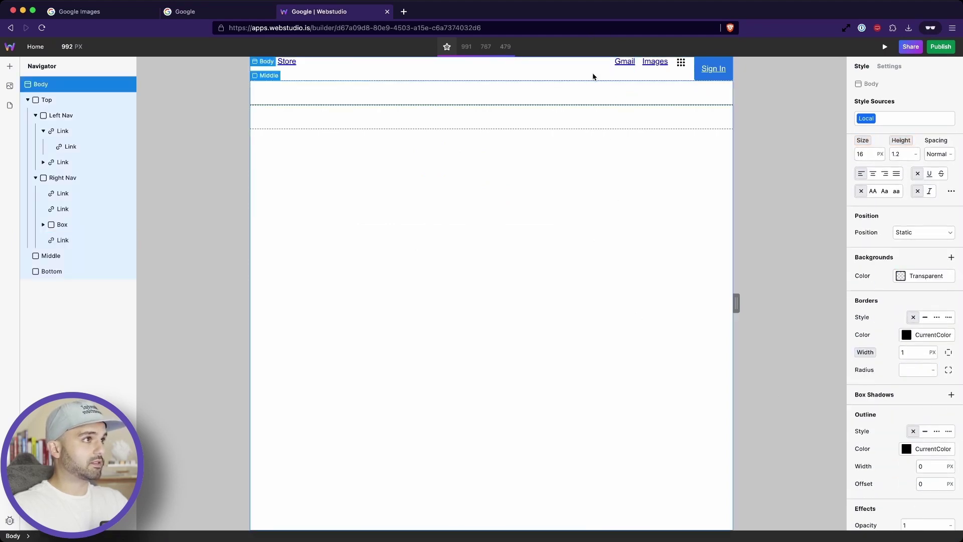
- Give the Top box 11 px of vertical padding and a wider horizontal padding
left_click(327, 68)
left_click_drag(905, 271, 904, 271)
mouse_move(882, 284)
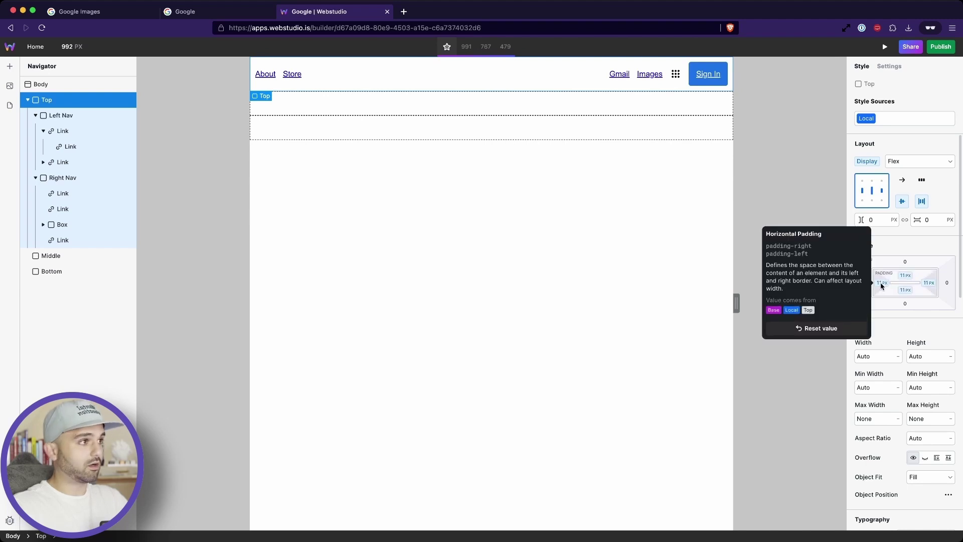
left_click_drag(883, 286, 892, 275)
left_click(488, 157)
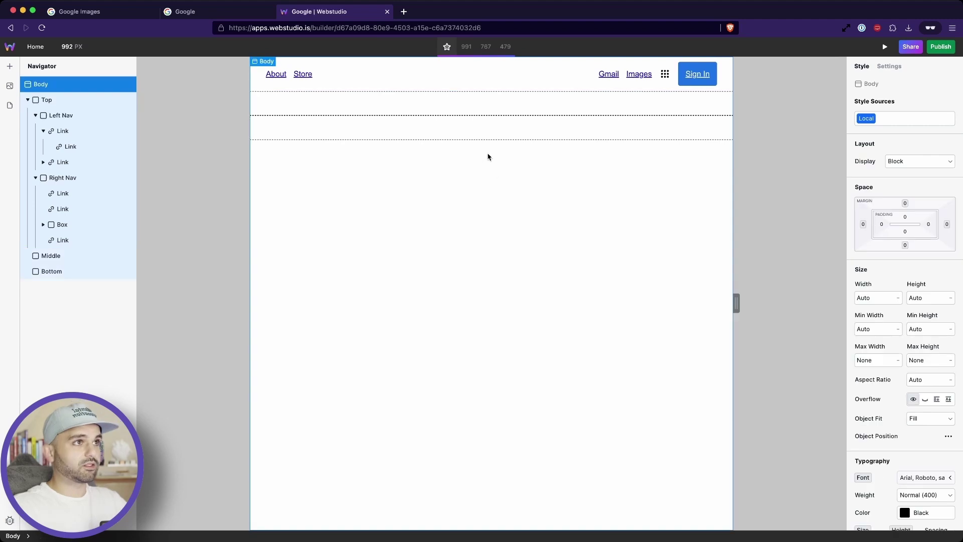
- Create a new style token named menu-link on the About link
left_click(277, 75)
left_click(893, 119)
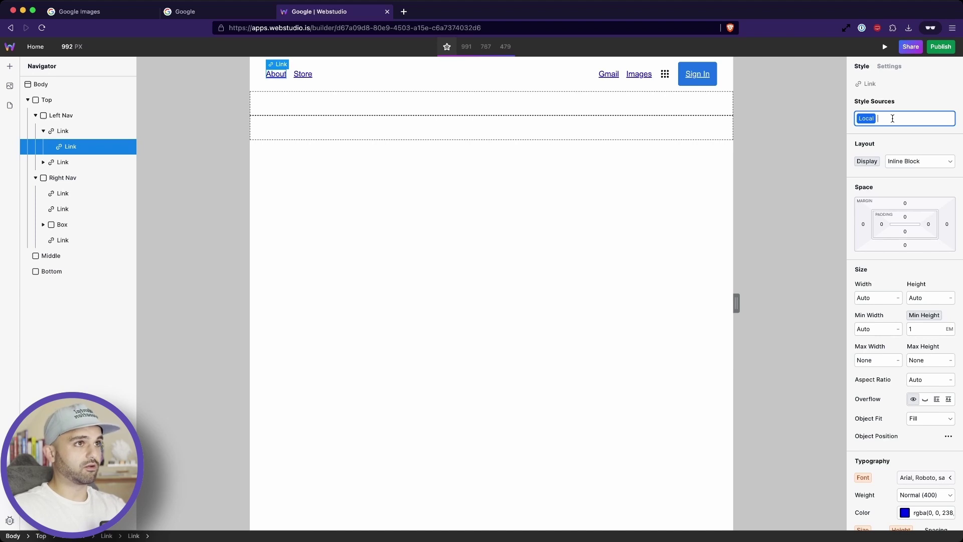
type("menu-link")
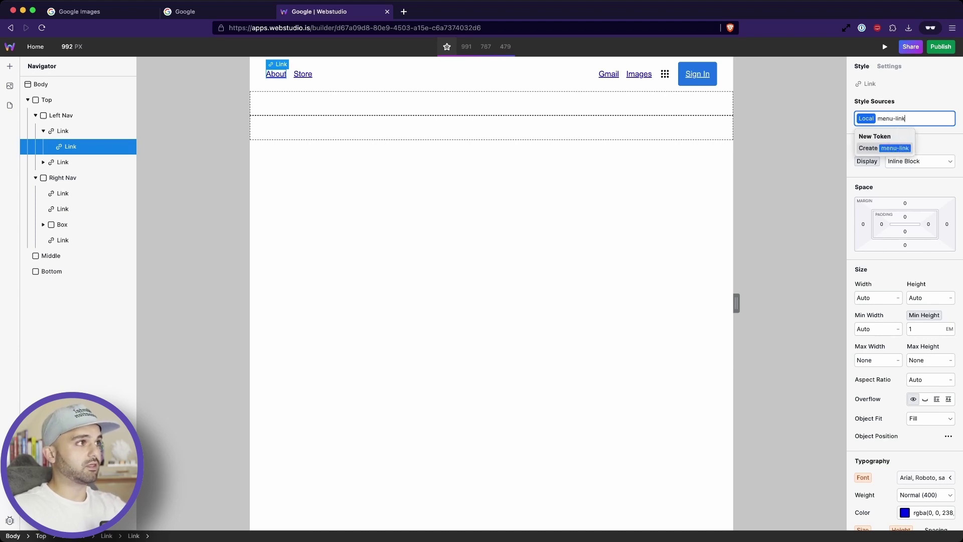
key("Return")
- Paste the dark gray text color into the menu-link token, remove the underline, and compare with the Google homepage
scroll(921, 370, "down", 6)
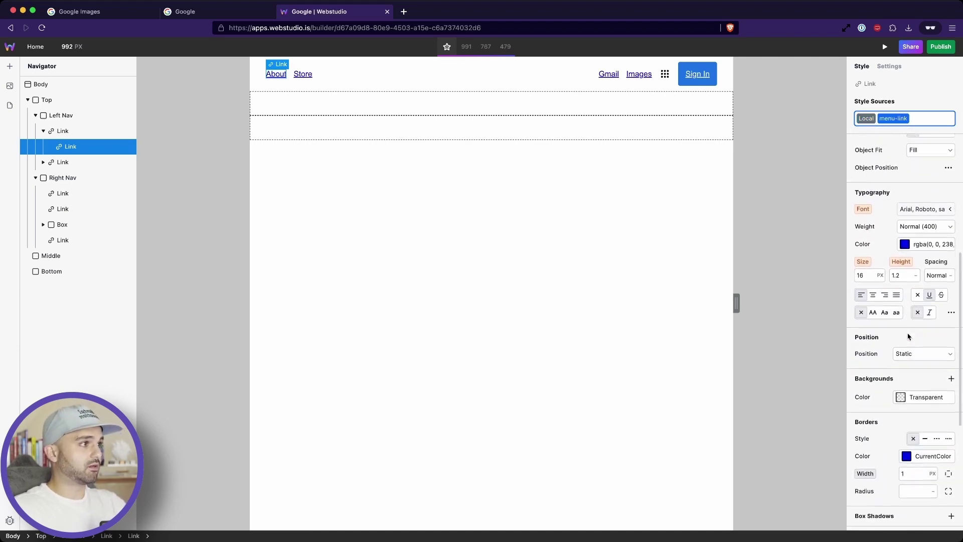
left_click(921, 370)
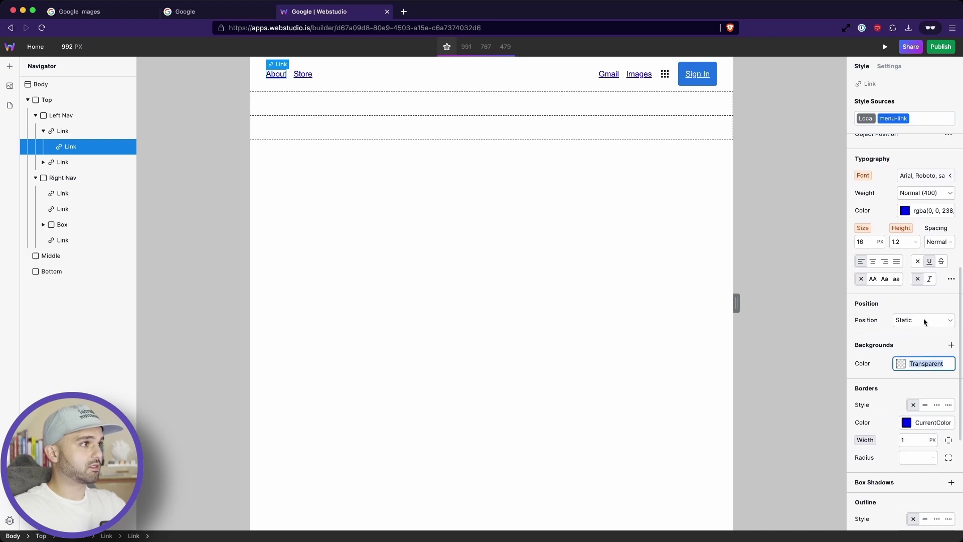
left_click(920, 212)
key("super+v")
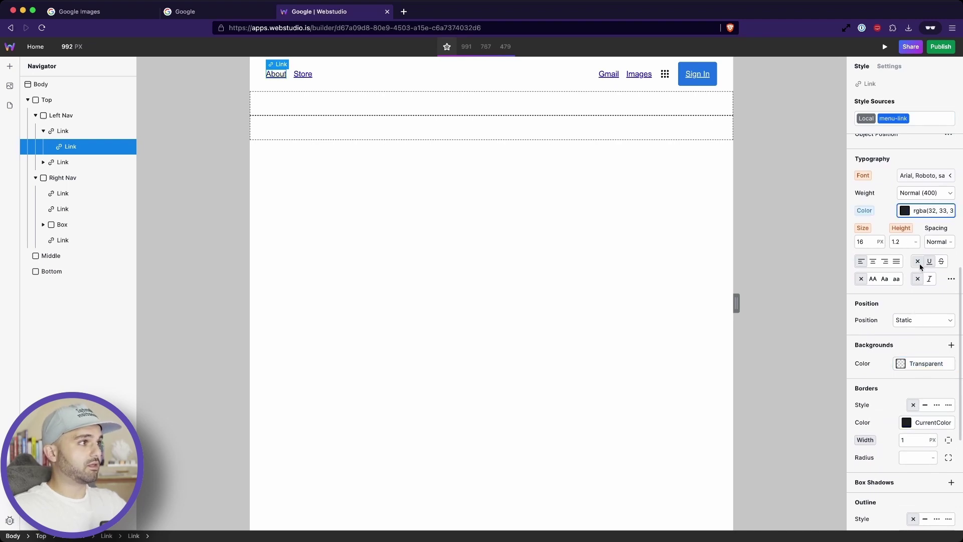
left_click(919, 262)
left_click(205, 15)
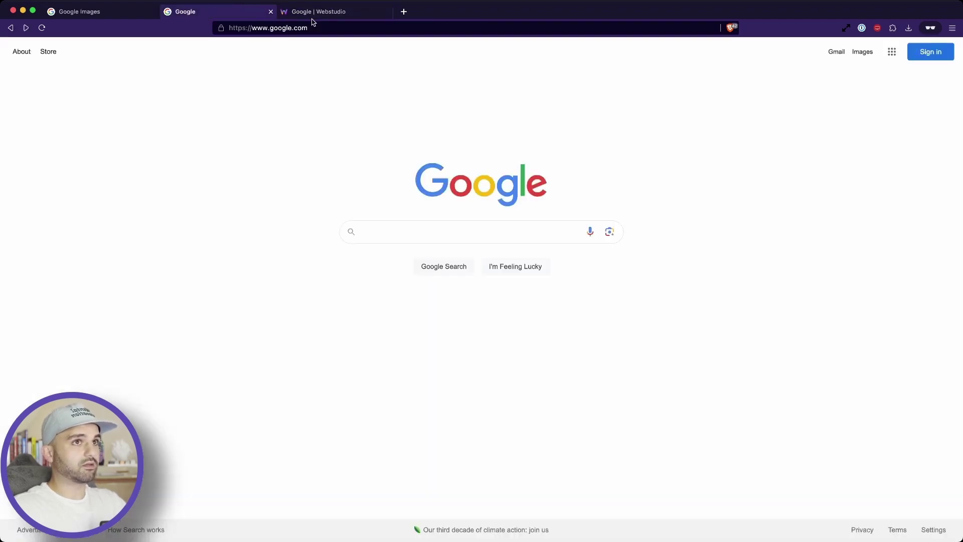
left_click(331, 18)
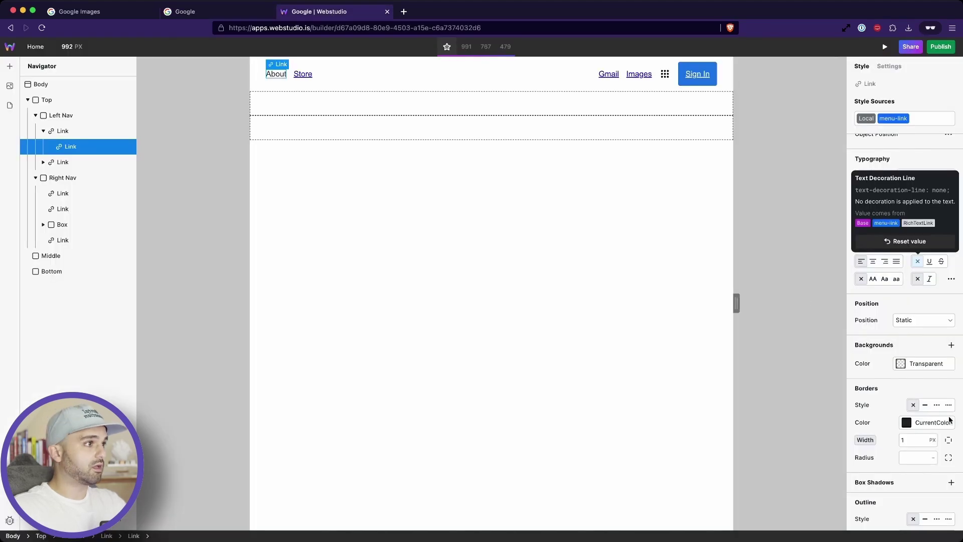
- Reduce the menu-link token's font size to 14 px
scroll(928, 417, "up", 2)
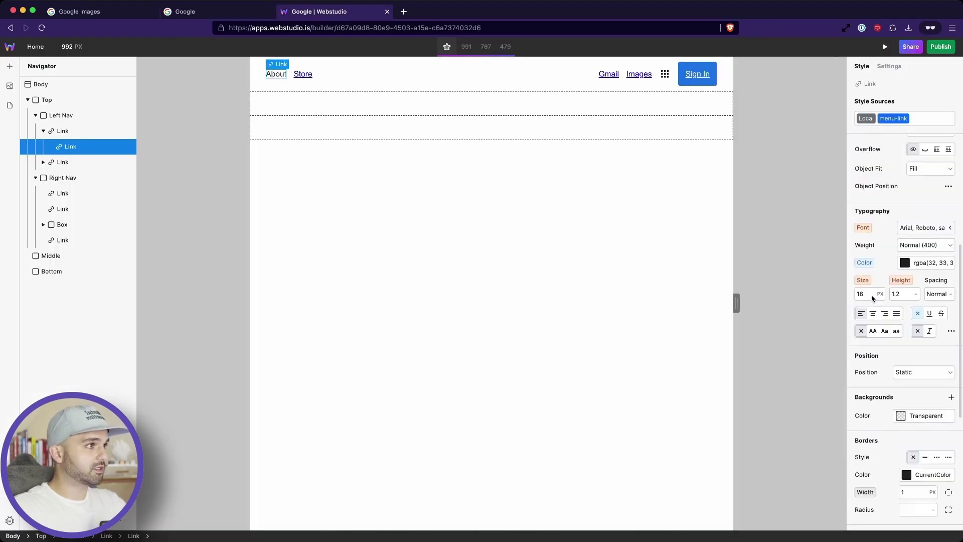
left_click(863, 294)
key("Down")
scroll(871, 296, "down", 1)
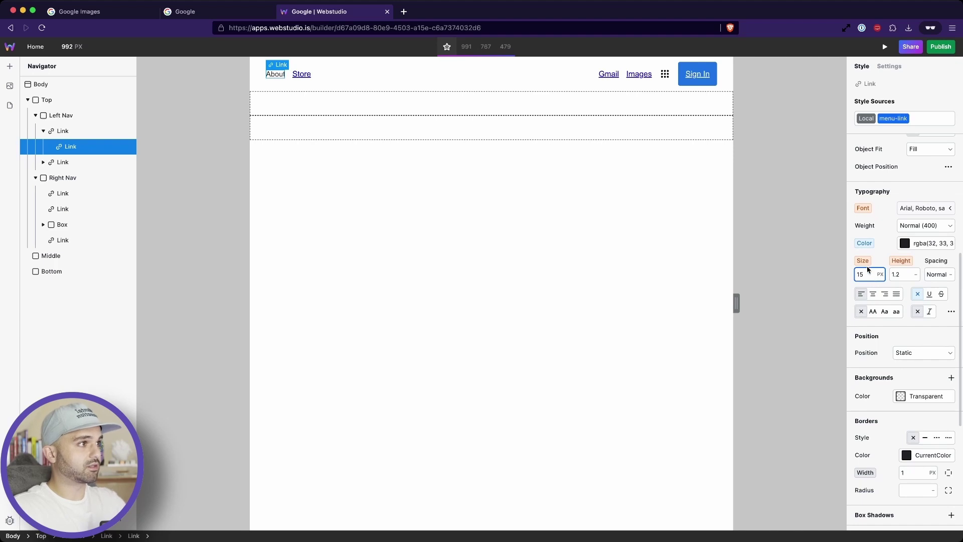
key("Down")
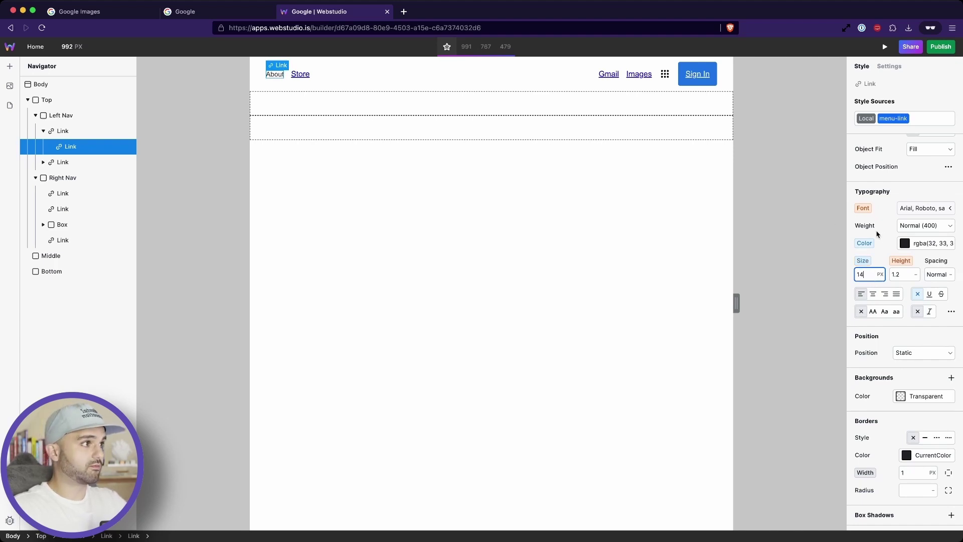
- Apply the existing menu-link token to the Store link
scroll(881, 232, "up", 10)
left_click(302, 75)
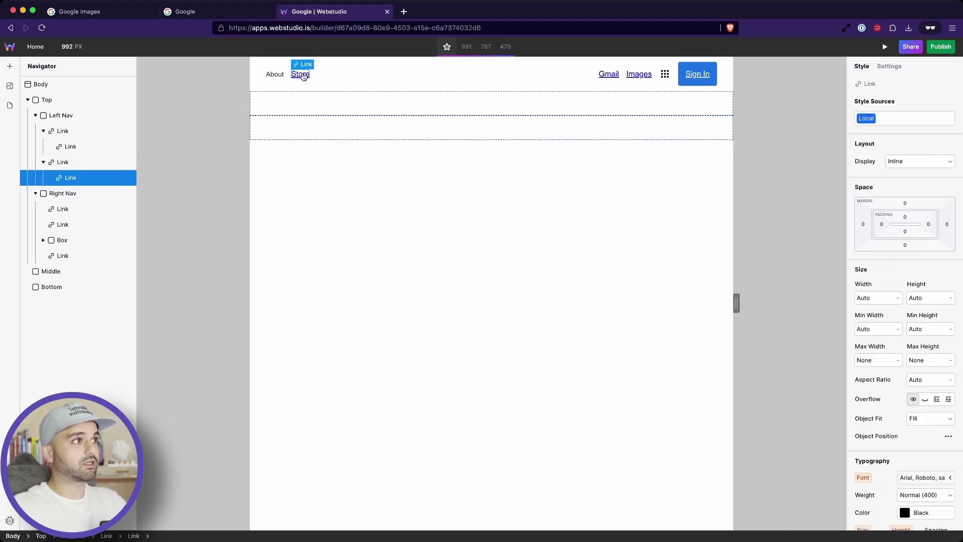
left_click(898, 117)
type("menu")
key("Down")
key("Return")
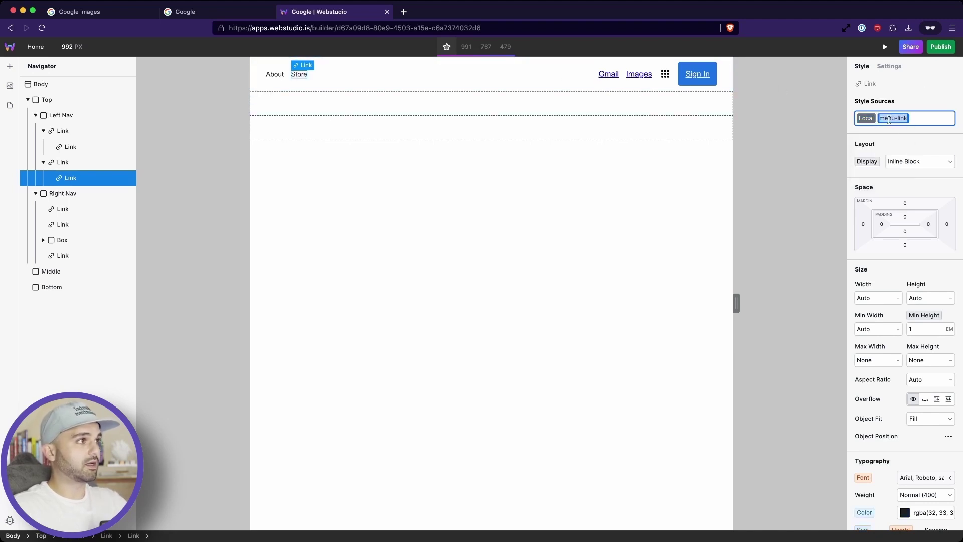
- Apply the menu-link token to the Gmail and Images links
left_click(609, 74)
left_click(905, 119)
left_click(890, 147)
left_click(639, 74)
left_click(910, 117)
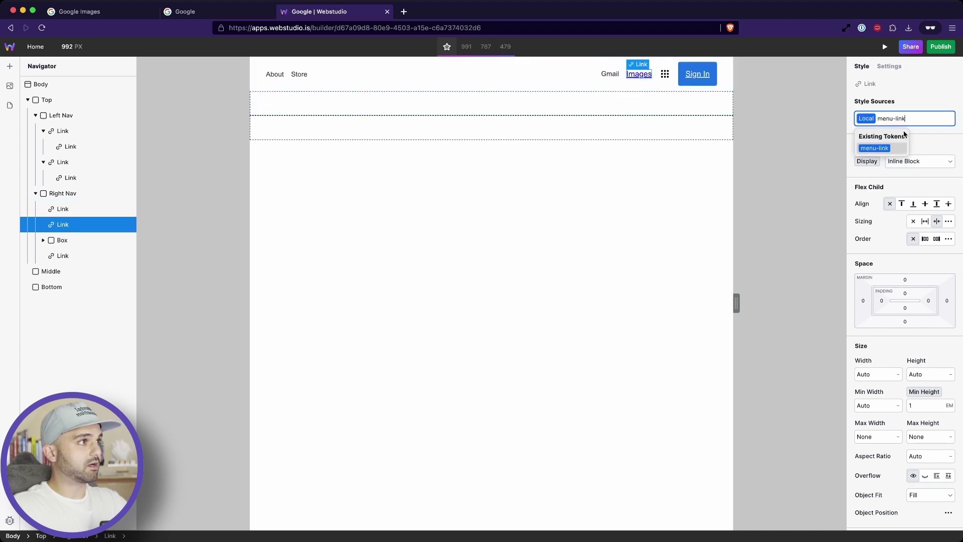
left_click(888, 147)
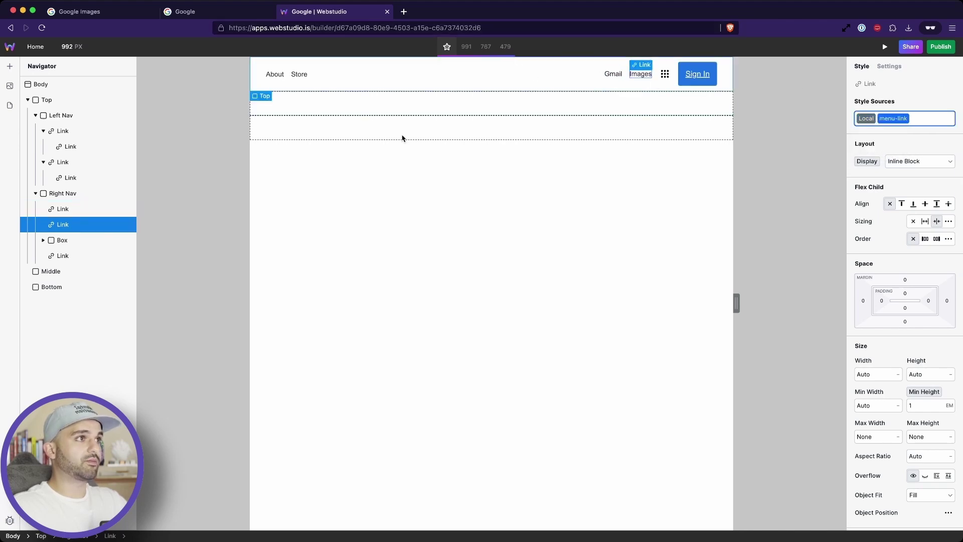
- Set the menu-link token's font size to 15 px and compare the navigation with the Google homepage
left_click(299, 74)
scroll(926, 373, "down", 4)
key("Up")
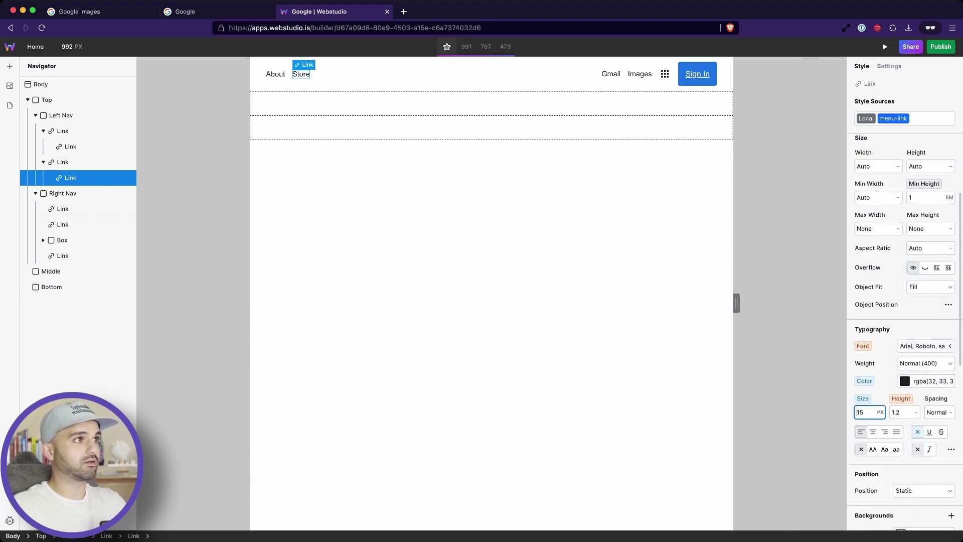
left_click(218, 11)
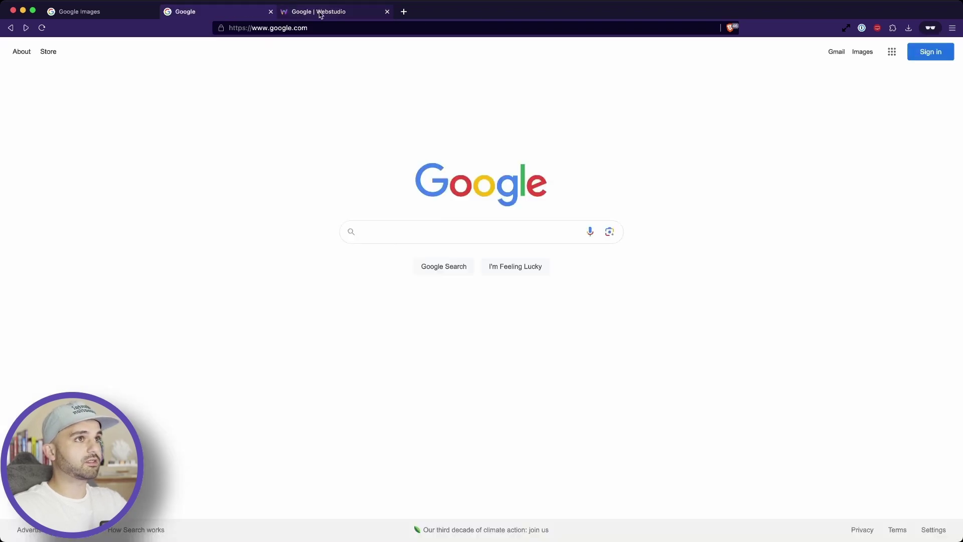
left_click(320, 14)
key("ctrl+shift+Tab")
left_click(320, 14)
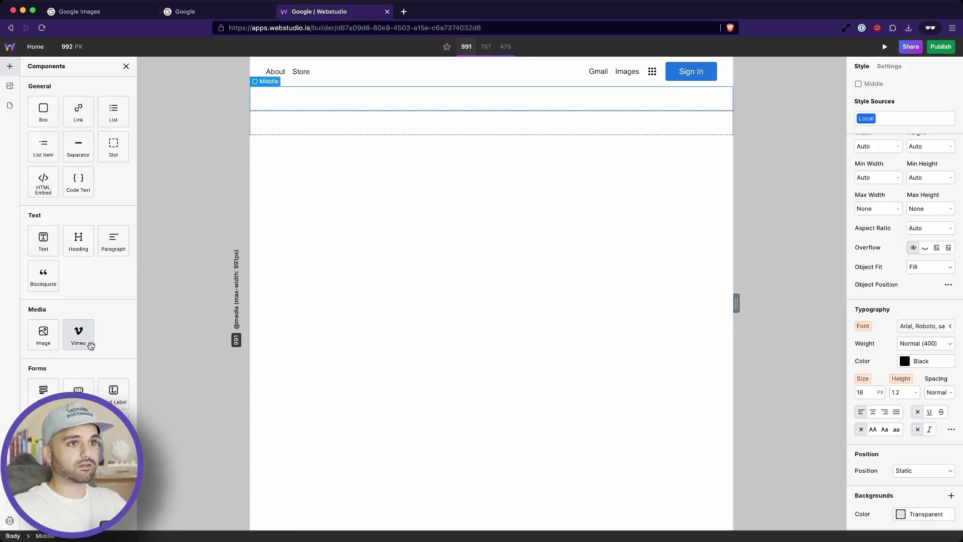
- Add the Google logo image to Middle at 272 by 92 with Eager loading, and insert the search form below it
left_click_drag(39, 333, 498, 168)
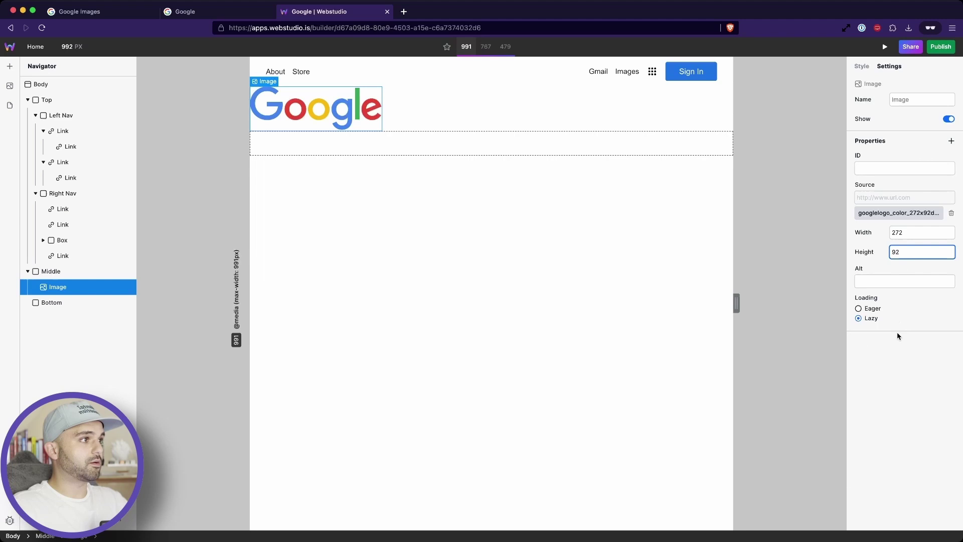
left_click(901, 355)
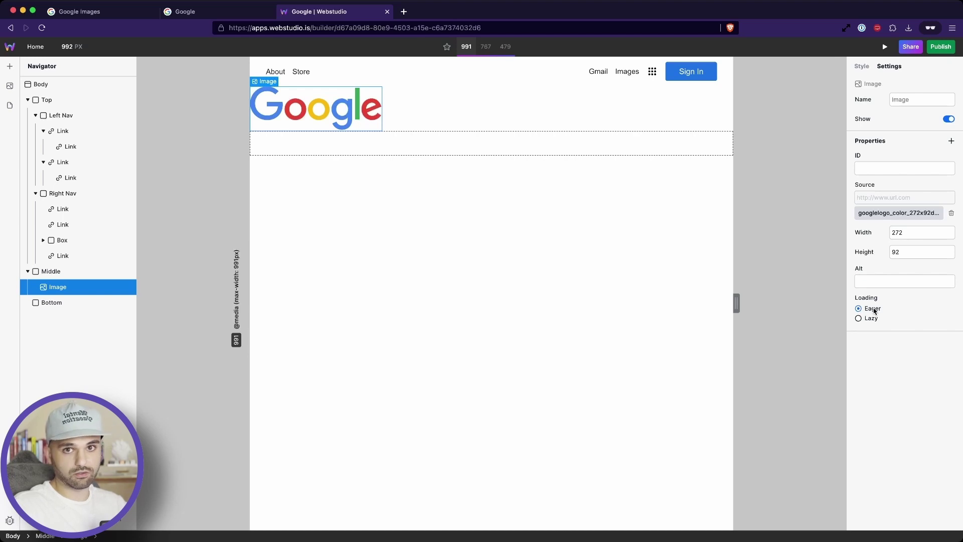
key("ctrl+v")
- Add an HTML Embed after the text input in the form's Box and paste the magnifying-glass SVG code into it
left_click(88, 334)
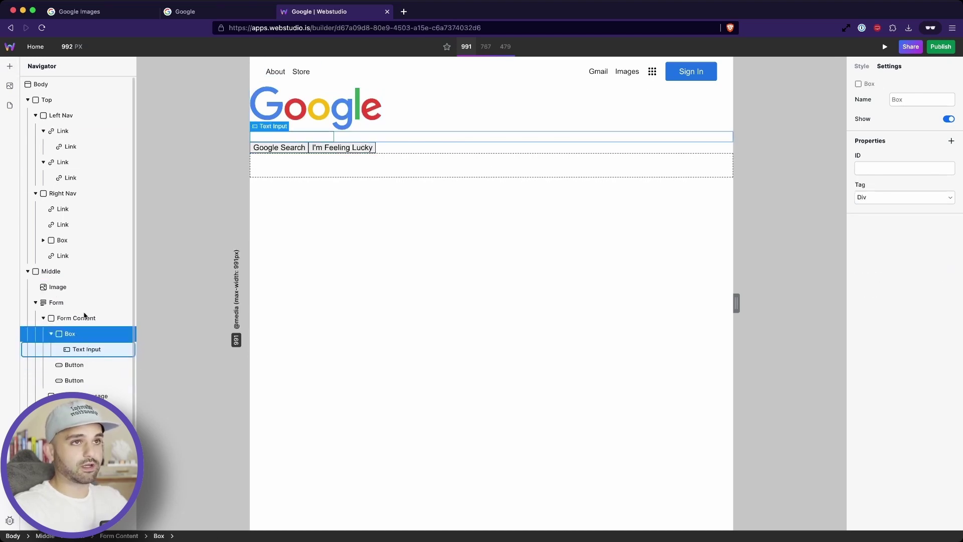
left_click(9, 65)
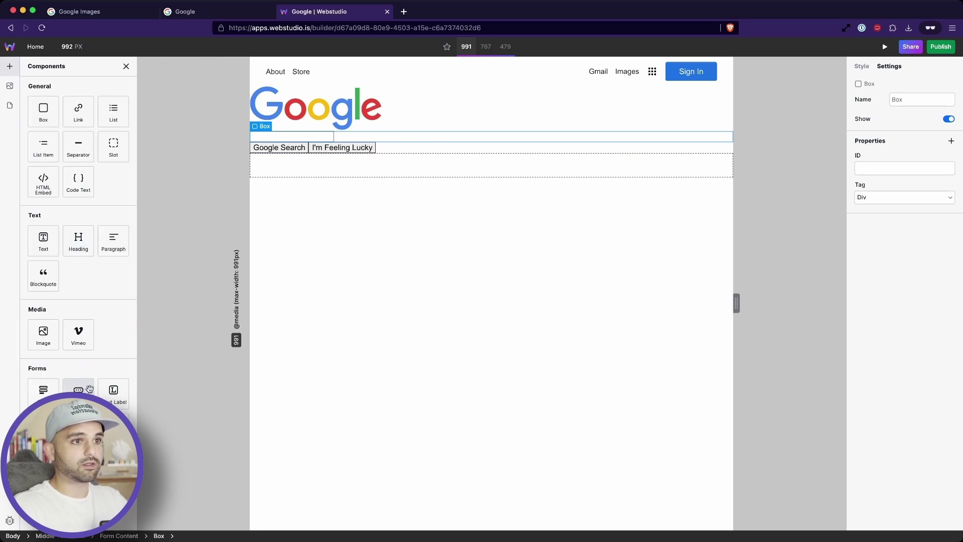
left_click(44, 182)
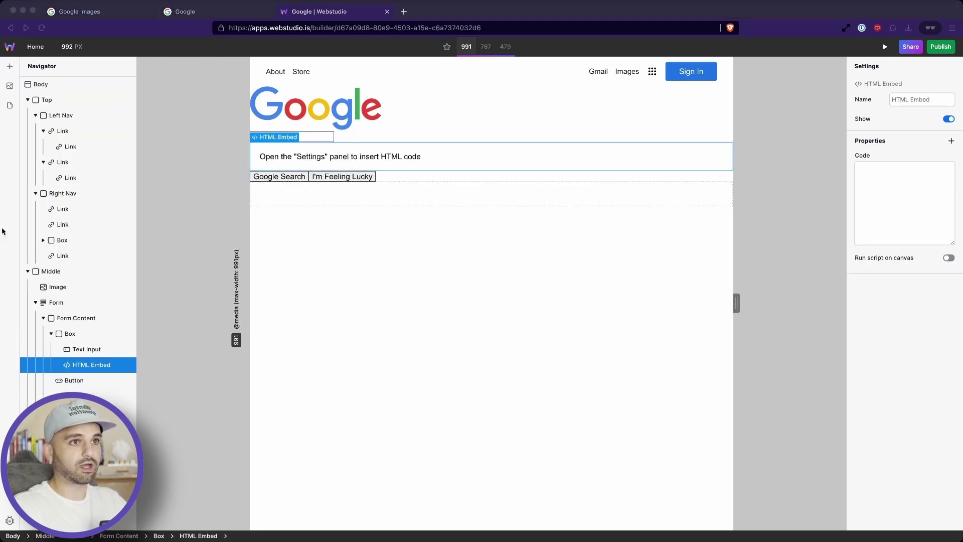
scroll(101, 351, "down", 1)
left_click(915, 193)
key("super+v")
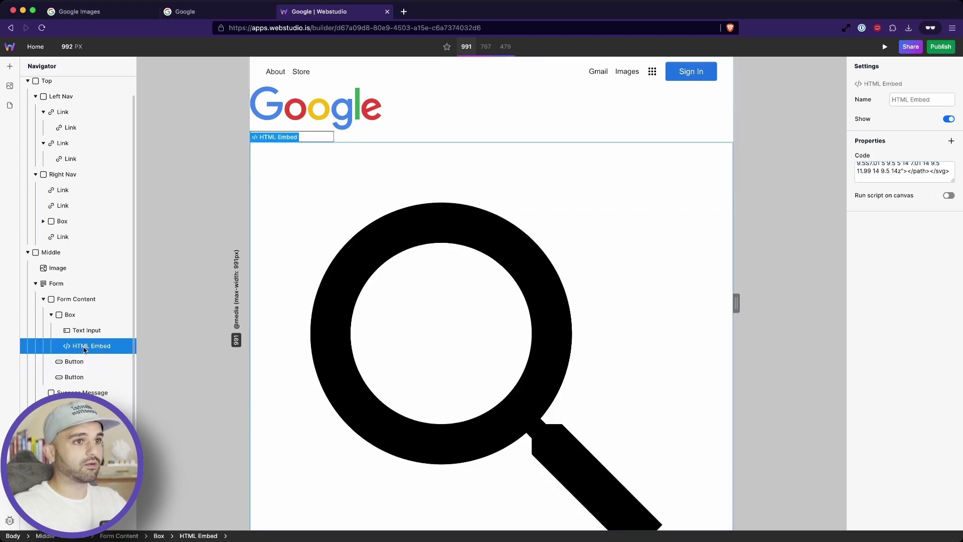
- Rename the embed Search Icon, duplicate it twice, and name the copies Voice Search and Image Search
double_click(83, 345)
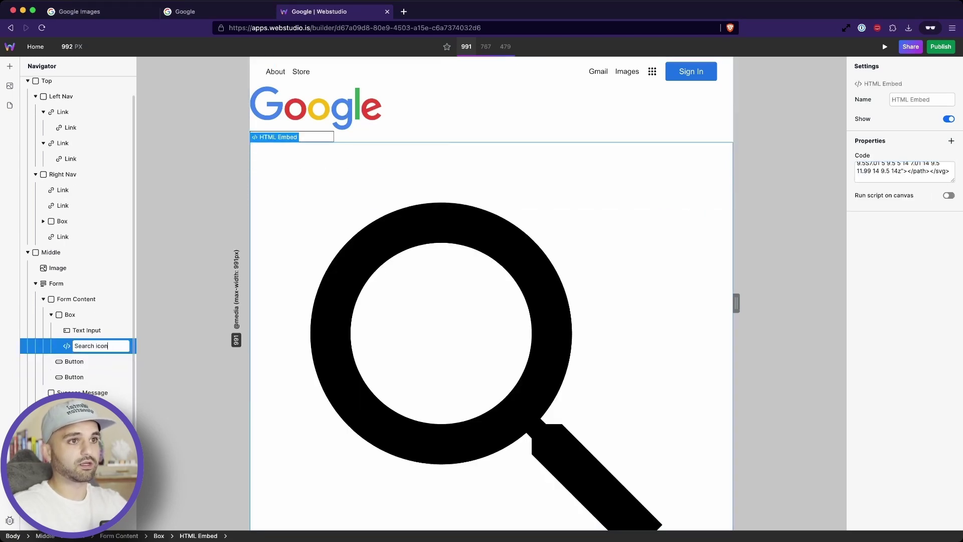
type("Search icon")
key("Return")
key("super+d")
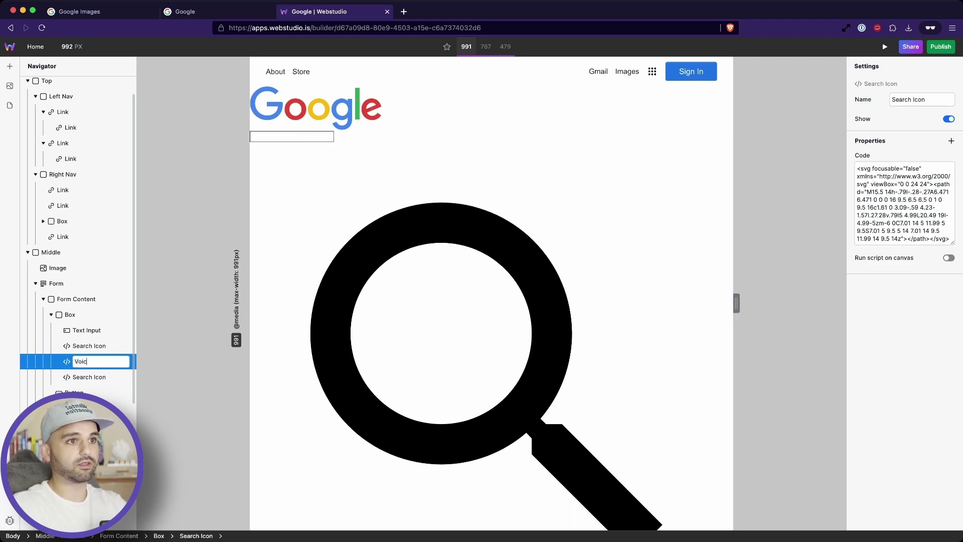
key("Return")
double_click(90, 375)
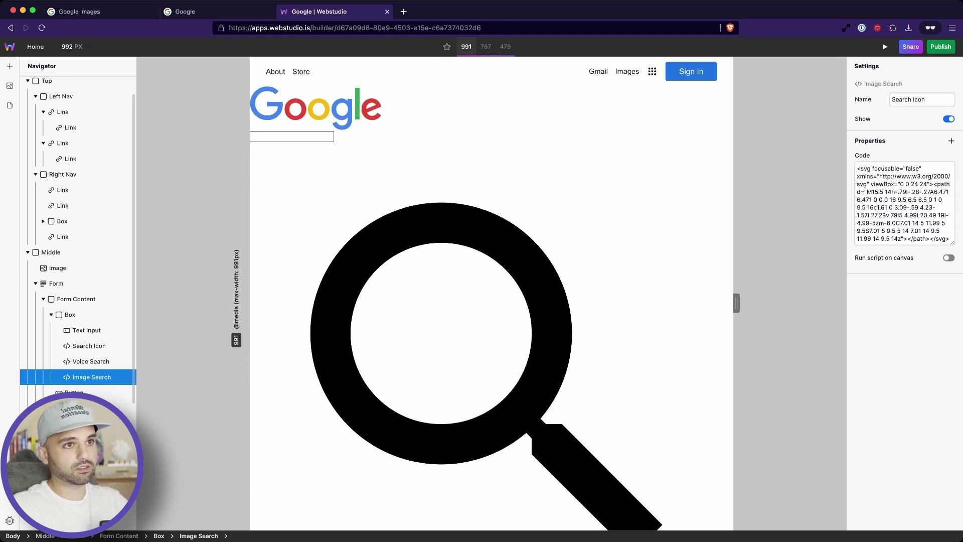
- Replace the code in the Voice Search and Image Search embeds with the microphone and camera SVGs
key("super+Tab")
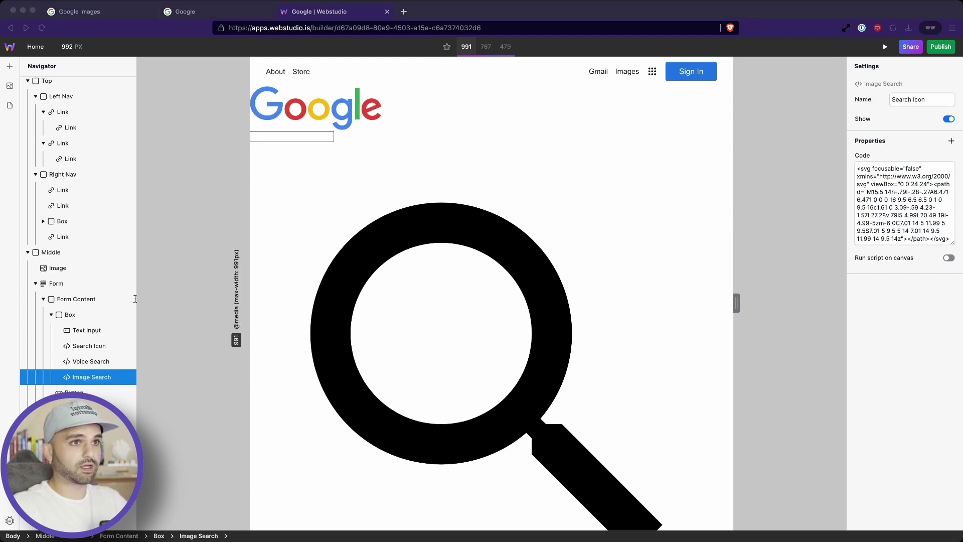
left_click(492, 374)
scroll(701, 266, "down", 15)
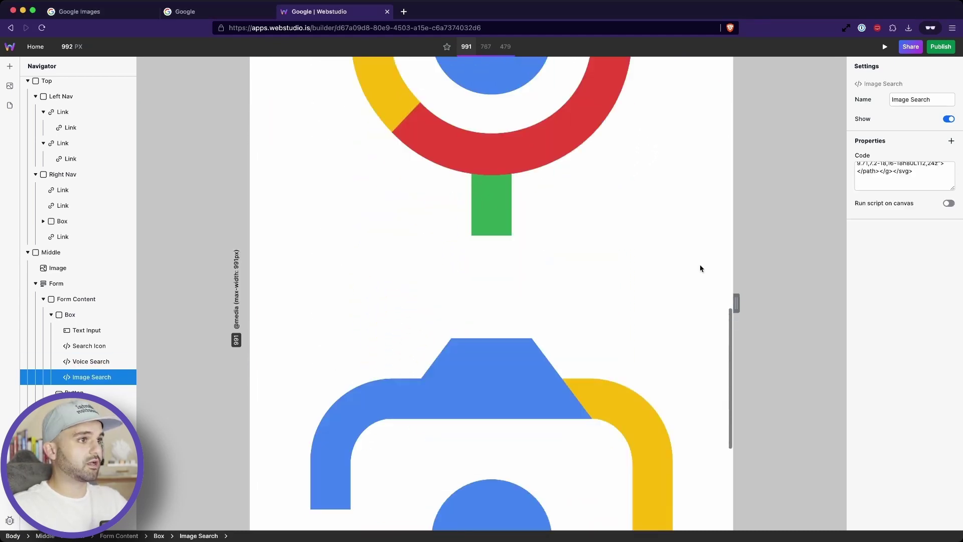
- Wrap the Search Icon, Voice Search and Image Search embeds each in its own Box inside the form's Box
scroll(701, 269, "down", 5)
scroll(701, 268, "up", 15)
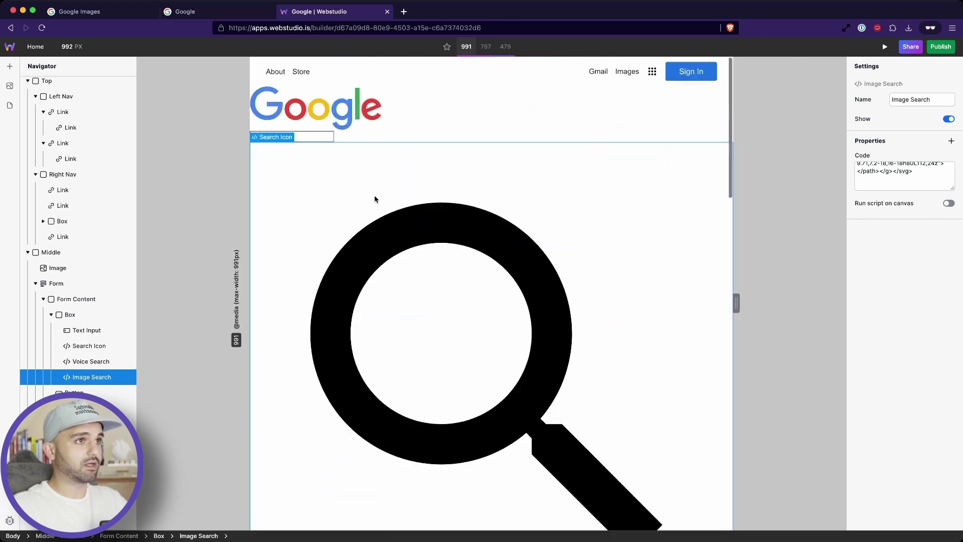
left_click(351, 141)
scroll(351, 151, "down", 2)
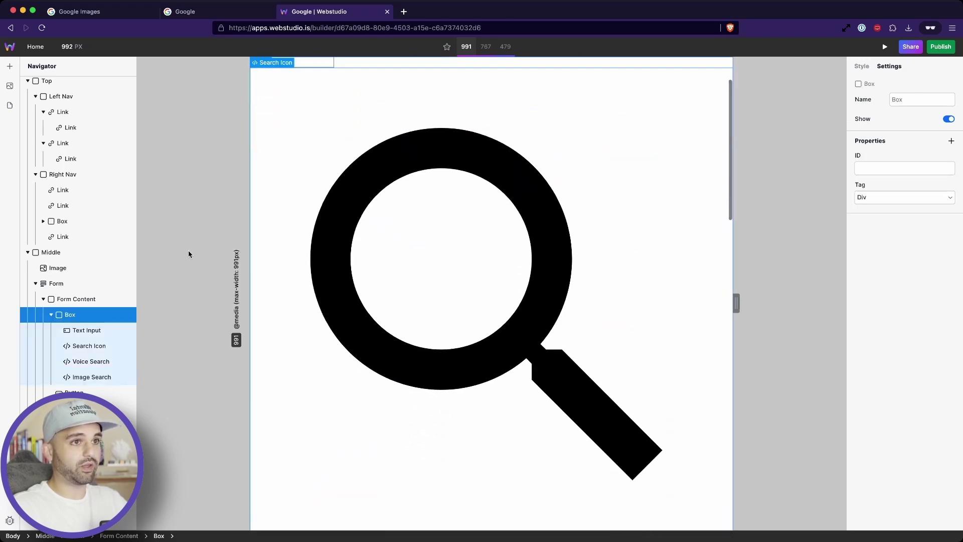
left_click(862, 66)
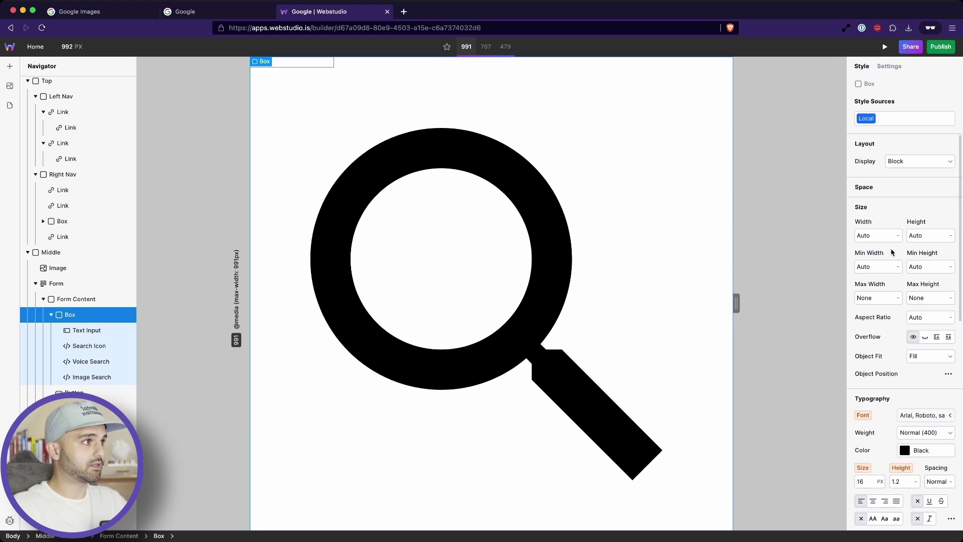
scroll(899, 315, "down", 1)
- Create a search-icon-wrapper token on the Search Icon's Box and set its width and height to 24 px at the base breakpoint
left_click(893, 116)
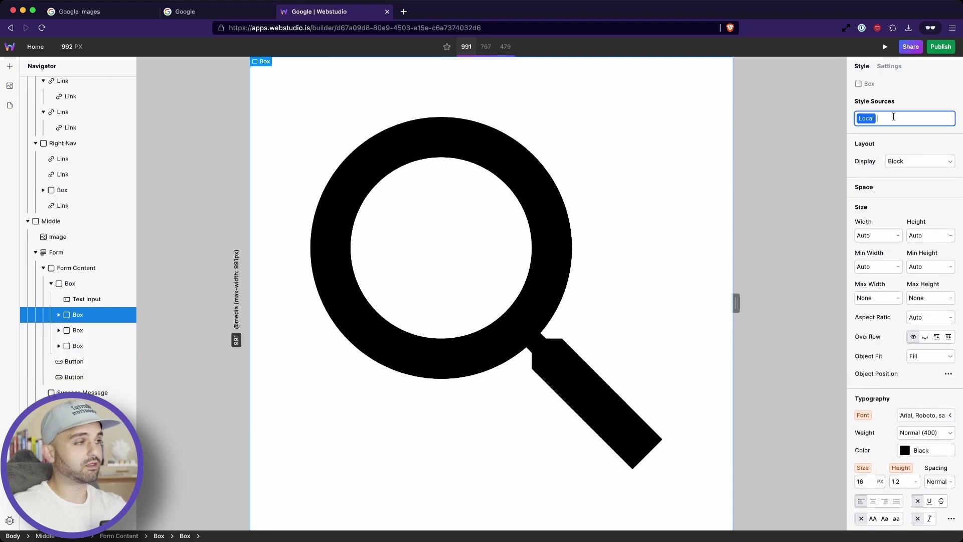
type("search-")
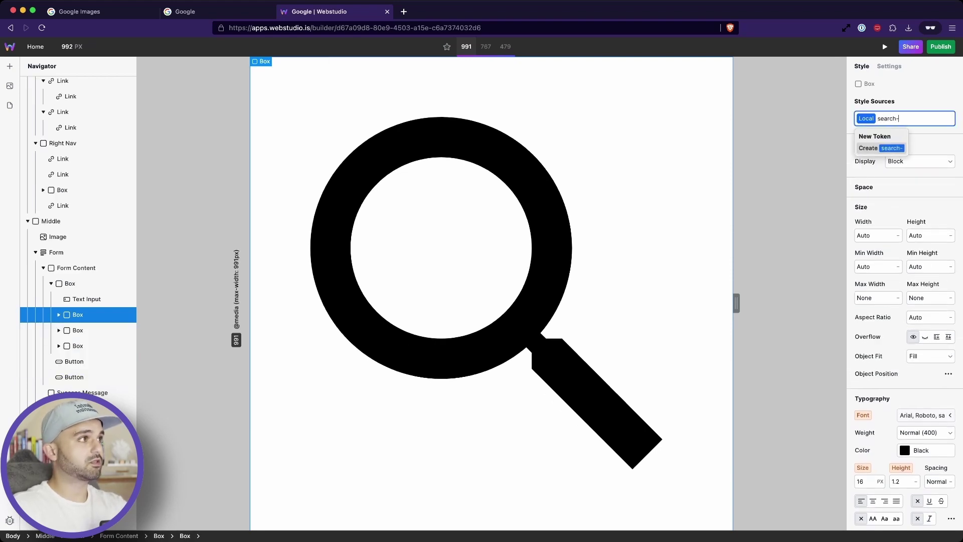
type("icon-wrapper")
key("Return")
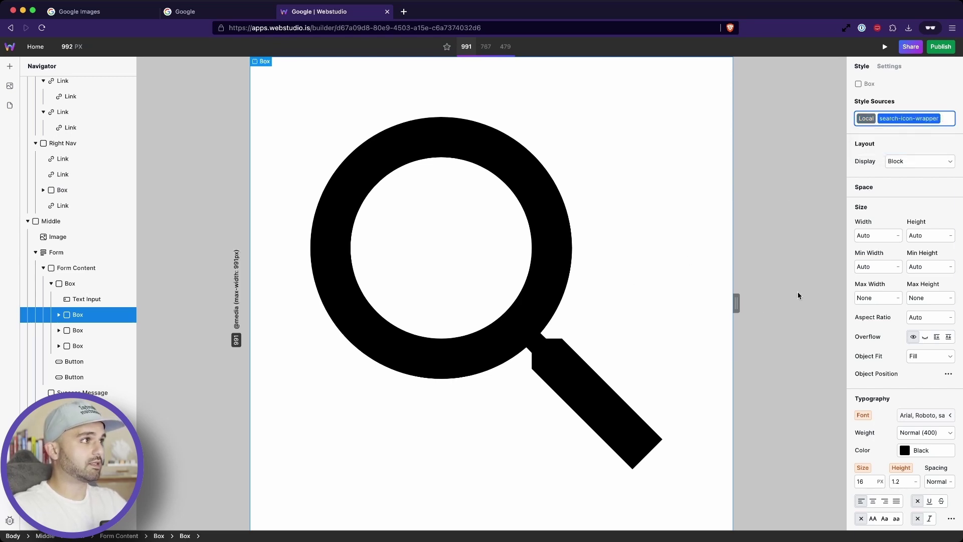
left_click(187, 14)
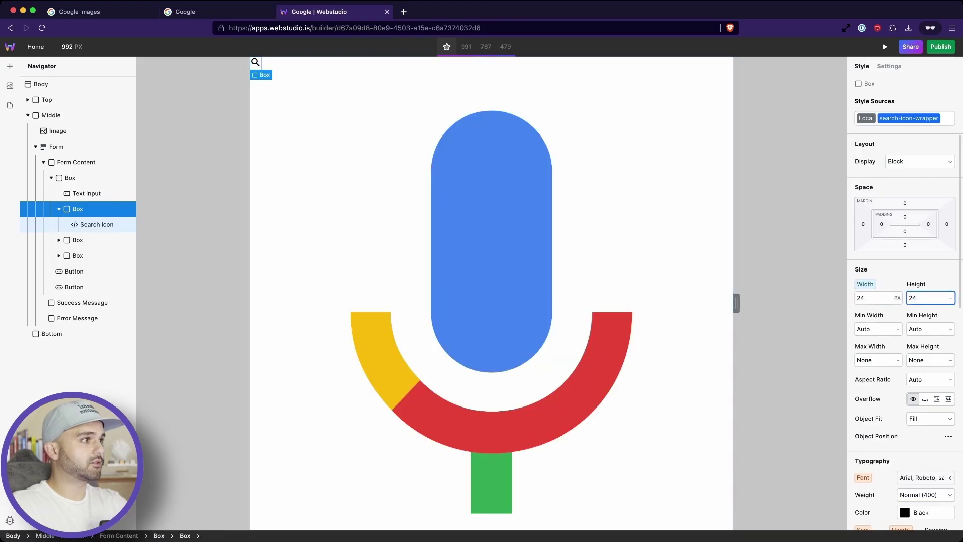
key("Return")
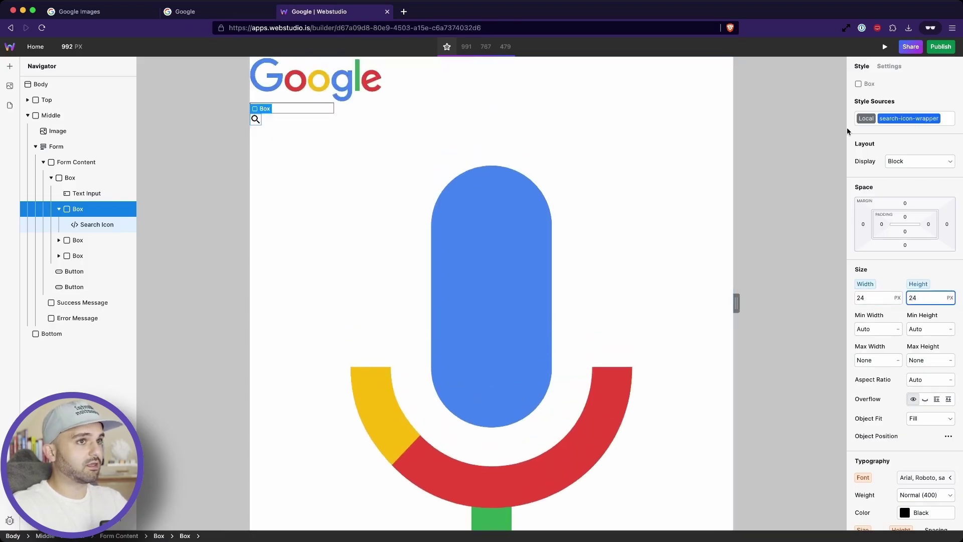
- Apply the search-icon-wrapper token to the Boxes around Voice Search and Image Search
left_click(909, 122)
left_click(100, 240)
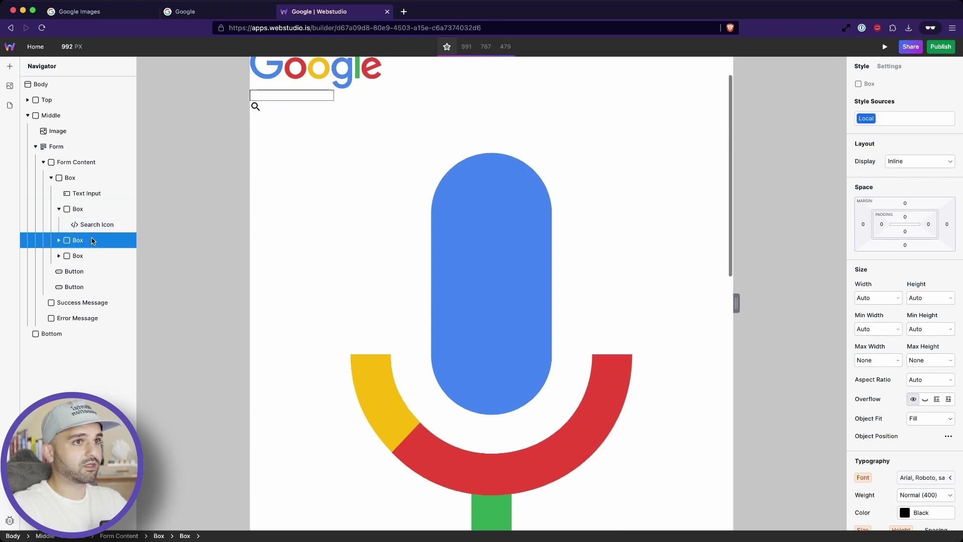
left_click(896, 117)
key("super+v")
left_click(887, 147)
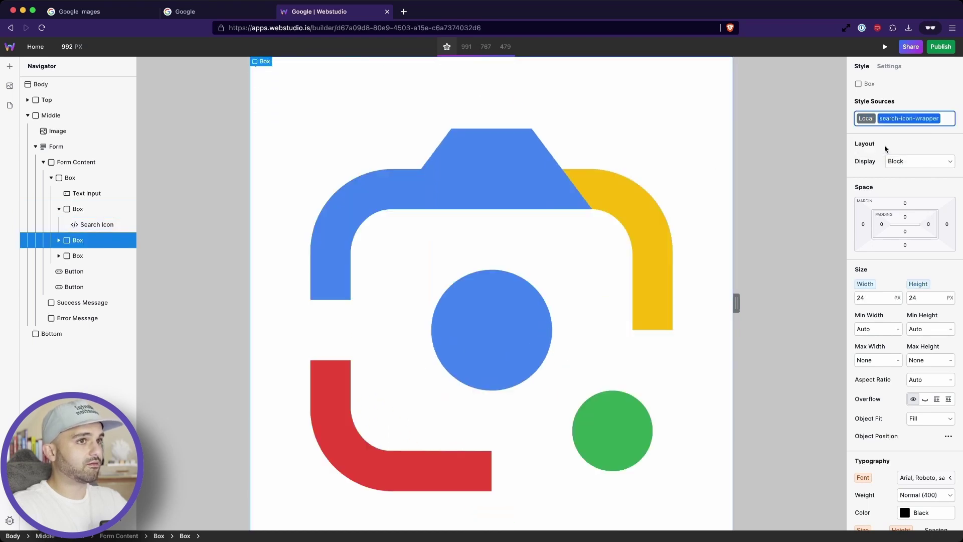
left_click(104, 255)
left_click(899, 117)
type("search-icon-wrapper")
left_click(888, 147)
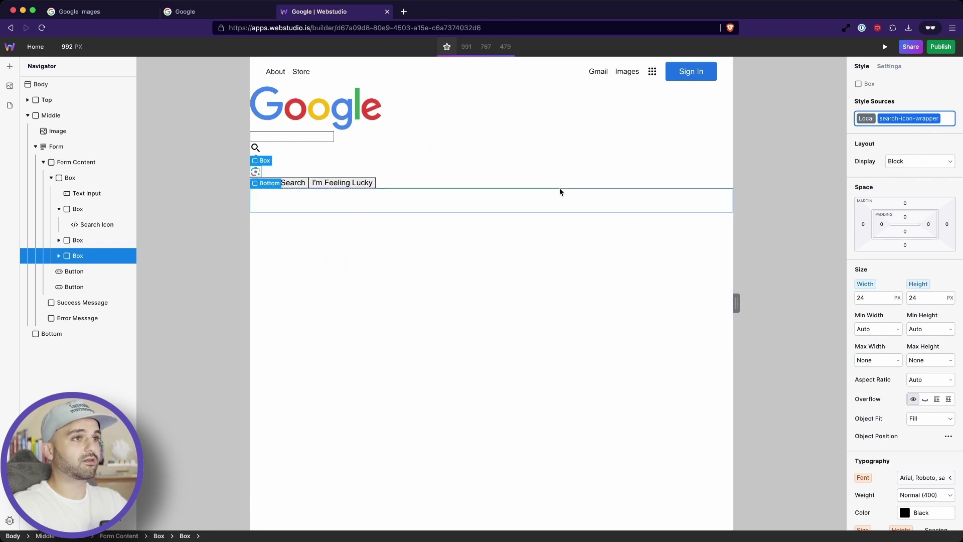
- Set the position of the search-icon-wrapper token to Absolute
scroll(918, 467, "down", 3)
left_click(916, 468)
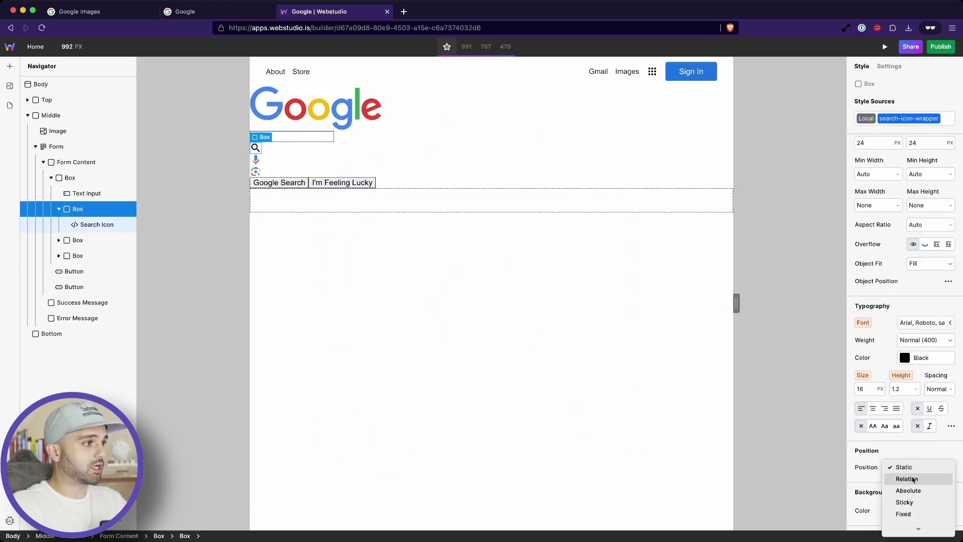
left_click(921, 491)
scroll(910, 121, "up", 3)
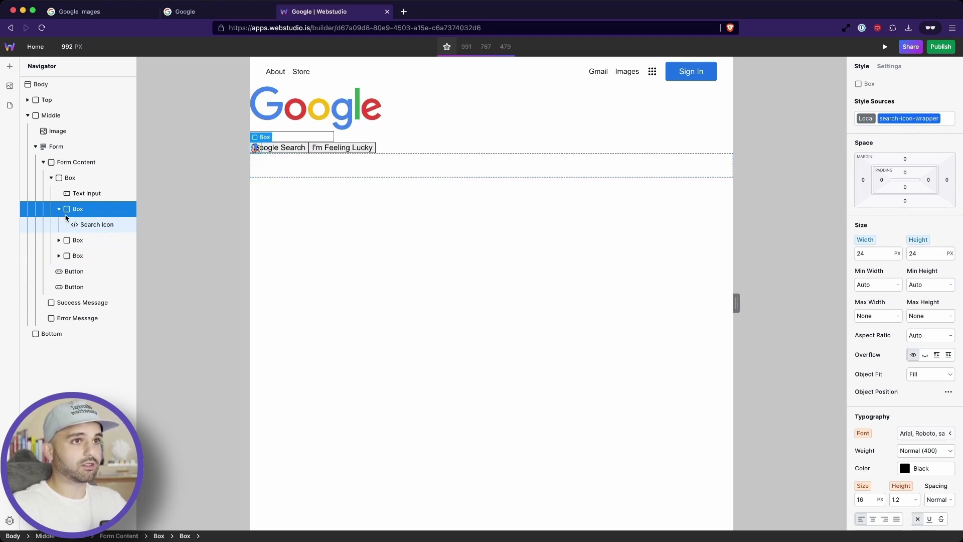
- With local styles, place the Voice Search and Image Search Boxes side by side near the form's right edge and the Search Icon's Box at left 0
left_click(58, 209)
left_click(86, 224)
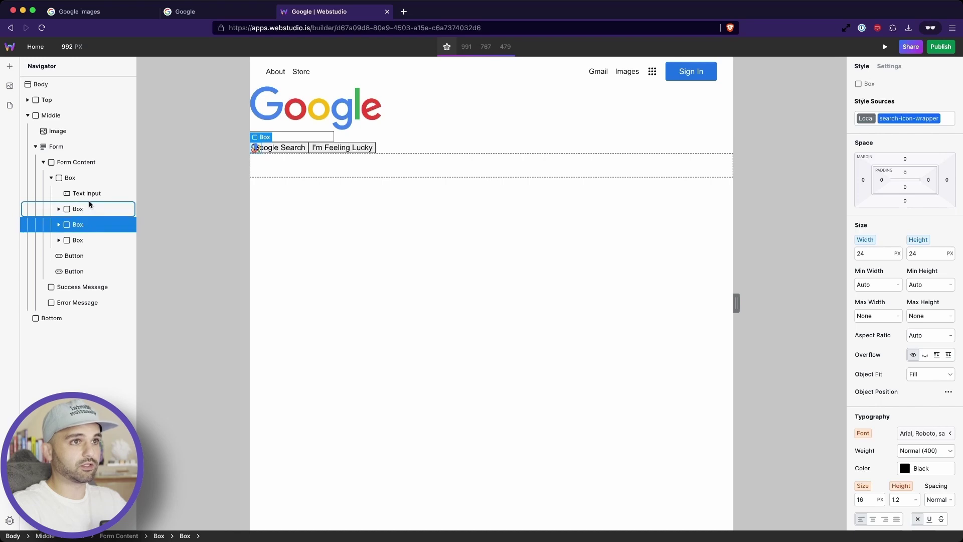
left_click(77, 238)
left_click(58, 224)
left_click(100, 212)
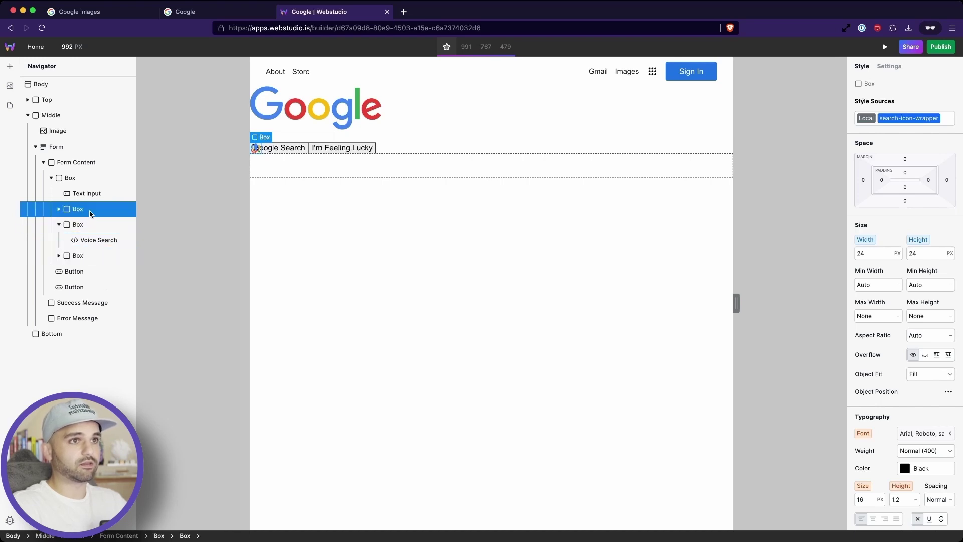
left_click(91, 256)
left_click(58, 224)
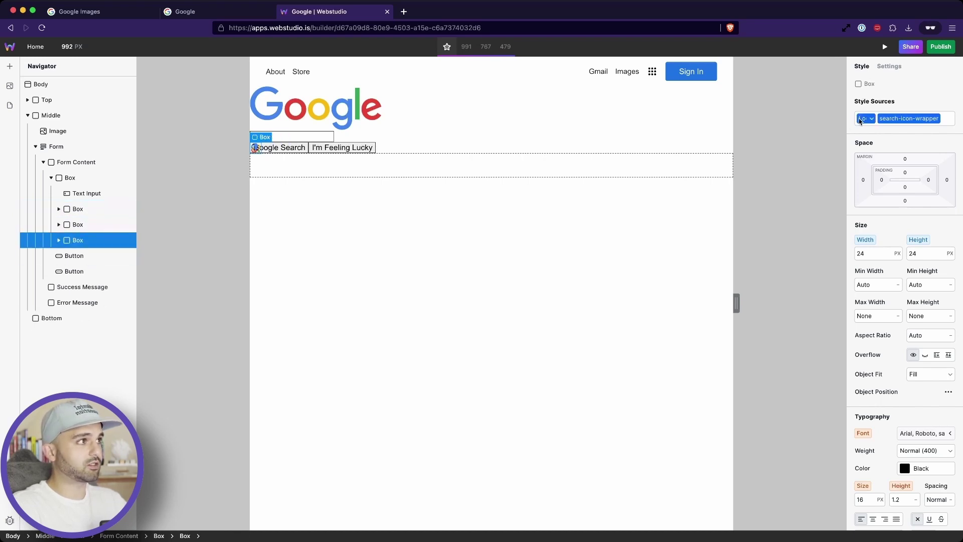
left_click(861, 121)
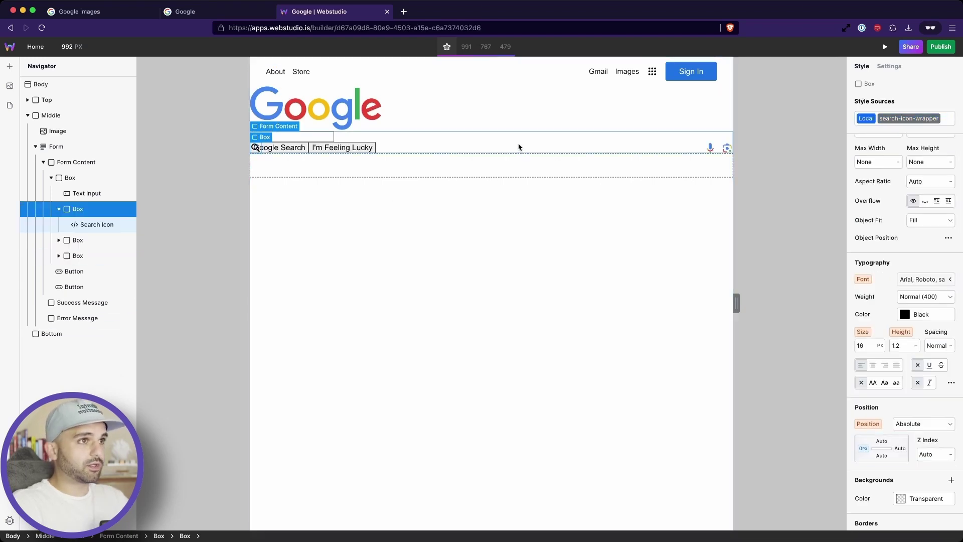
- Switch to the original Google homepage, inspect the search bar's dimensions, and return to Webstudio
left_click(519, 147)
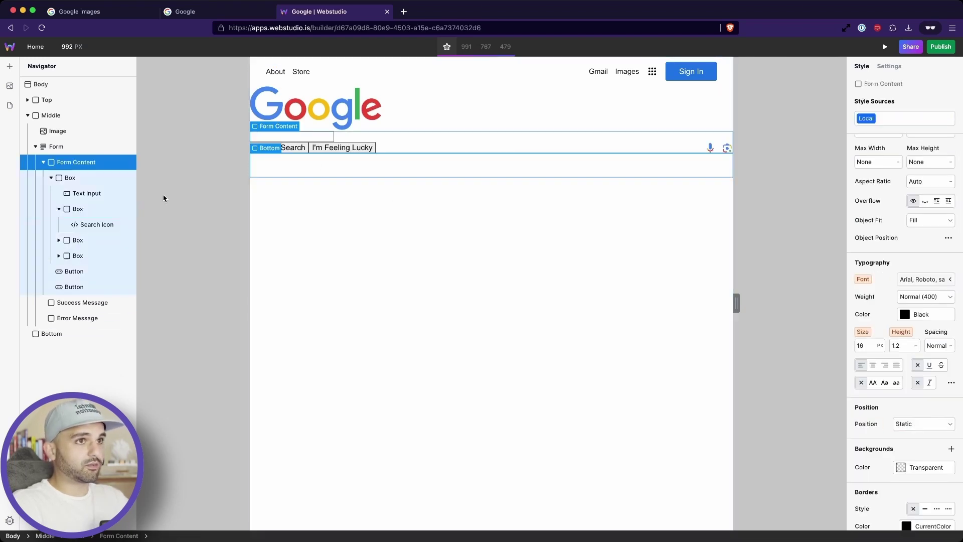
left_click(51, 179)
key("ctrl+shift+Tab")
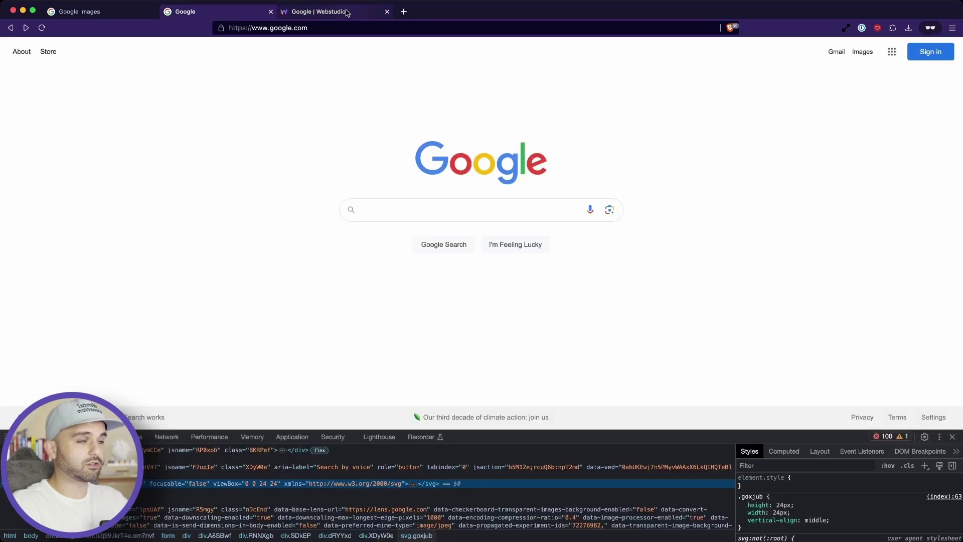
key("super+shift+c")
left_click(441, 203)
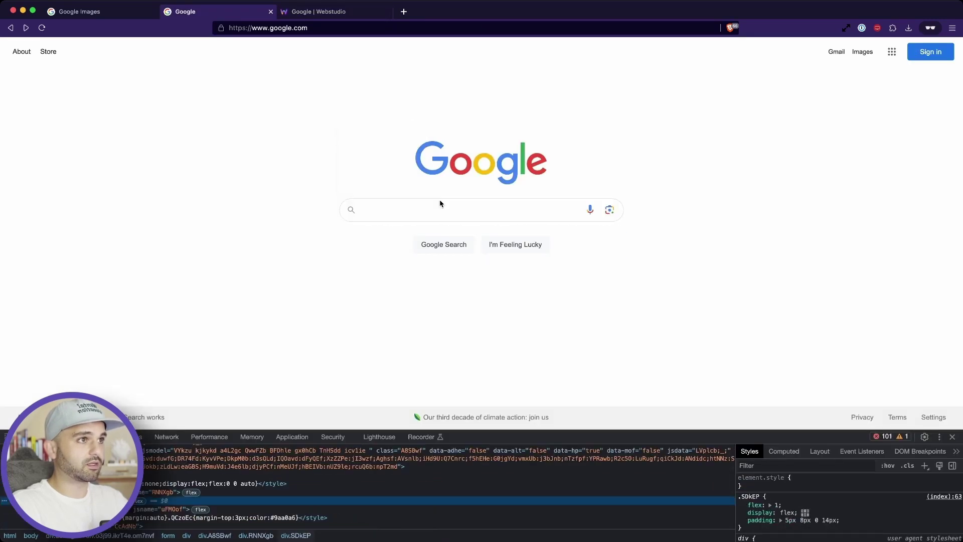
left_click(330, 15)
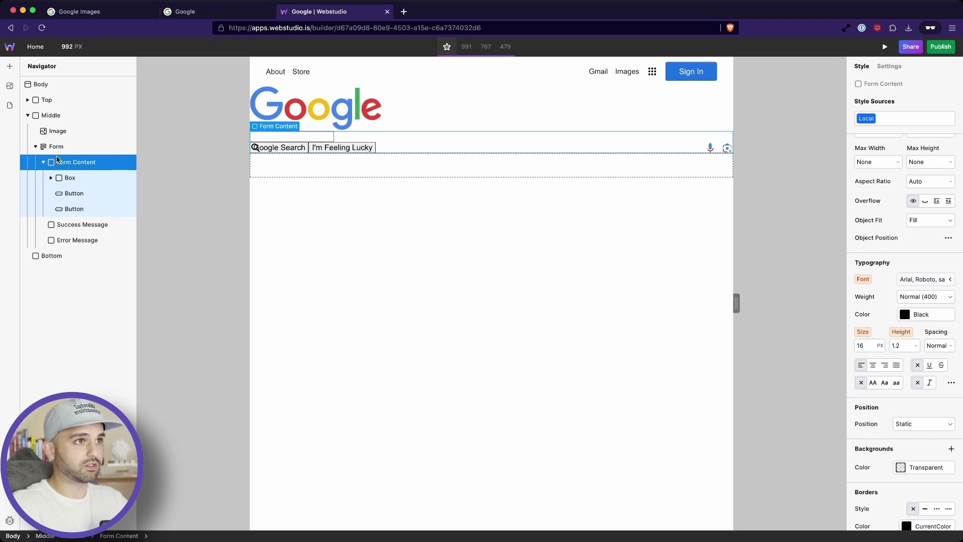
- Set the width of the Text Input to 582 px
scroll(929, 365, "down", 2)
scroll(922, 423, "up", 3)
key("Down")
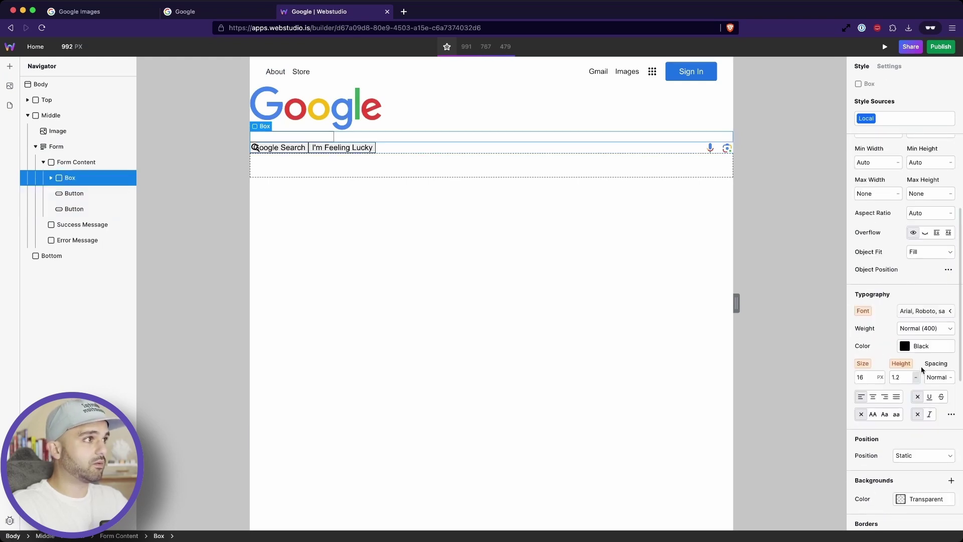
scroll(910, 262, "up", 2)
key("Right")
key("Down")
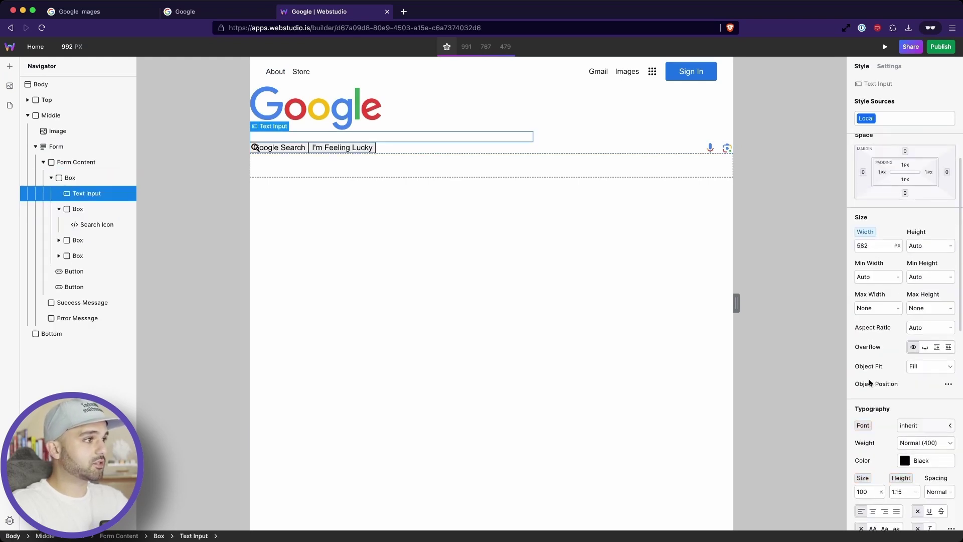
- Set the position of the Text Input to Absolute
scroll(903, 311, "down", 5)
left_click(922, 350)
left_click(916, 367)
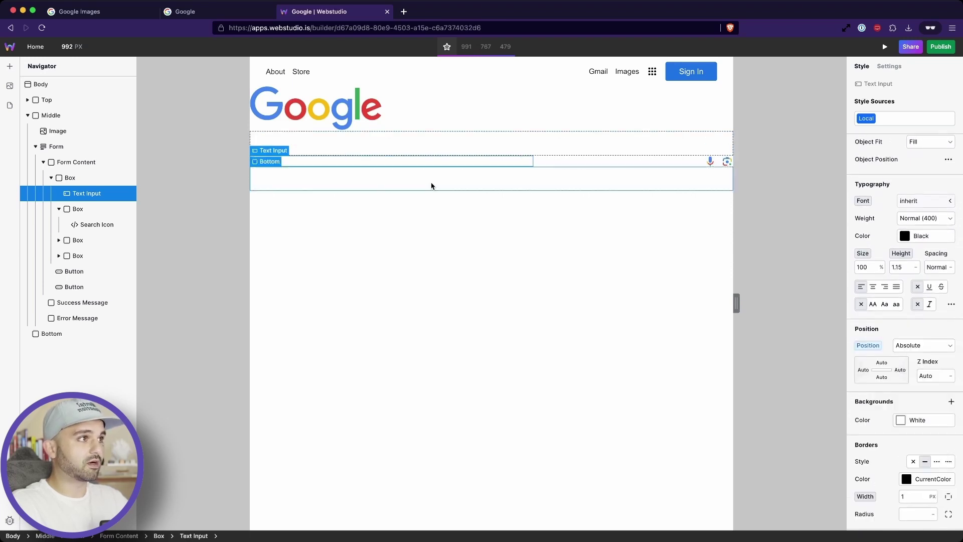
- Set the width of the Box that holds the Text Input and icon Boxes to 582 px
left_click(81, 179)
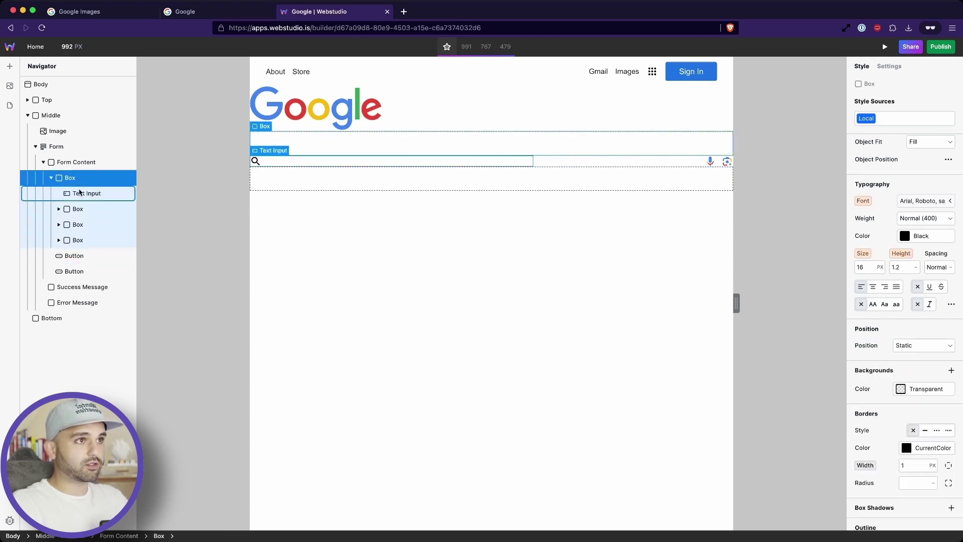
left_click(90, 196)
scroll(912, 258, "up", 5)
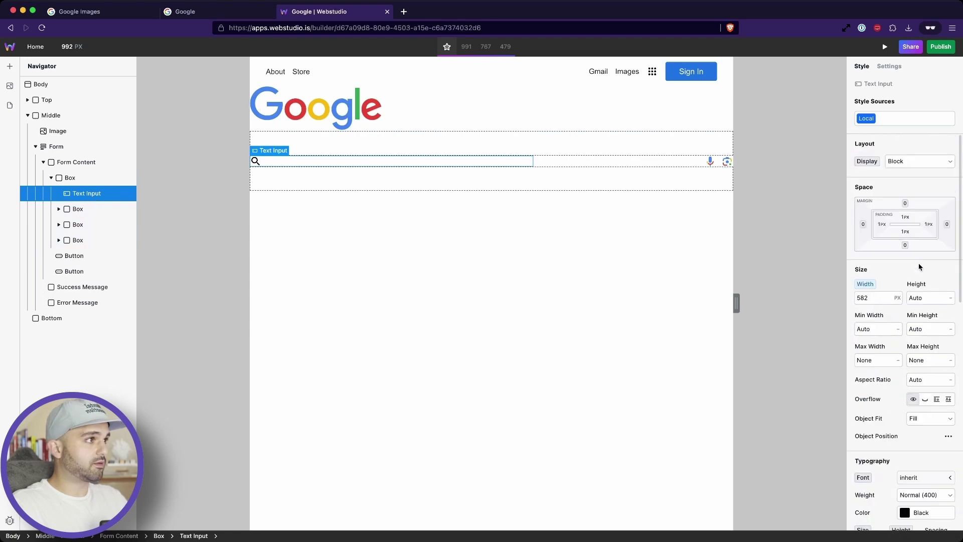
left_click(72, 178)
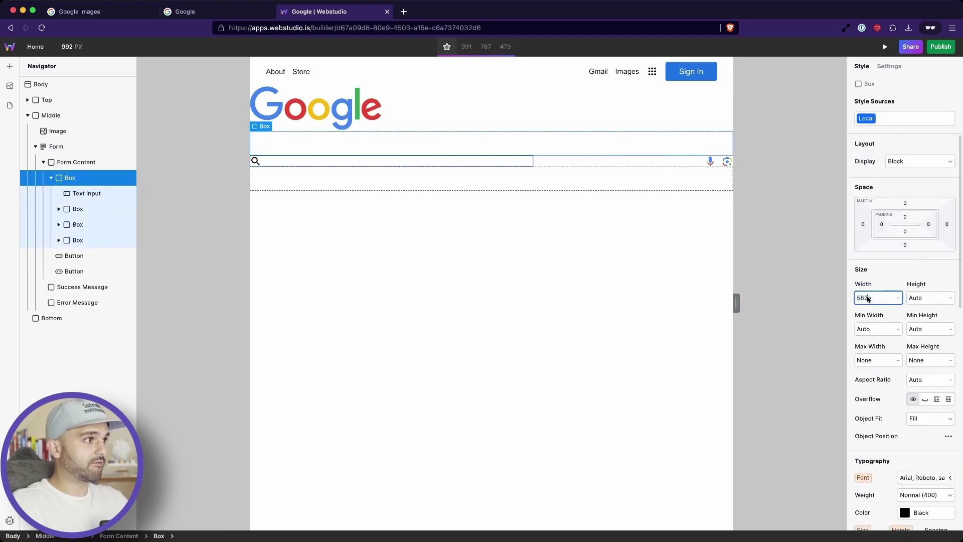
key("Return")
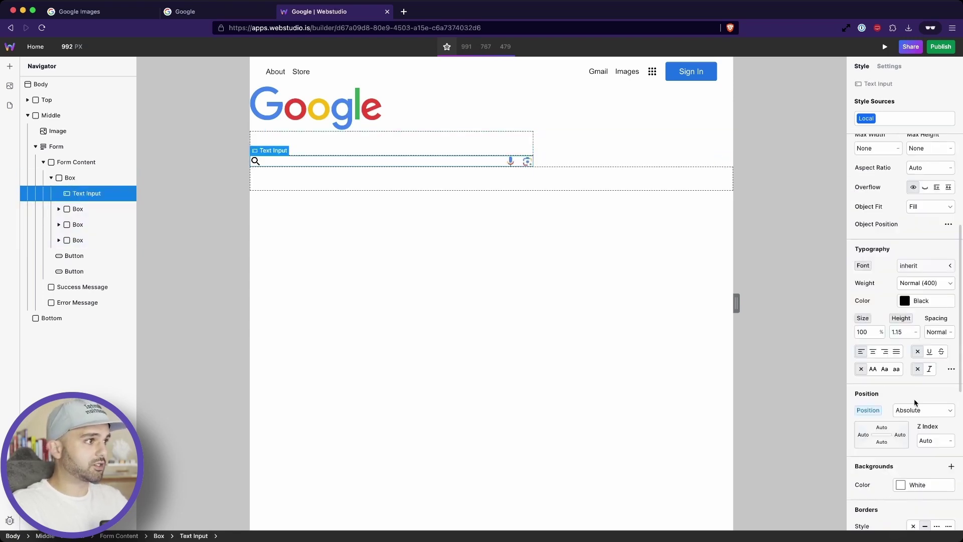
- Set the Text Input's width to 100% and its top and left offsets to 0 within the parent Box
scroll(916, 401, "up", 4)
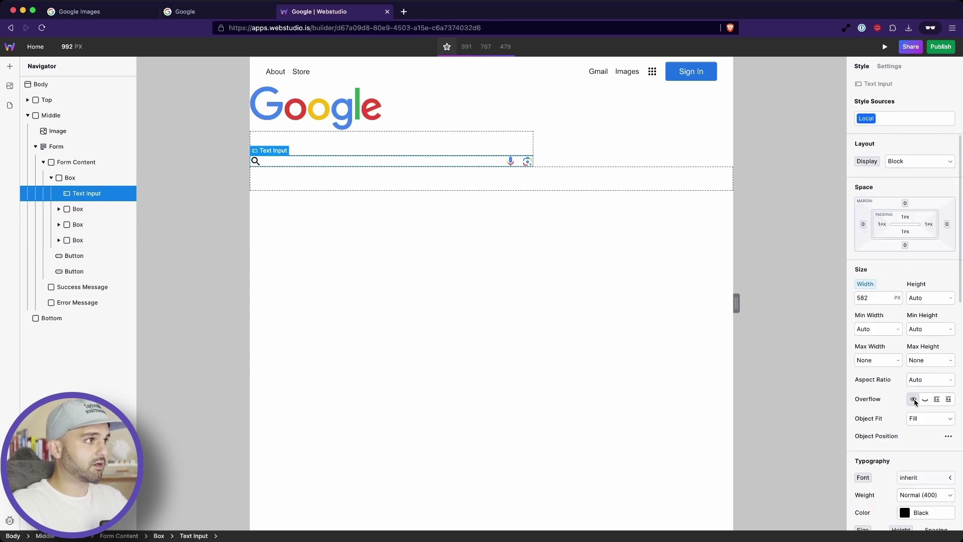
left_click(870, 285)
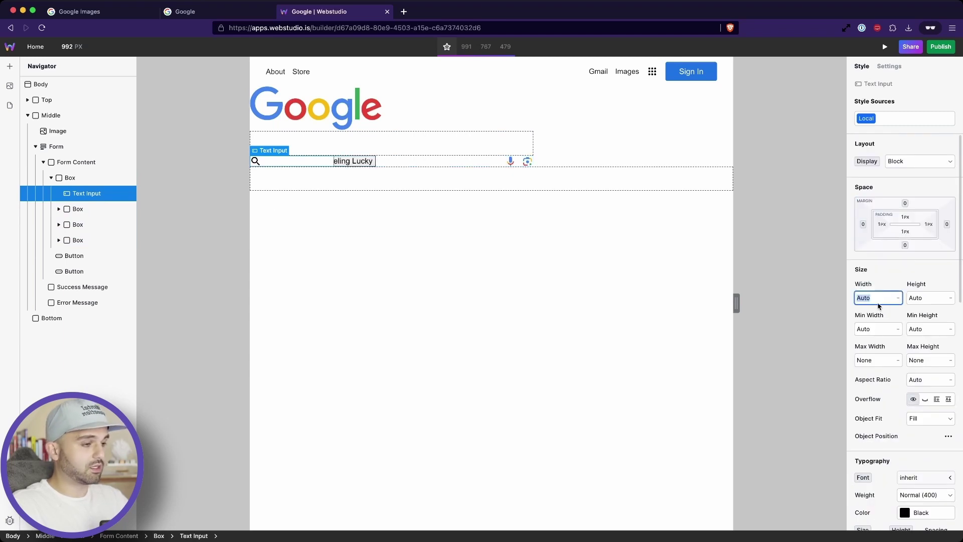
type("100%")
key("Return")
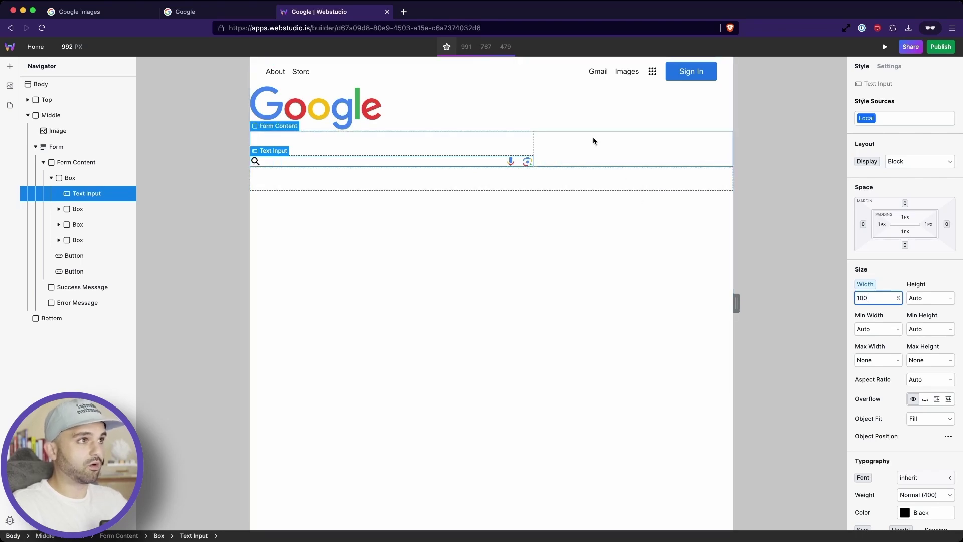
left_click(536, 141)
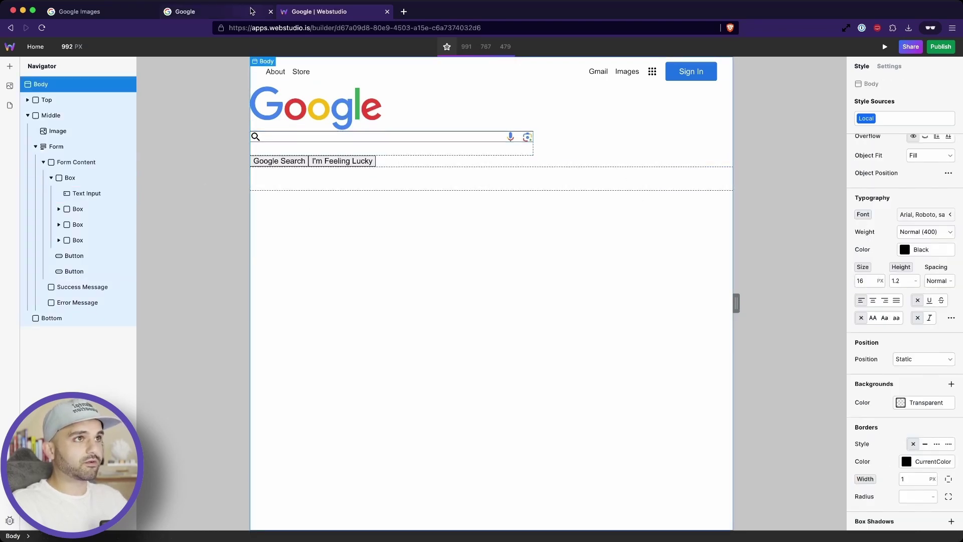
- Inspect the search bar's size and padding on the original Google homepage, and select the Text Input back in Webstudio
left_click(246, 11)
key("super+shift+c")
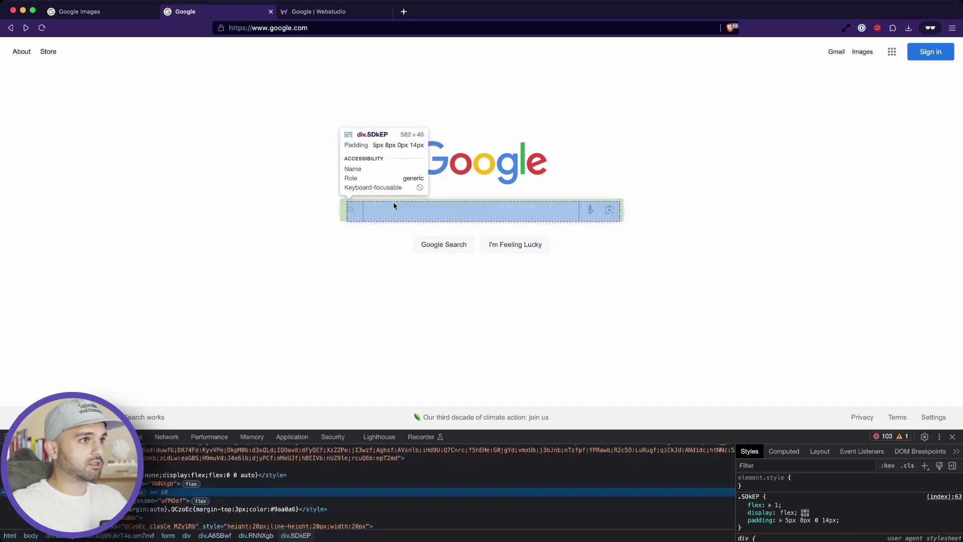
left_click(318, 11)
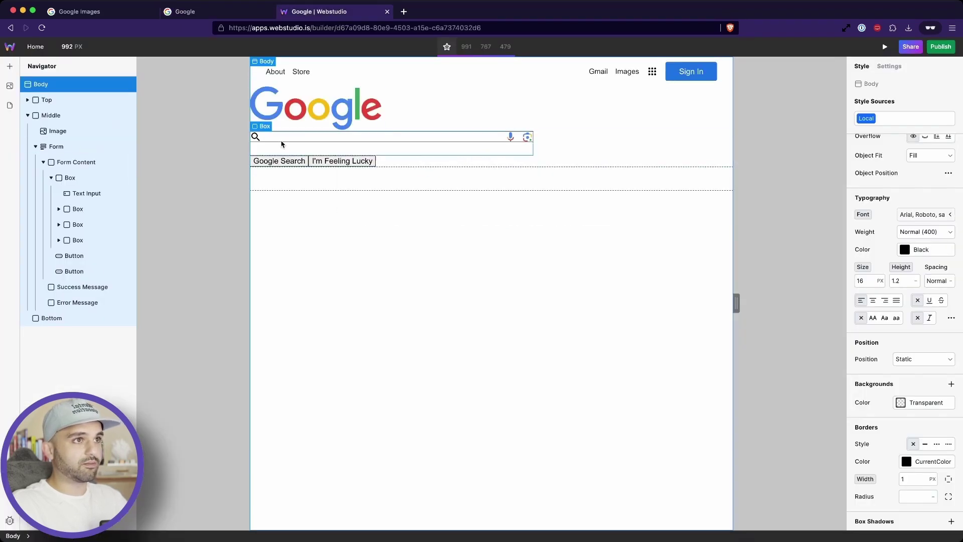
left_click(281, 141)
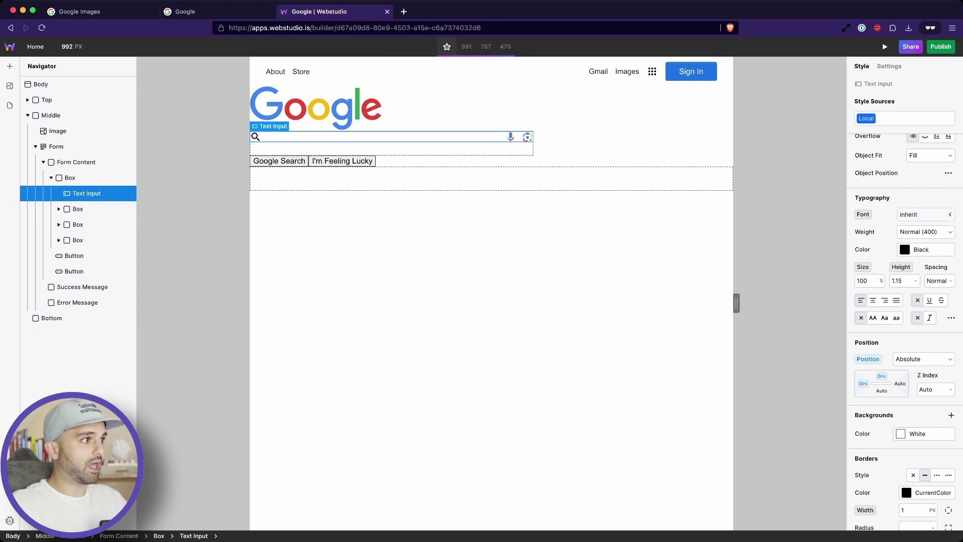
- Adjust the top padding of the Text Input in the absolutely positioned search bar
scroll(920, 251, "up", 5)
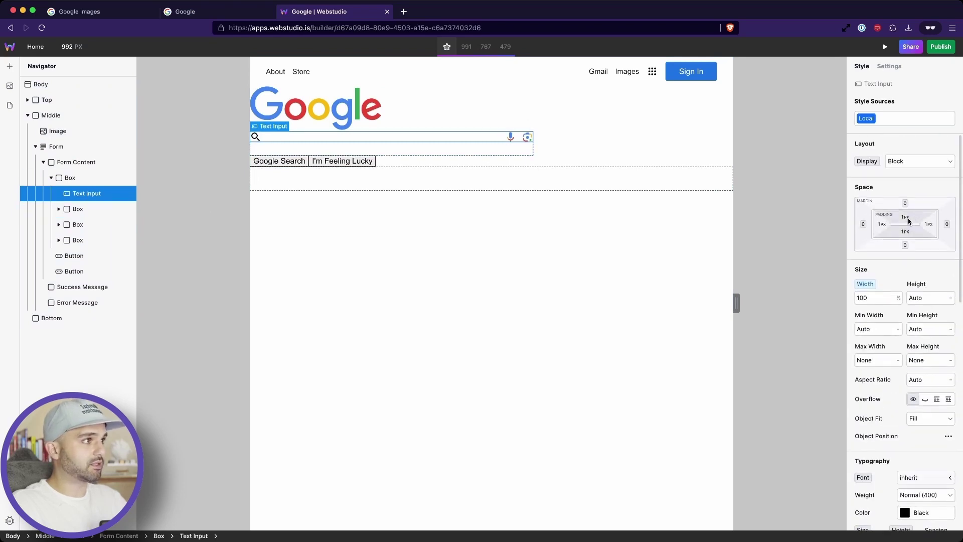
left_click_drag(908, 221, 907, 229)
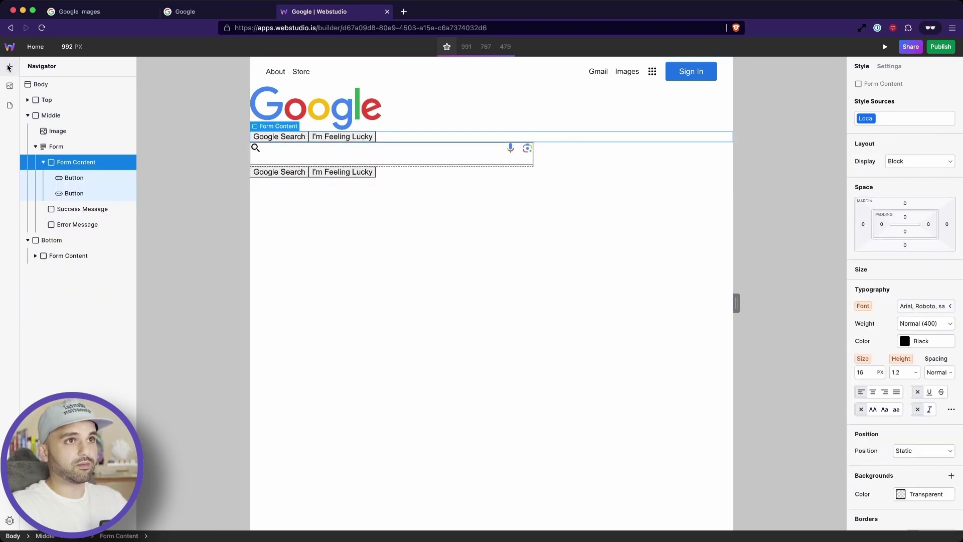
- Add a new Box at the start of the Middle section's Form Content and nest three empty Boxes inside it
left_click(8, 68)
left_click(42, 110)
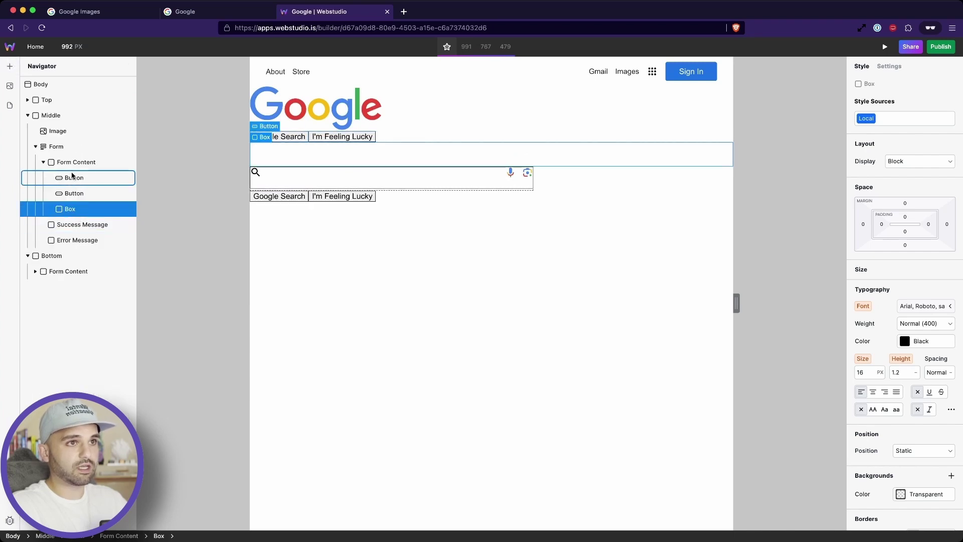
left_click_drag(71, 176, 75, 180)
key("super+v")
key("super+v")
key("super+v")
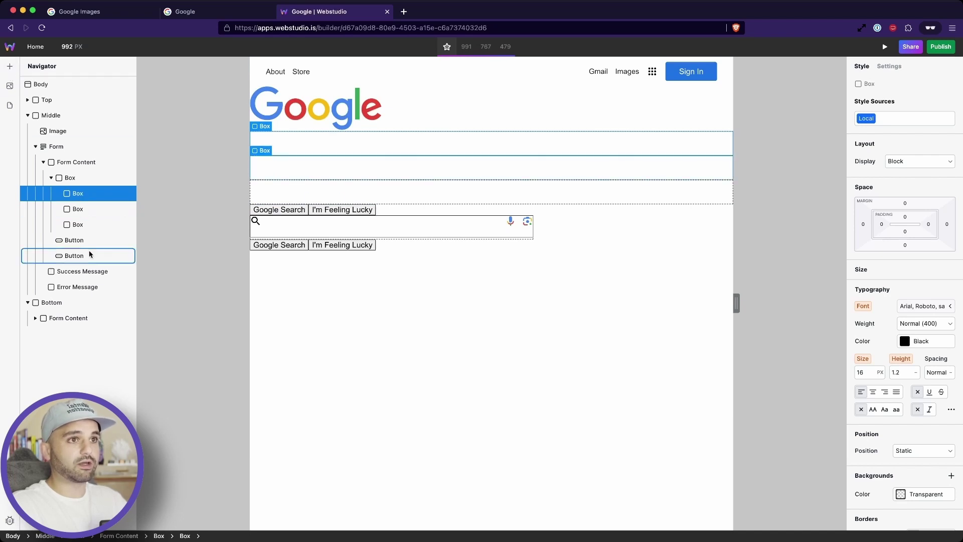
- Copy the Search Icon from the Bottom section's form into the first nested Box of the Middle form
left_click(35, 318)
left_click(44, 333)
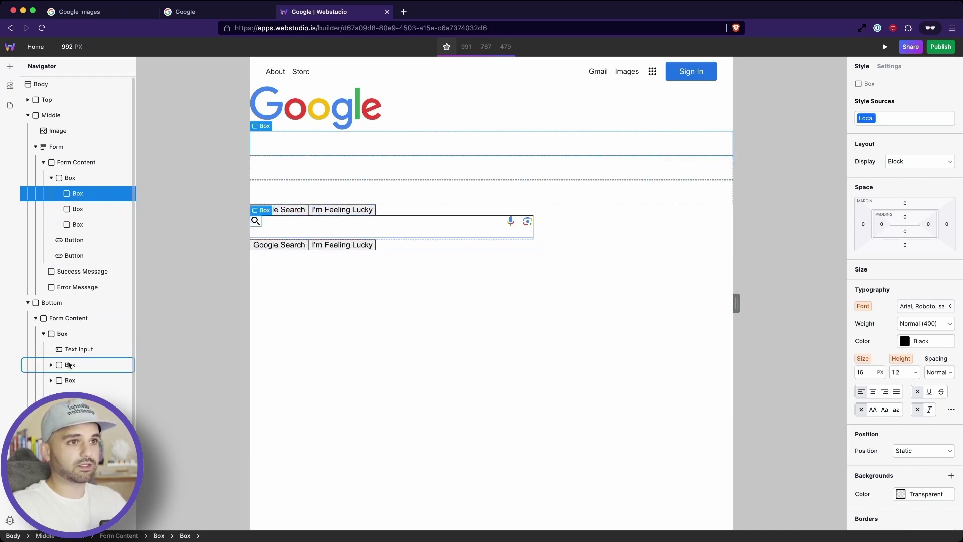
left_click(80, 381)
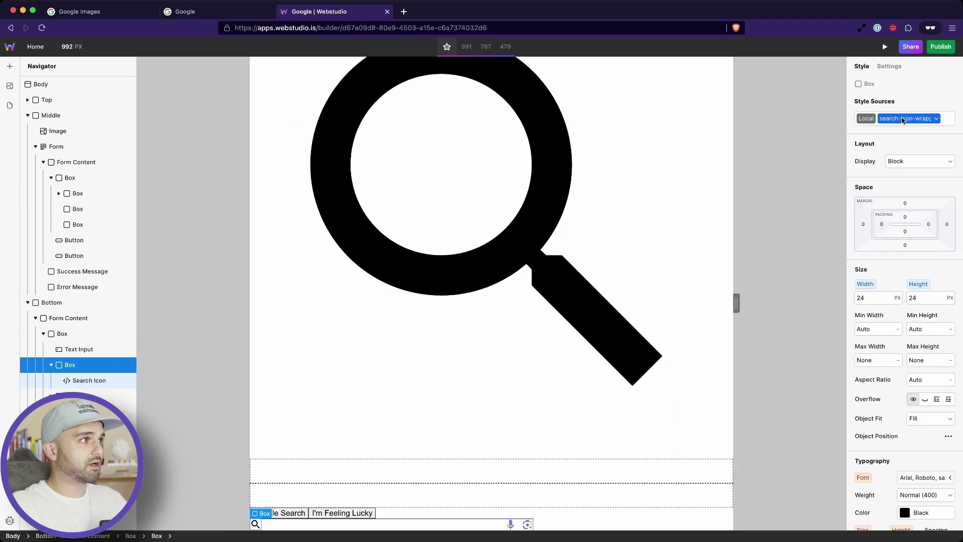
- Apply the existing search-icon-wrapper token to the nested Box that holds the copied Search Icon
double_click(901, 118)
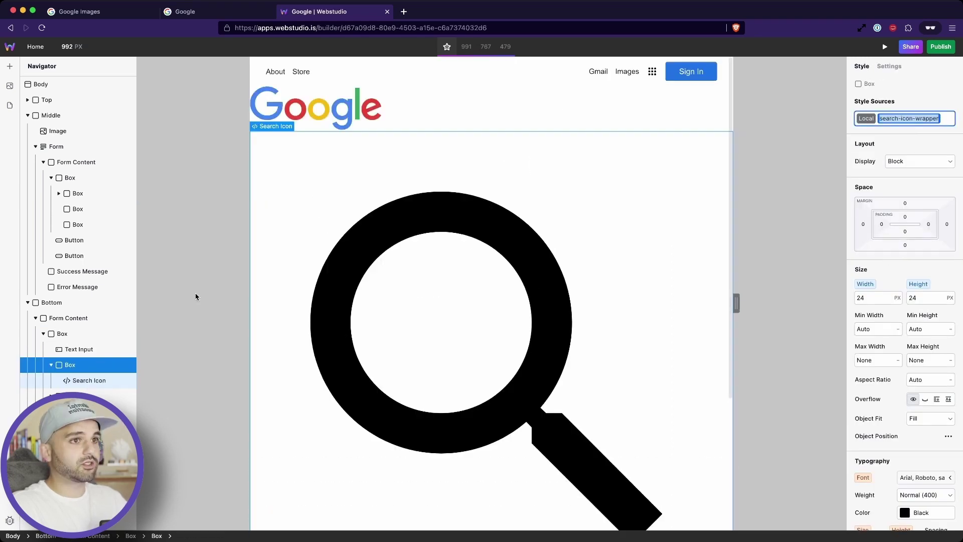
left_click(99, 194)
key("ctrl+v")
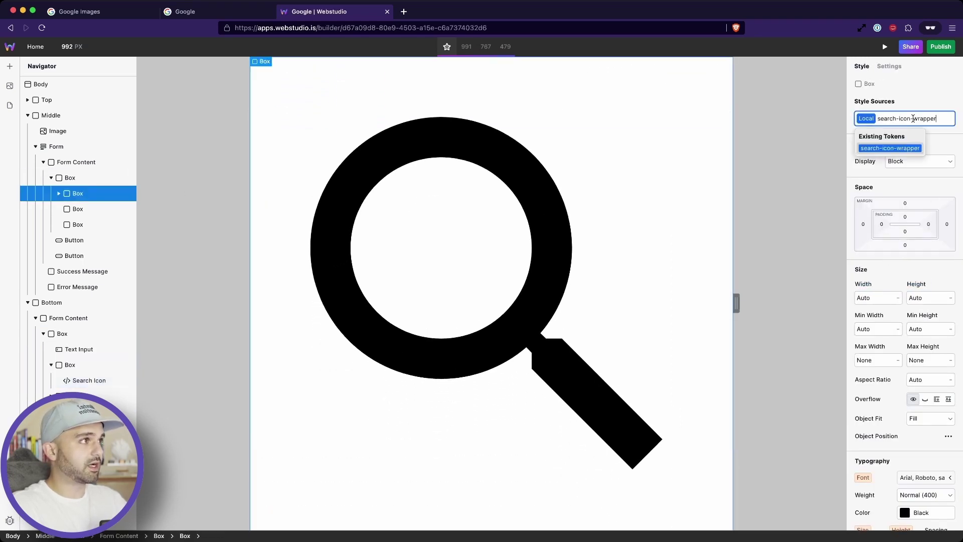
left_click(889, 146)
- Reset the position of the search-icon-wrapper token to Static and check the Search Icon inside its Box
scroll(888, 308, "down", 3)
scroll(889, 316, "down", 5)
left_click(867, 332)
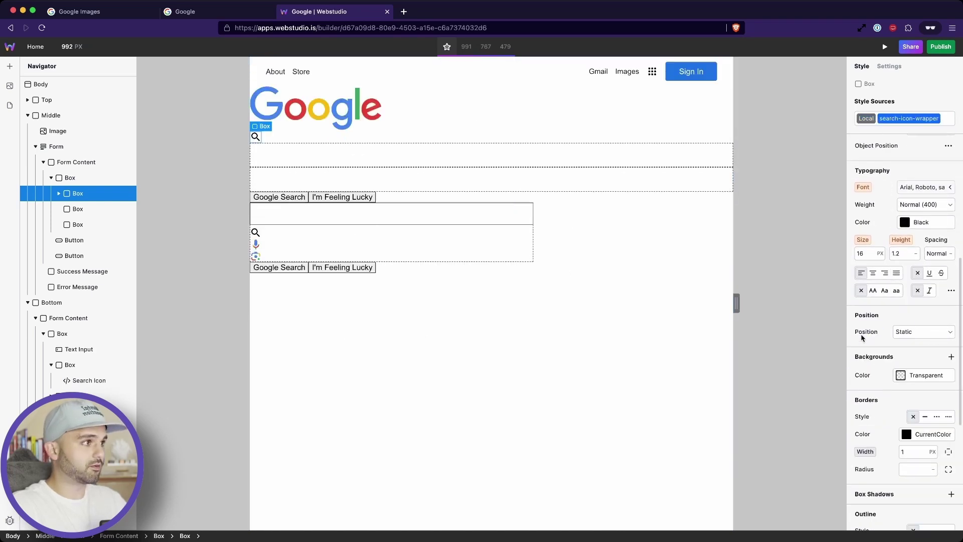
left_click(59, 193)
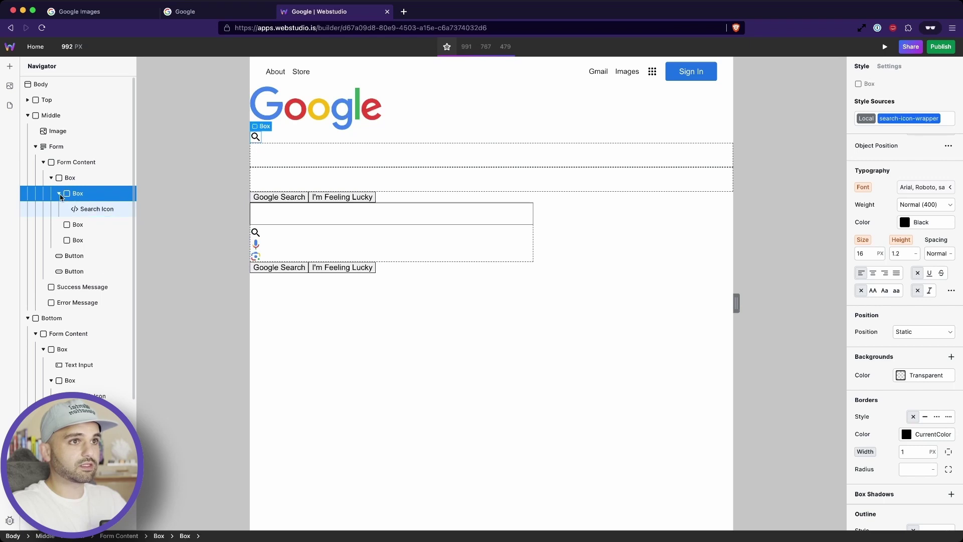
left_click(59, 193)
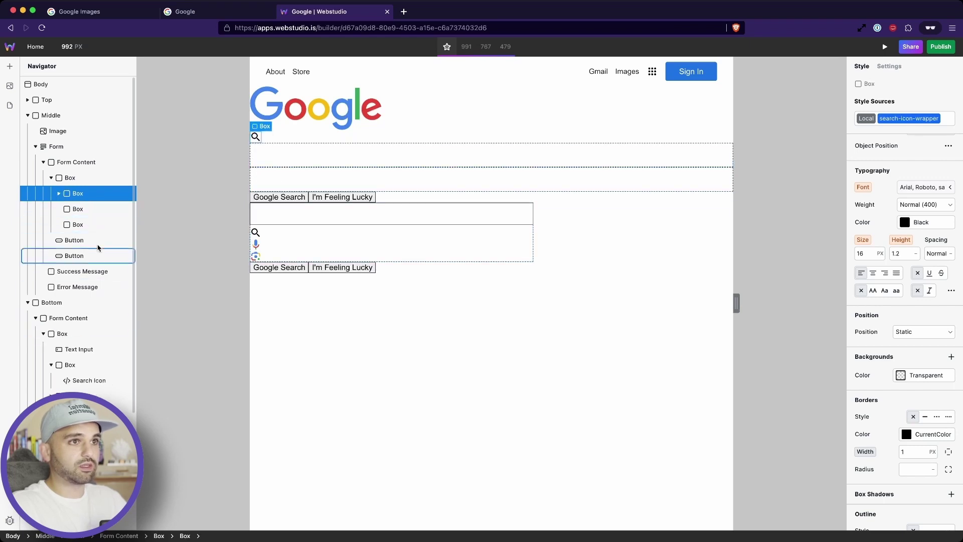
- Add a Text Input inside the second nested Box
left_click(87, 209)
left_click(10, 67)
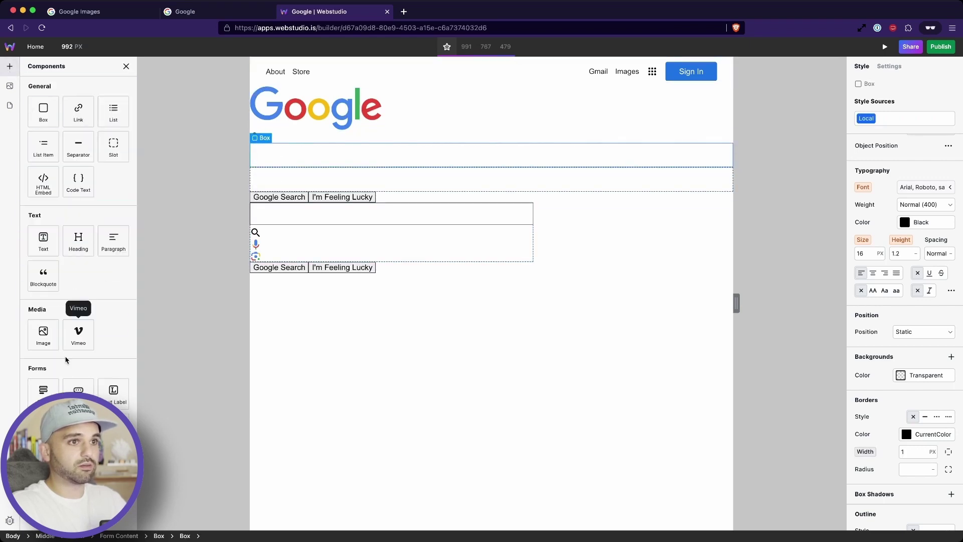
left_click(43, 425)
- Copy the Voice Search and Image Search icons with their wrapper Boxes from the Bottom form into the third nested Box
left_click(66, 224)
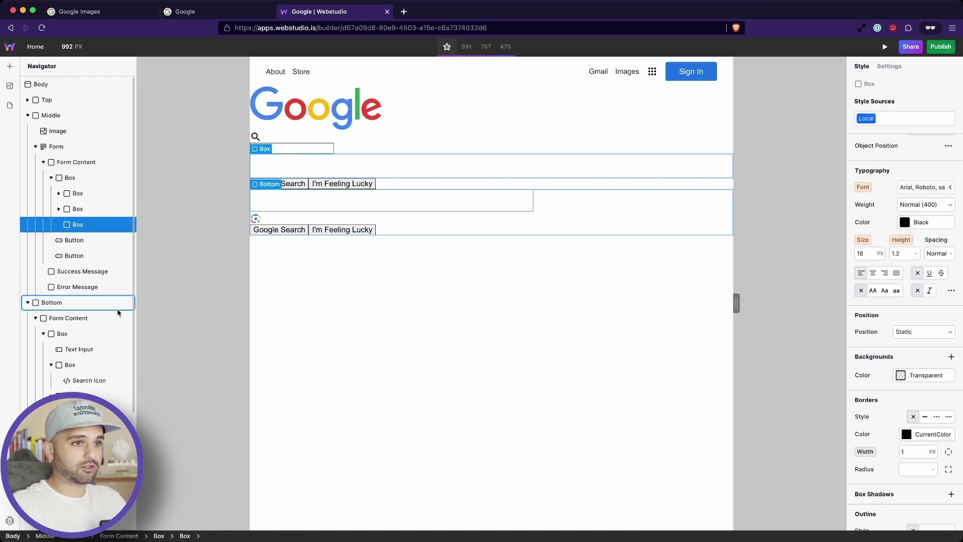
scroll(75, 374, "down", 1)
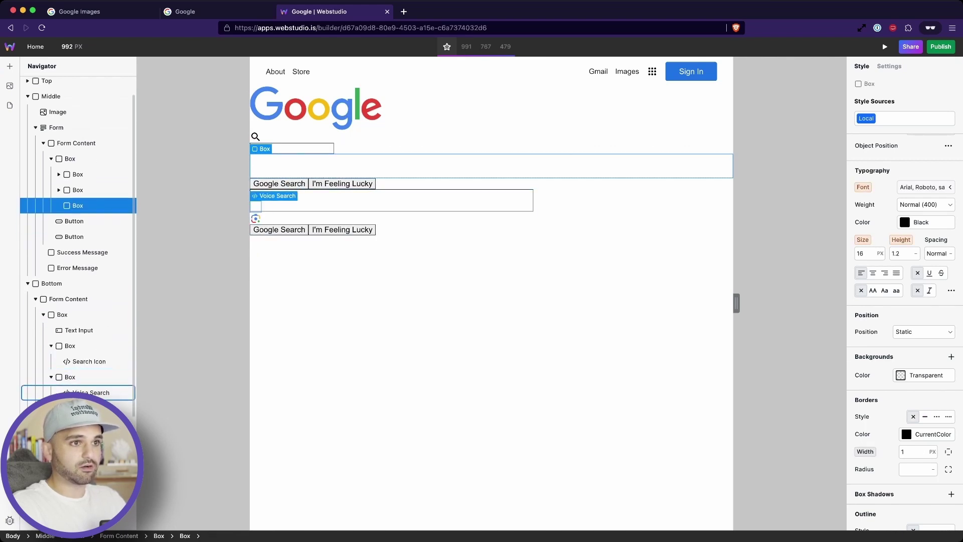
left_click(75, 392)
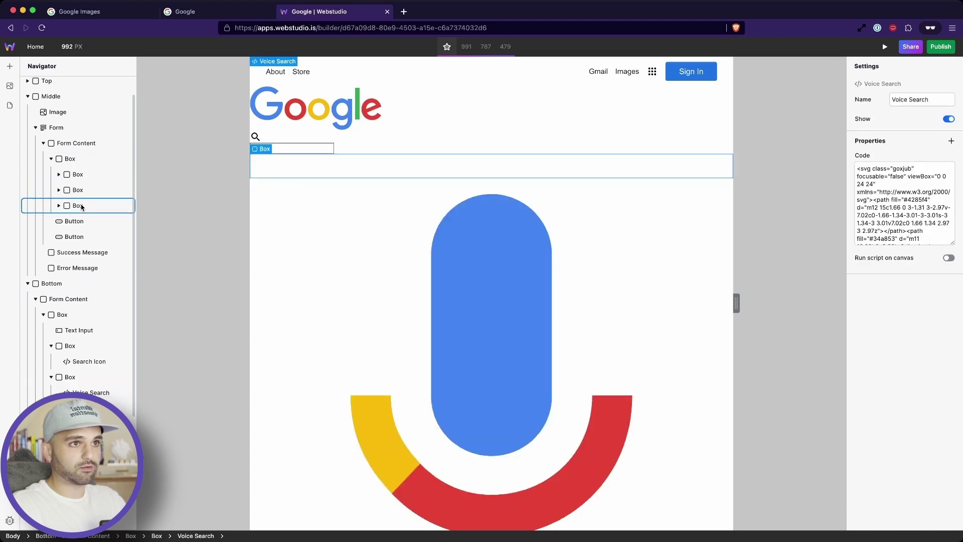
scroll(64, 376, "down", 1)
left_click(61, 408)
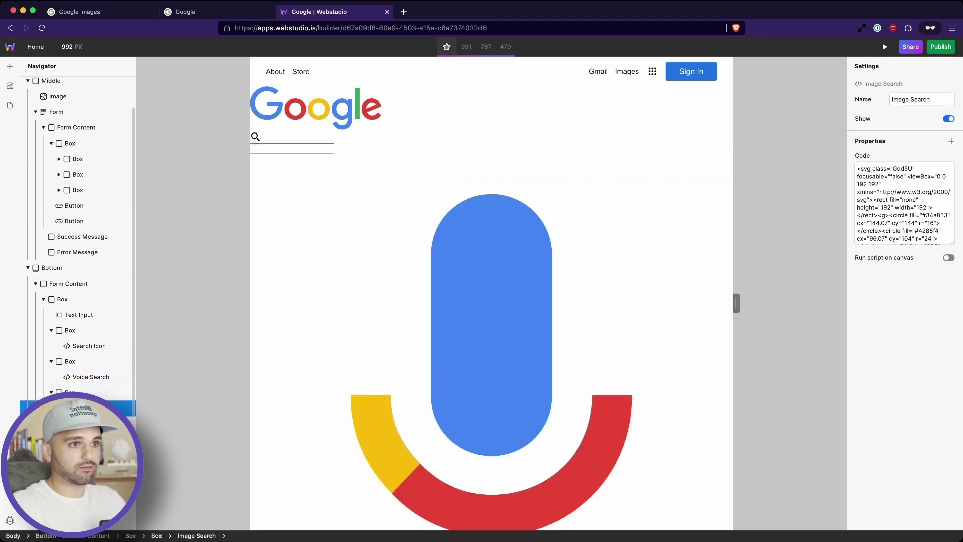
left_click_drag(61, 408, 84, 190)
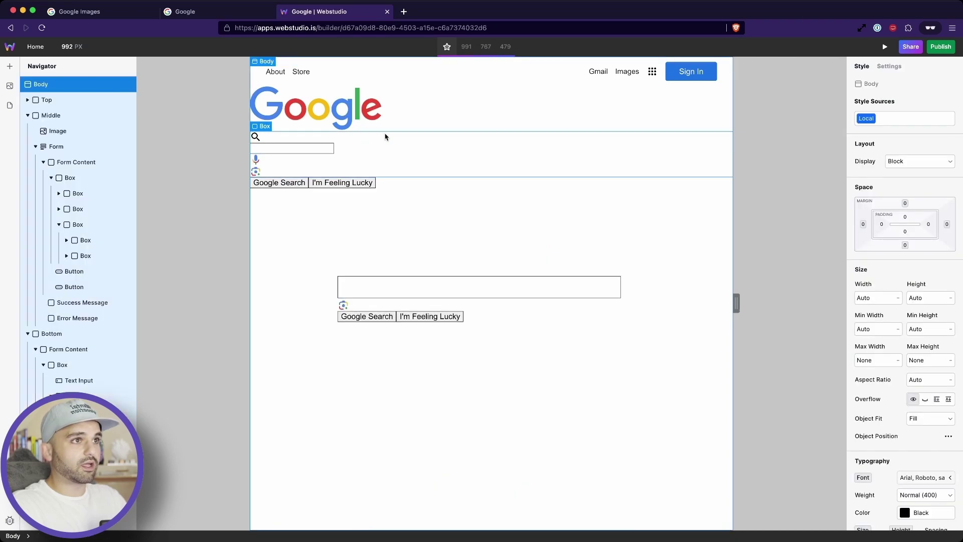
- Lay out the outer search Box as a Flex row with centered alignment and Space-Between justification
left_click(411, 139)
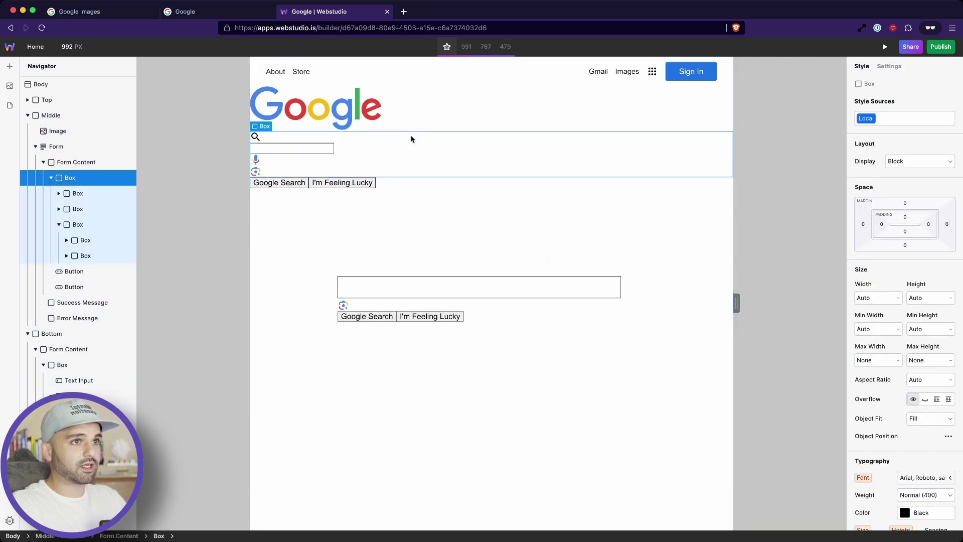
left_click(59, 225)
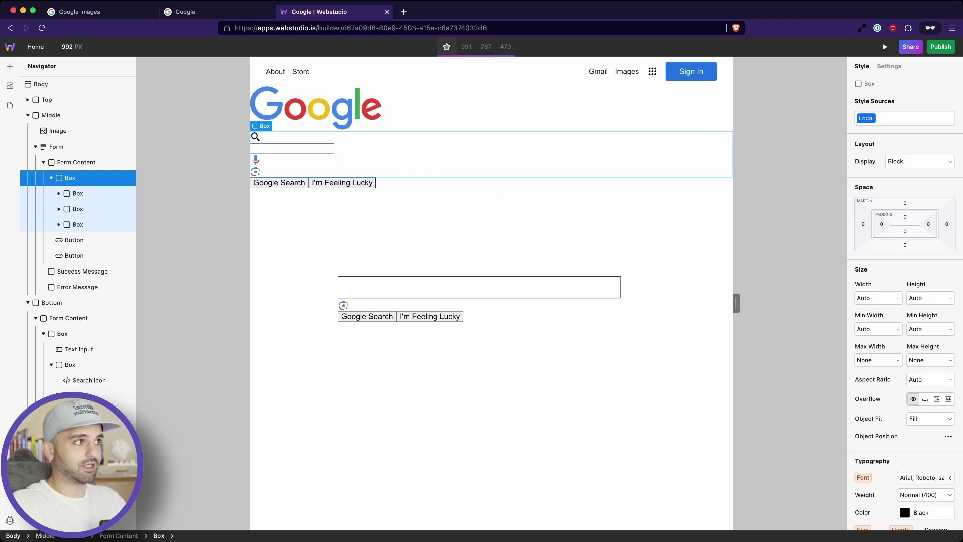
left_click(923, 162)
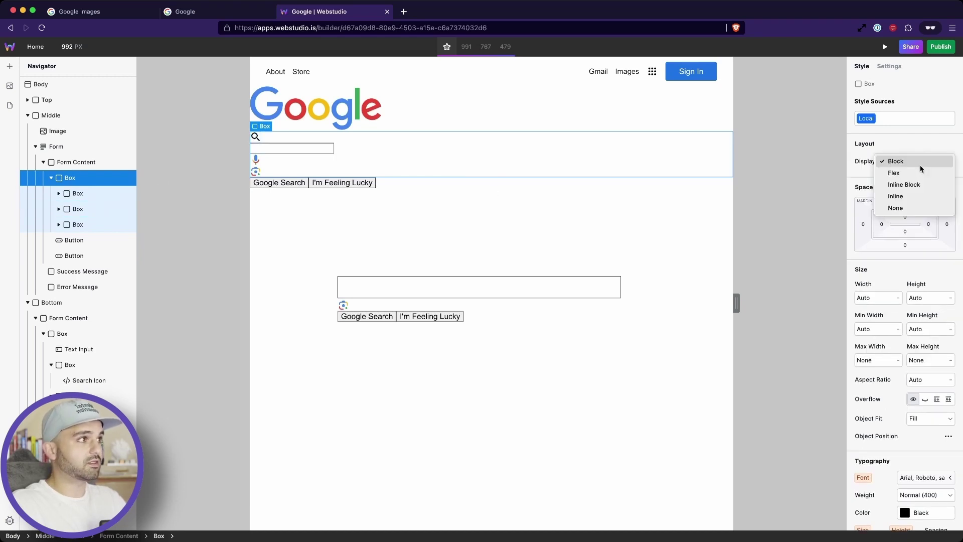
left_click(912, 173)
left_click(903, 182)
left_click(921, 202)
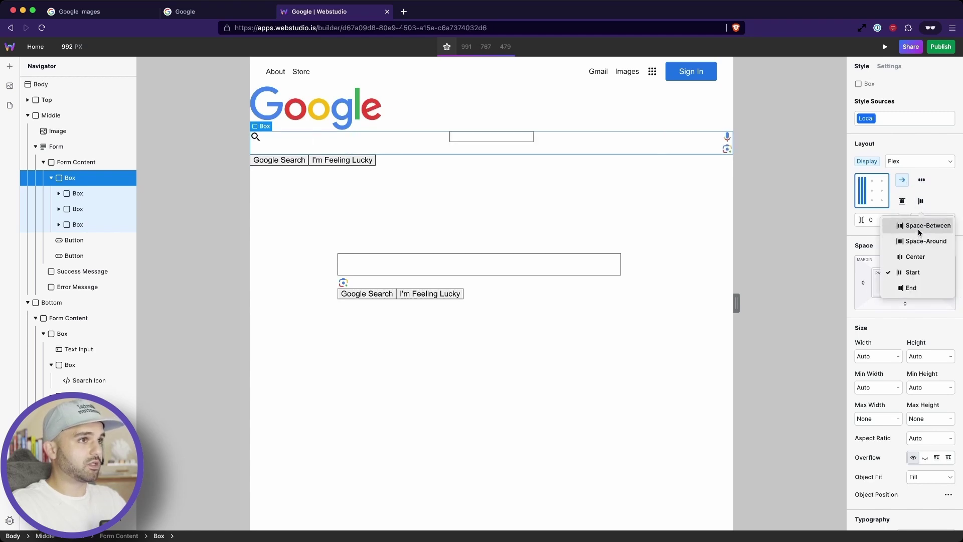
left_click(914, 256)
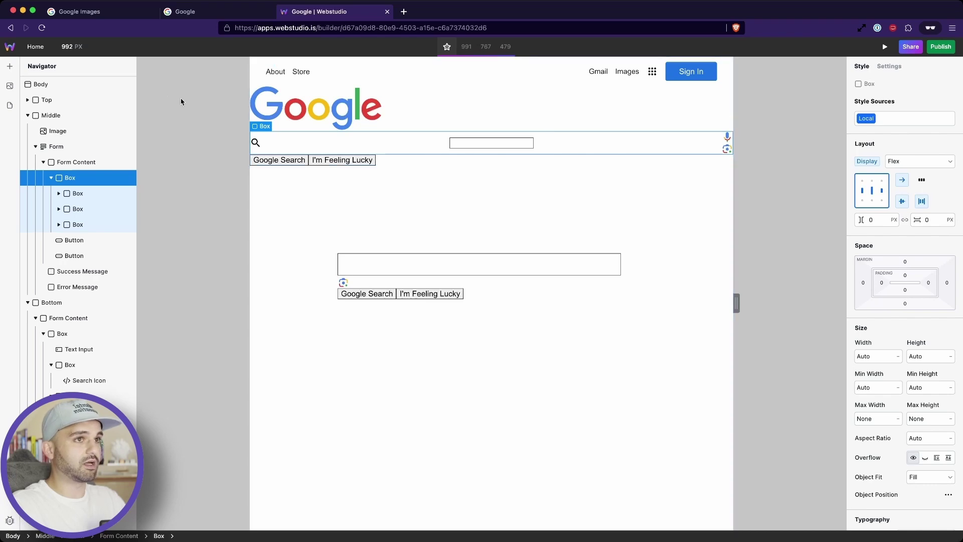
- Inspect the search bar's dimensions on google.com and set the outer Box to 582 px wide and 46 px high
left_click(206, 12)
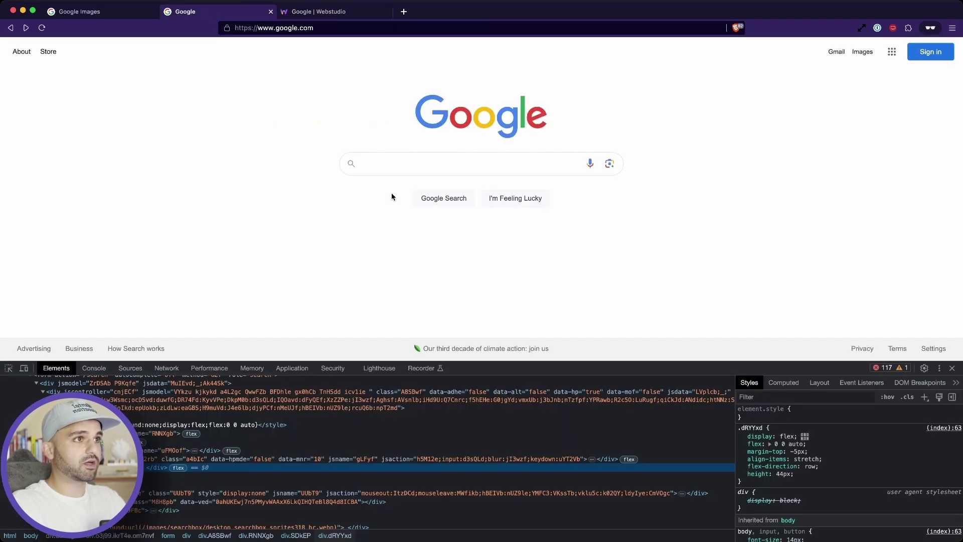
left_click(383, 161)
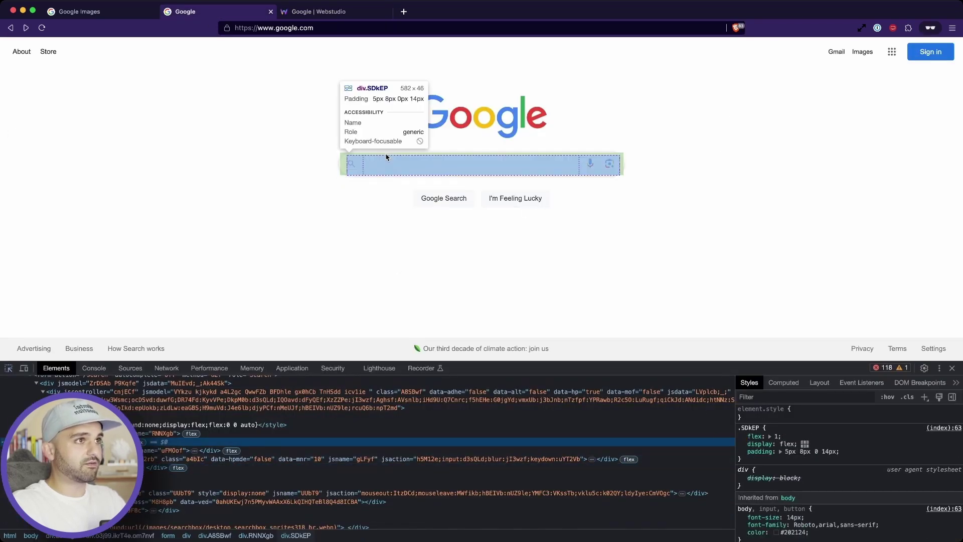
left_click(332, 12)
key("super+v")
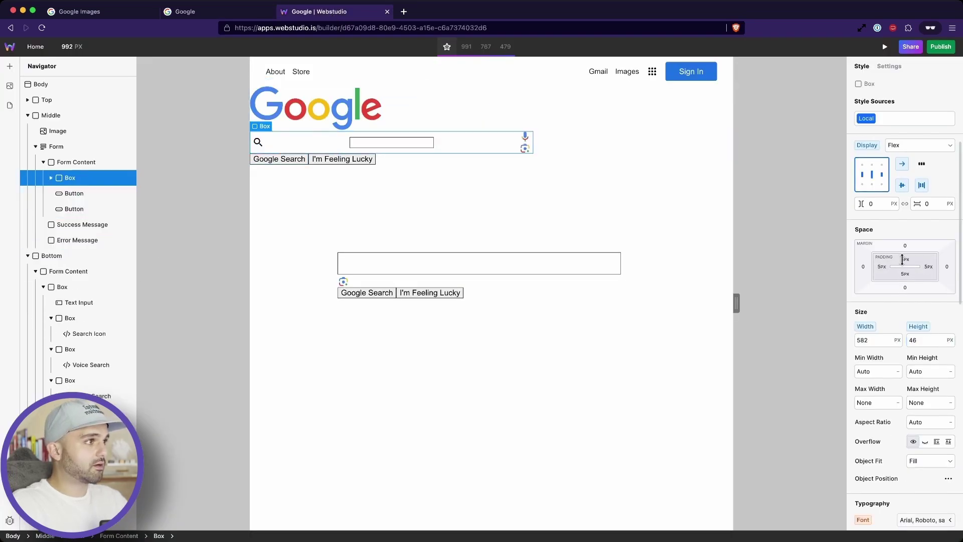
- Give the outer Box a solid light-grey border with rounded corners matching Google's search bar, and increase its padding
left_click(191, 11)
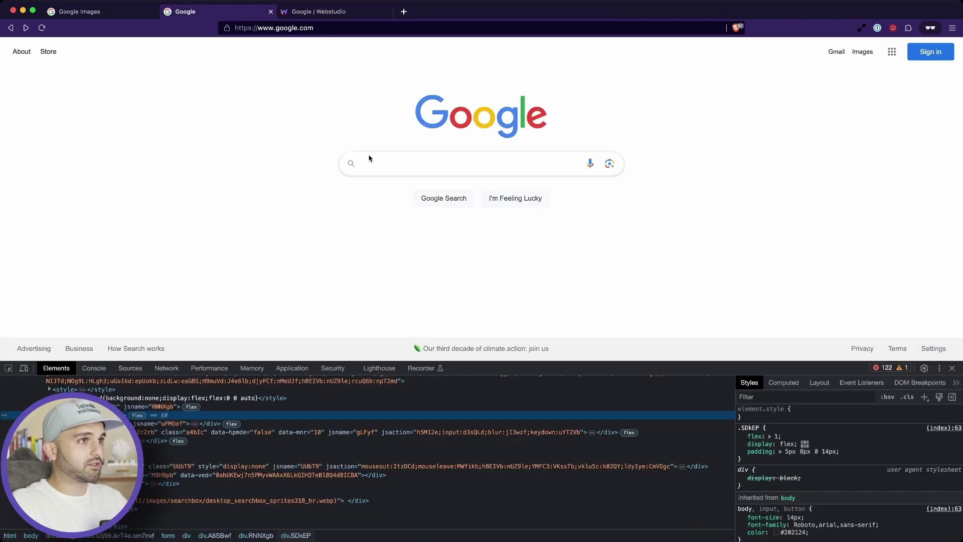
scroll(856, 504, "down", 2)
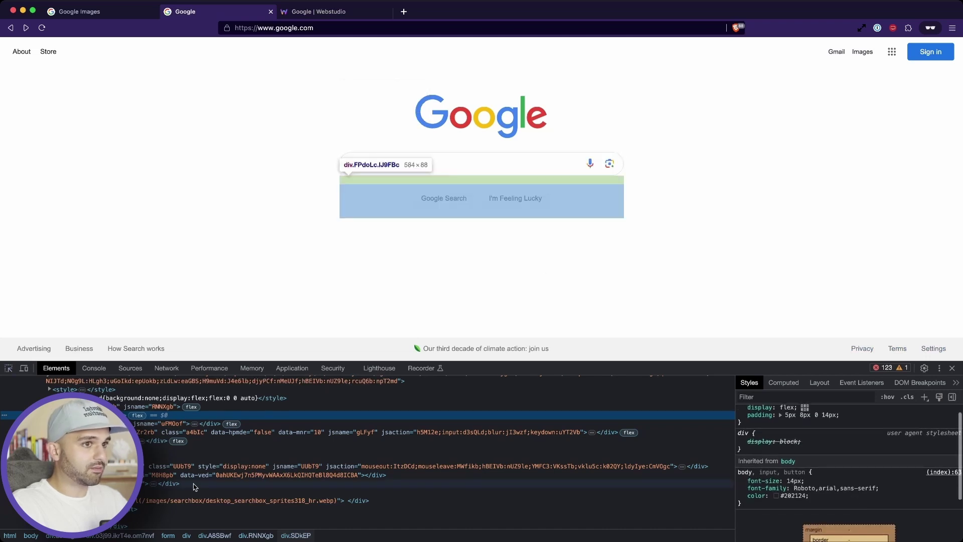
left_click(918, 431)
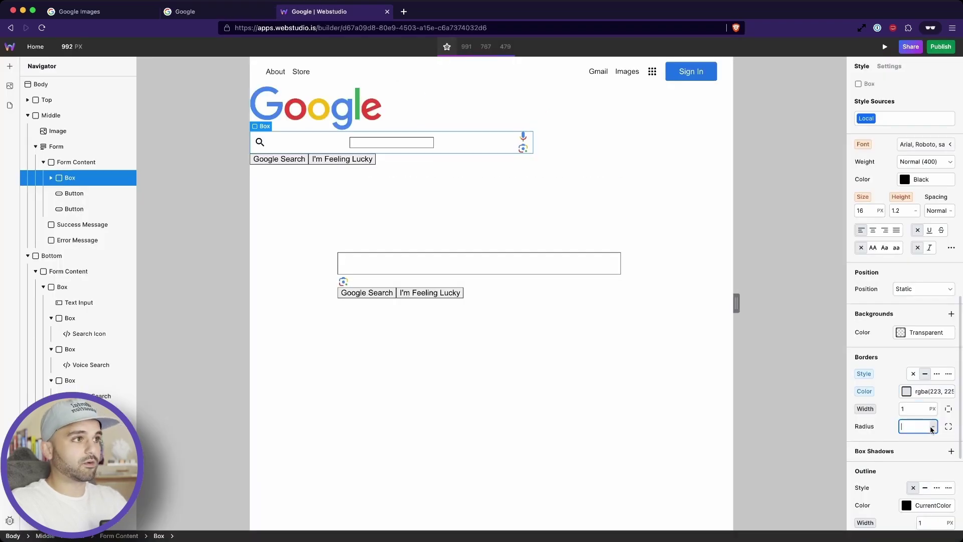
left_click(563, 141)
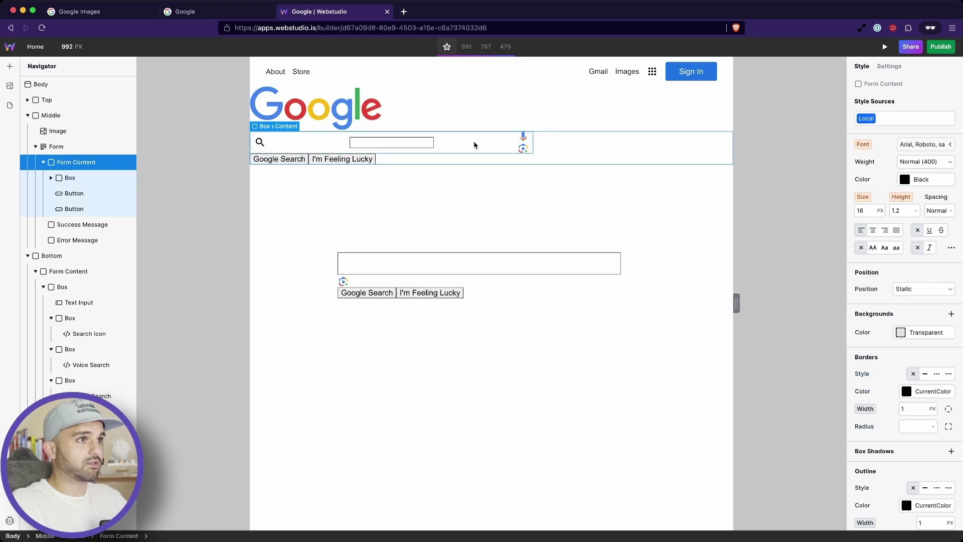
left_click(98, 182)
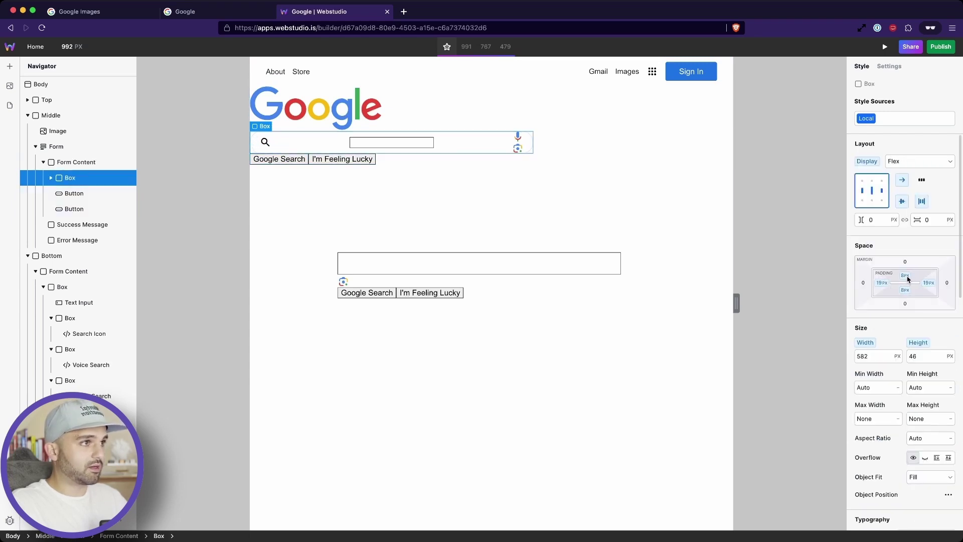
- Set the Box holding the Voice Search and Image Search icons to Flex with a 20 px column gap
left_click(517, 143)
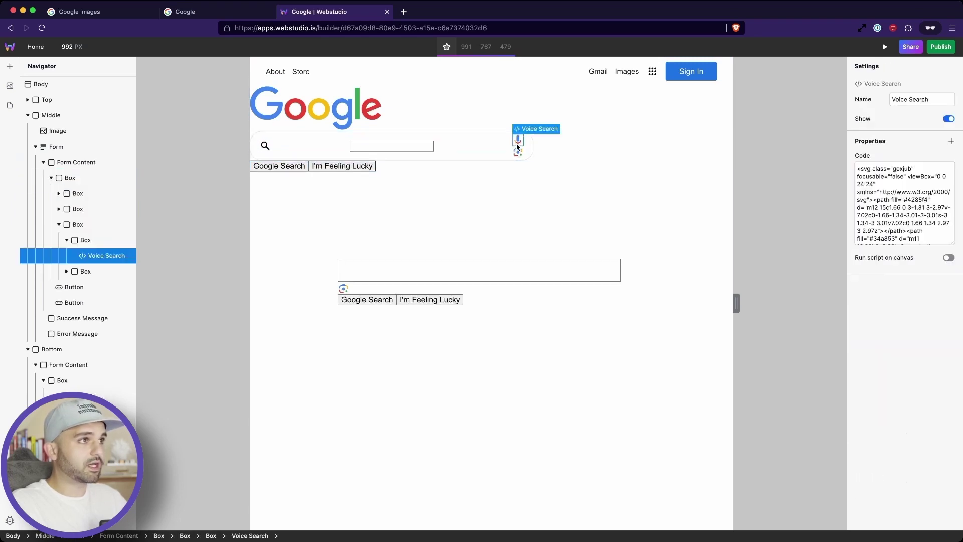
left_click(71, 241)
left_click(72, 226)
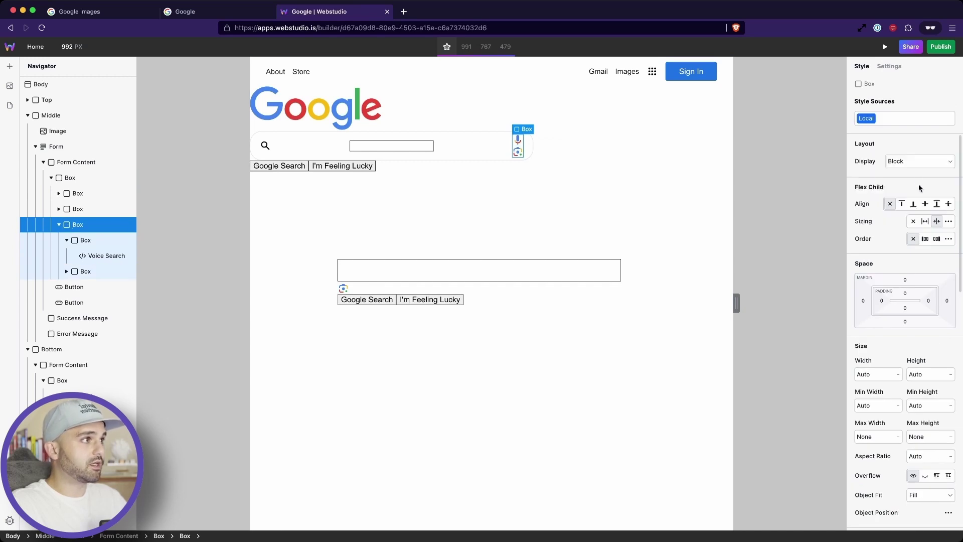
left_click(921, 164)
left_click(918, 173)
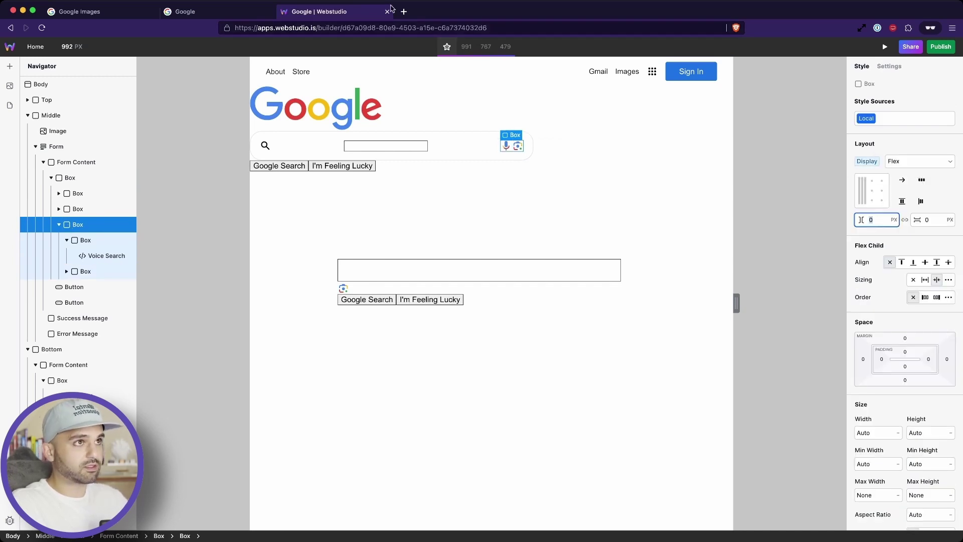
left_click(251, 12)
left_click(323, 13)
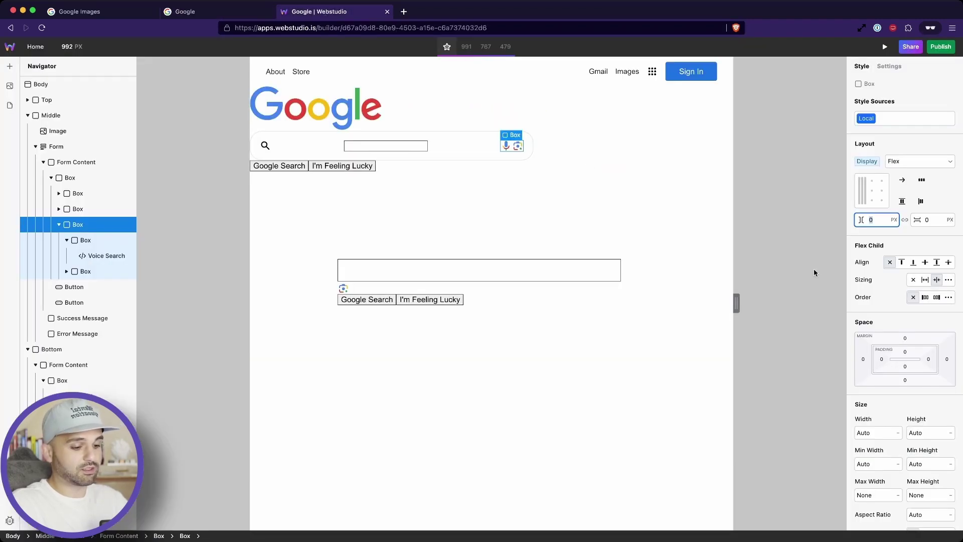
type("20")
- Remove the border from the Text Input inside the search bar's middle Box
left_click(59, 209)
left_click(86, 225)
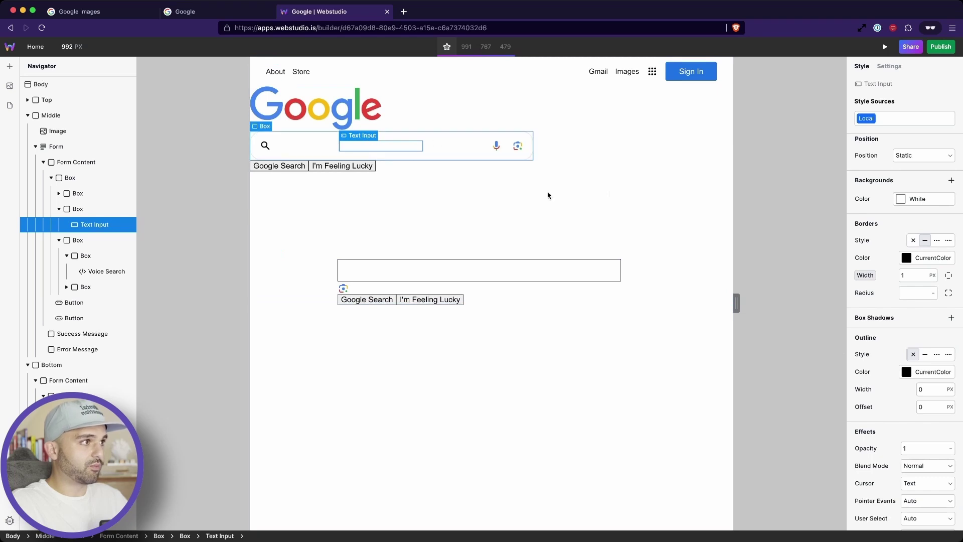
left_click(913, 241)
left_click(429, 148)
left_click(381, 147)
scroll(904, 316, "up", 10)
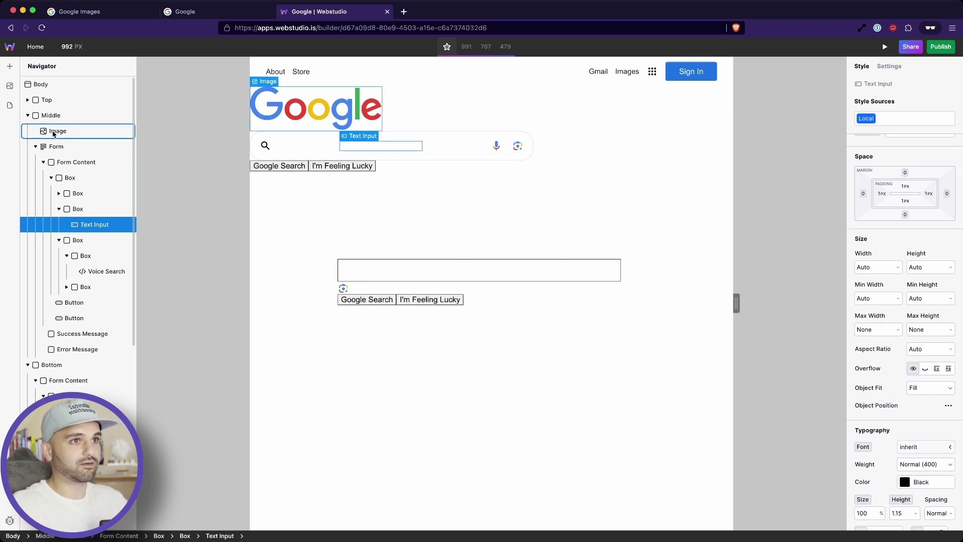
- Make the Box around the Text Input grow to fill the search bar and raise its minimum height
left_click(80, 208)
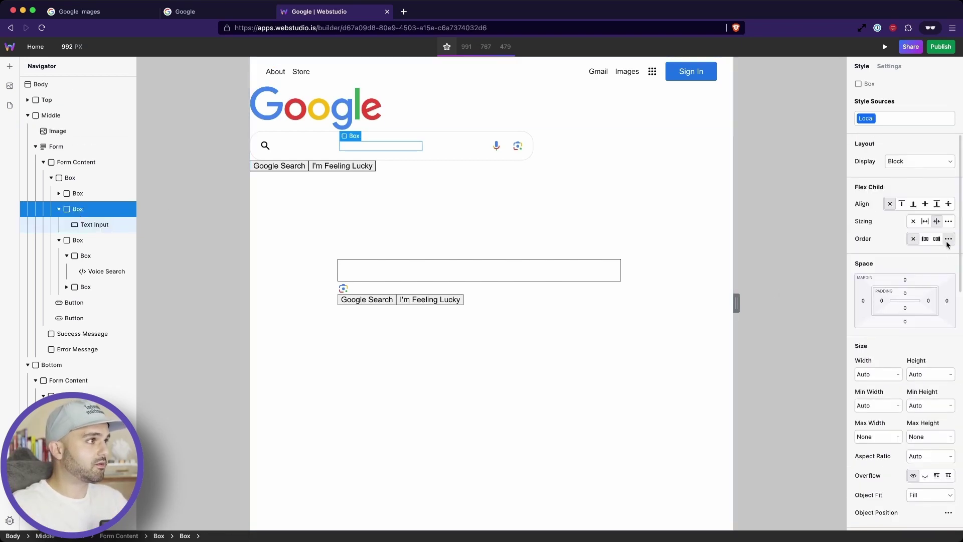
left_click(925, 222)
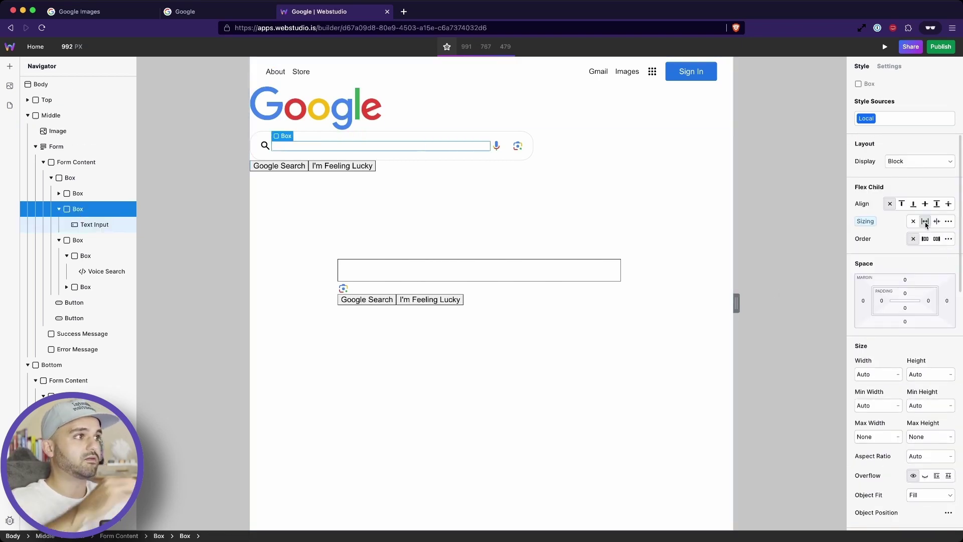
left_click(916, 375)
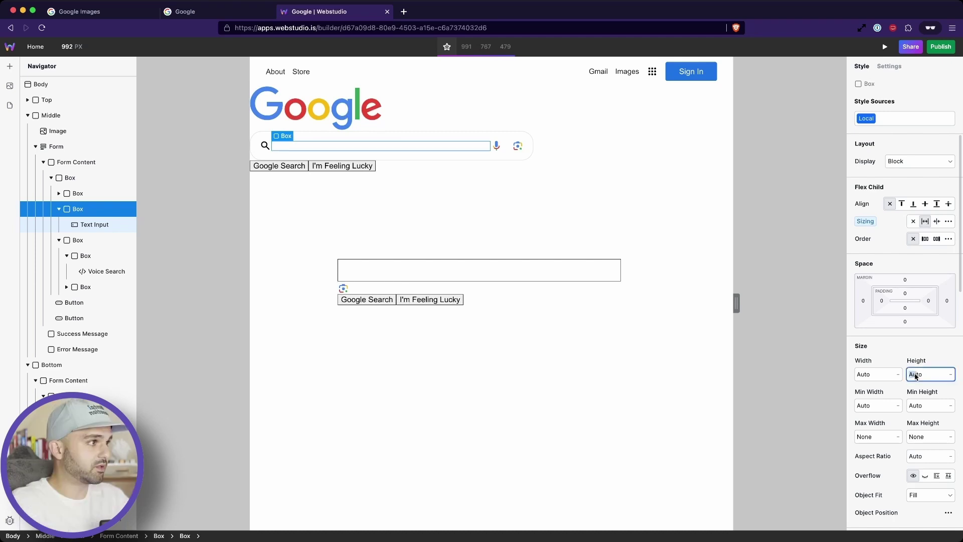
left_click(921, 406)
key("Up")
key("Up")
key("Up")
key("Up")
key("Up")
key("Up")
left_click(688, 201)
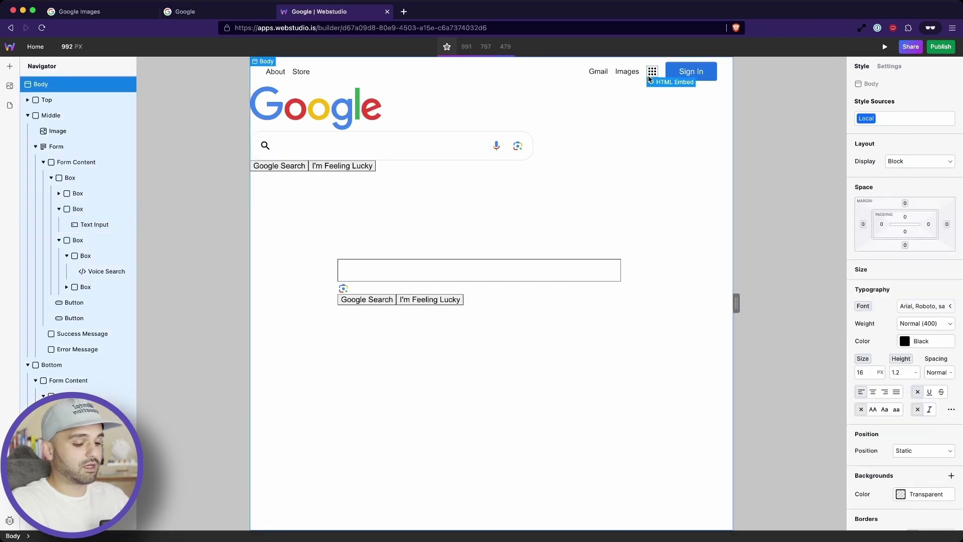
- Preview the page, test focusing the search input, and return to editing
key("super+shift+p")
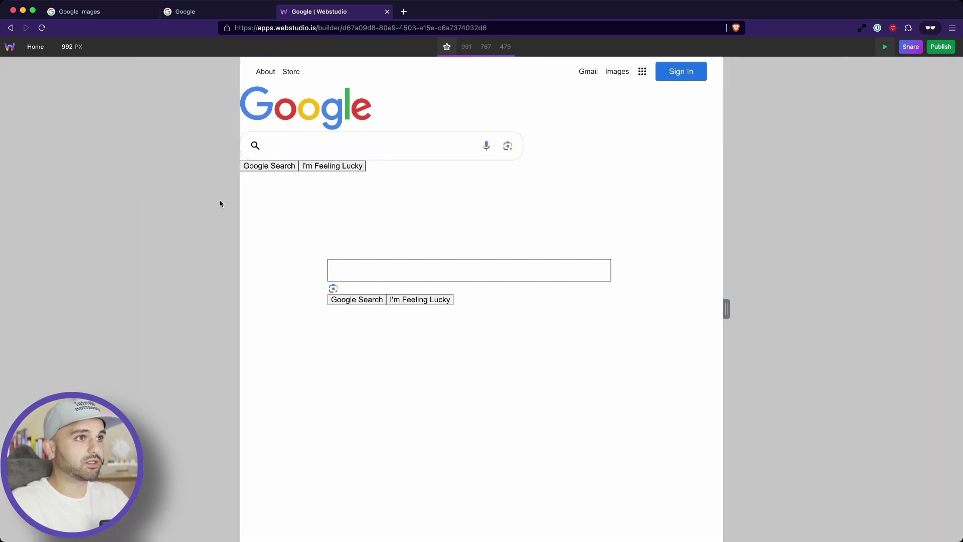
left_click(309, 146)
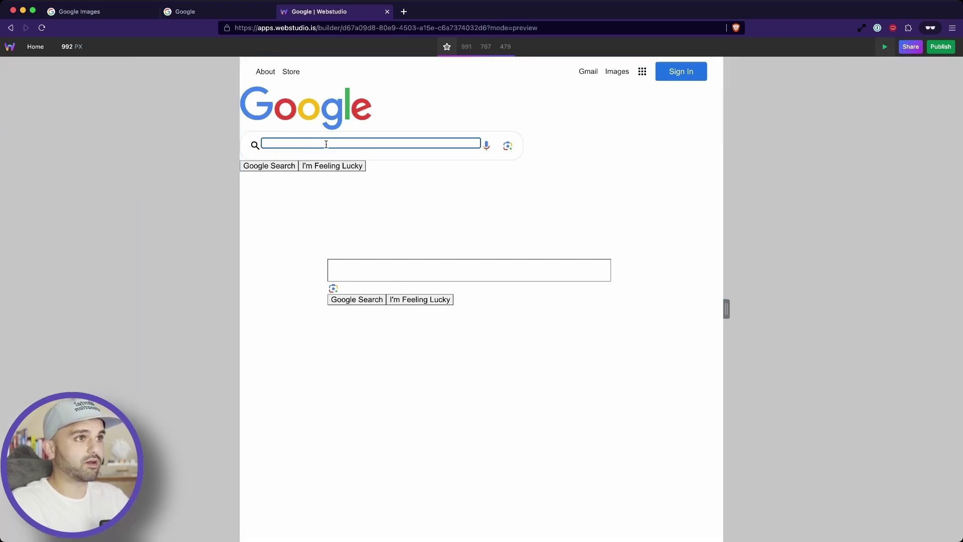
left_click(564, 183)
left_click(406, 144)
left_click(525, 180)
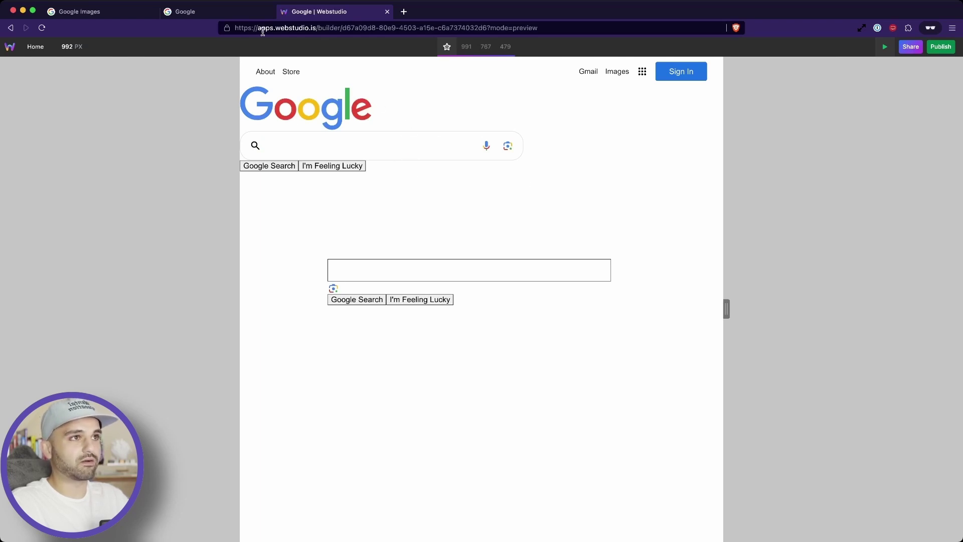
key("super+shift+p")
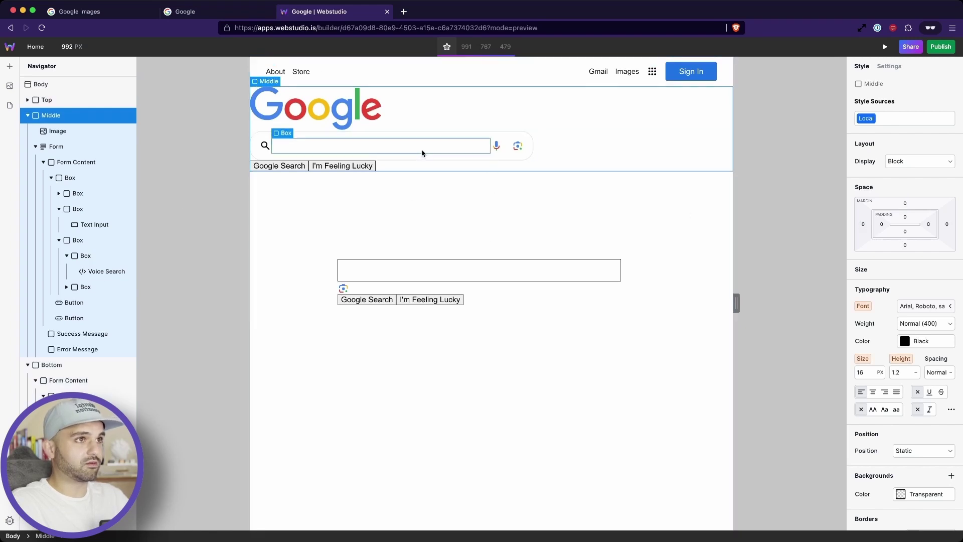
- Lay out the Middle container as a Flex column with centered alignment and centered justification
left_click(924, 161)
left_click(916, 170)
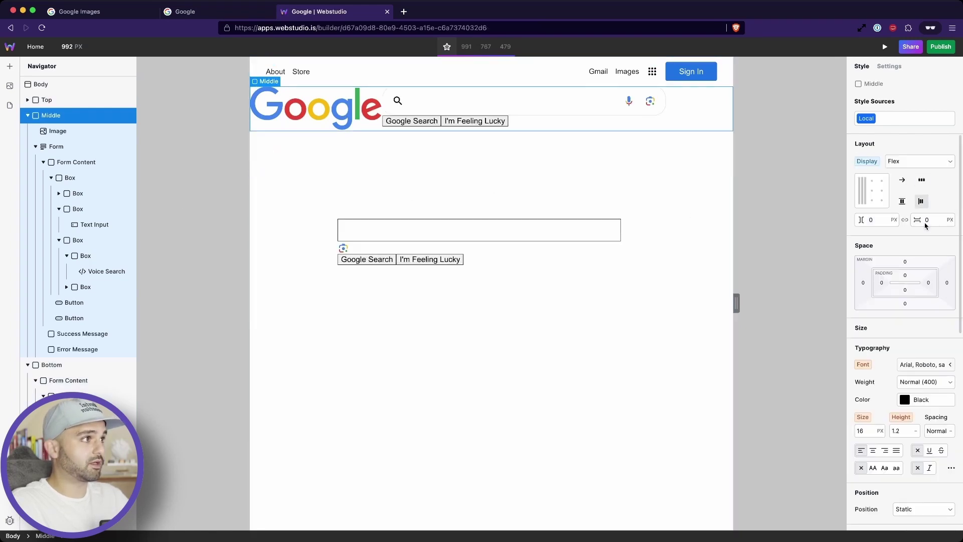
left_click(902, 201)
left_click(903, 255)
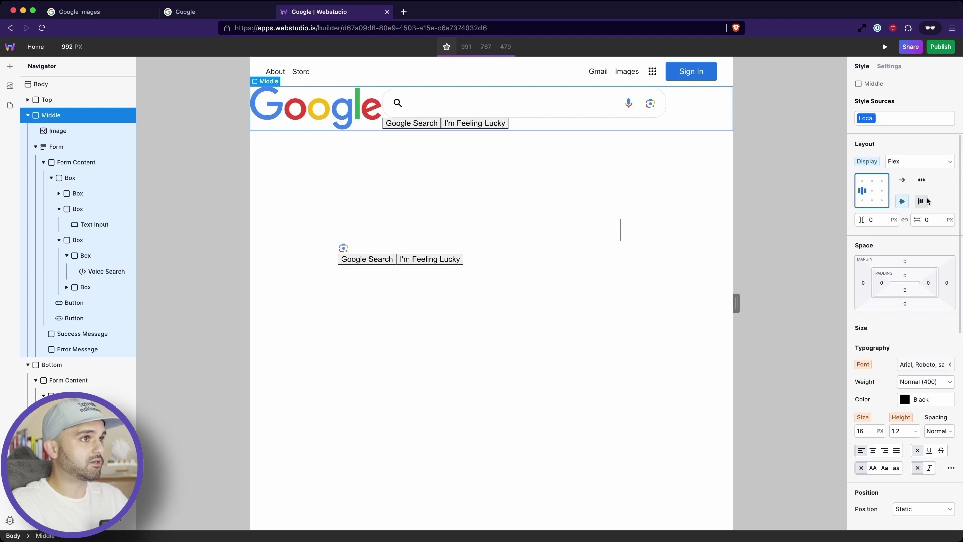
left_click(901, 180)
left_click(921, 201)
left_click(914, 256)
- Create a form-button token on the Google Search button and give it Google's very light grey background
type("form-button")
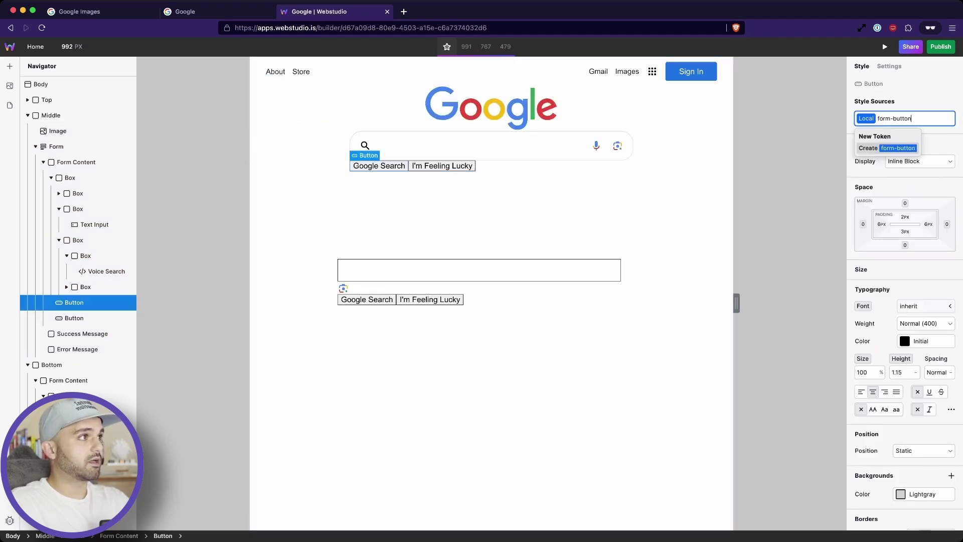
key("Return")
scroll(906, 341, "down", 4)
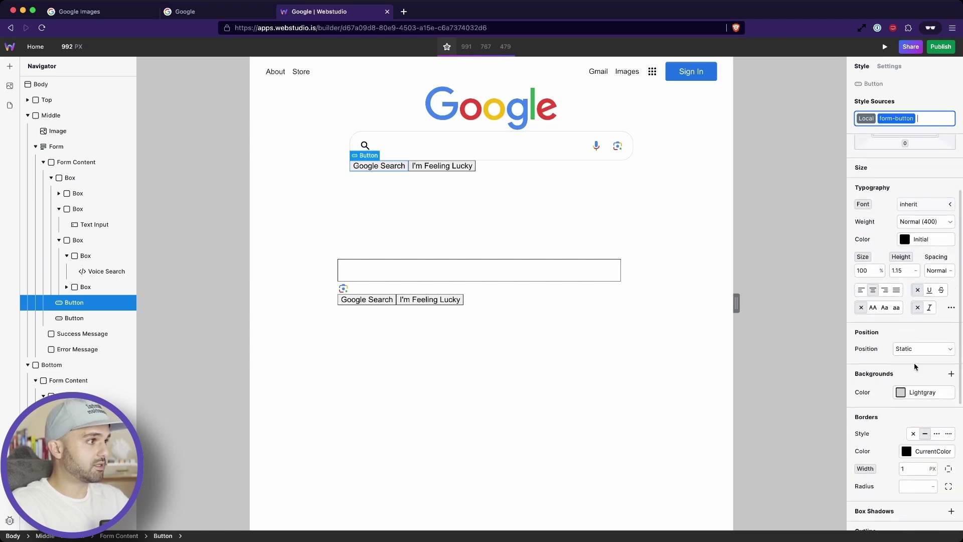
left_click(921, 392)
key("cmd+v")
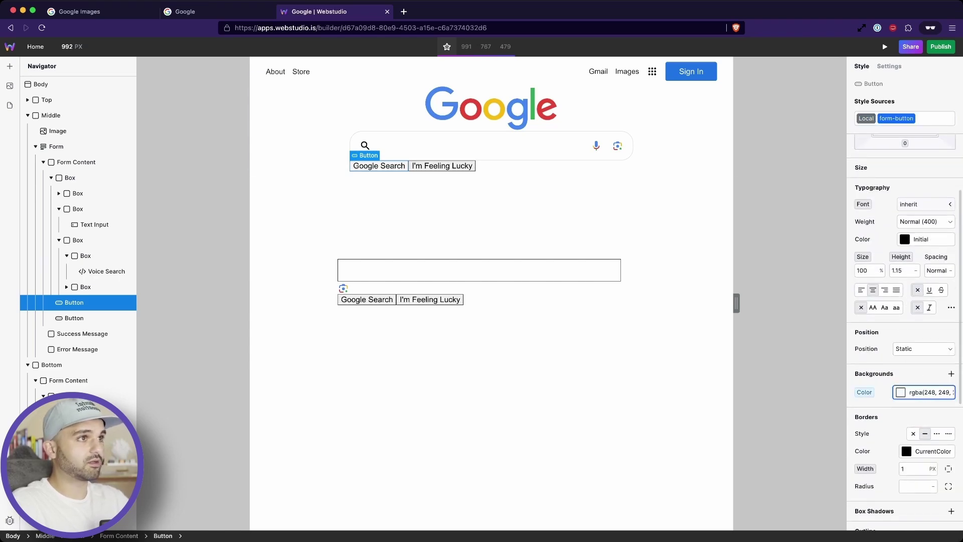
- Give the form-button token dark-grey text, no border and 16 px padding on all sides
left_click(926, 240)
key("cmd+v")
scroll(921, 407, "down", 4)
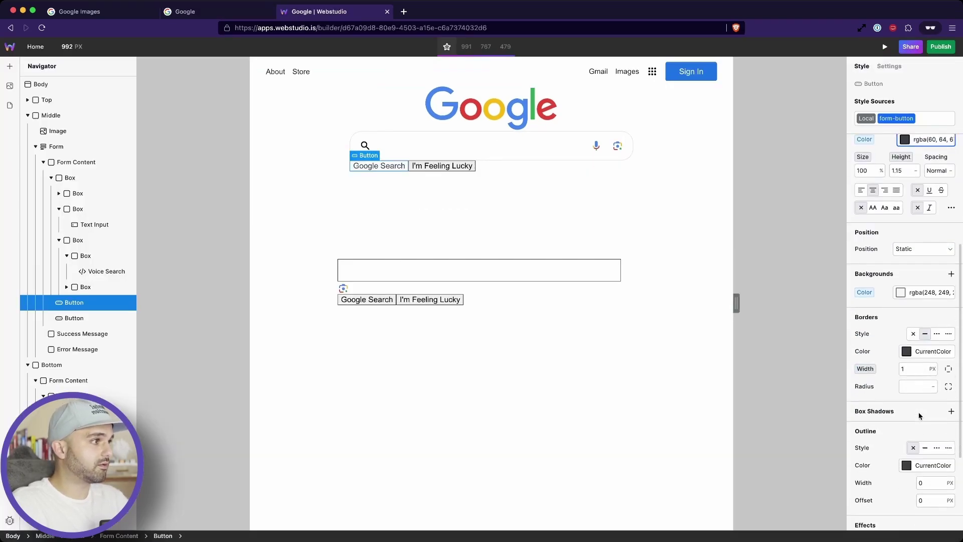
scroll(912, 191, "up", 8)
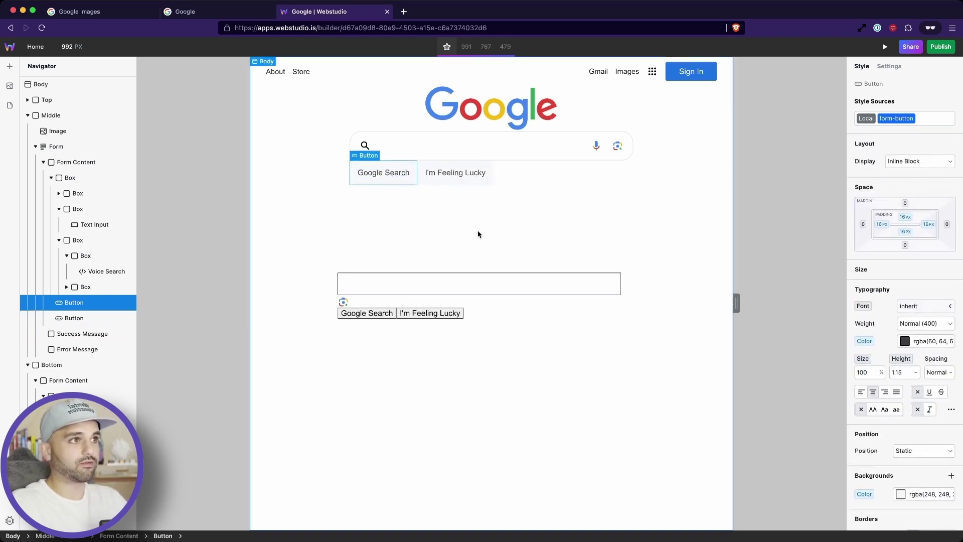
- Lay out the Middle section's Form Content as a Flex column with centered alignment
left_click(537, 172)
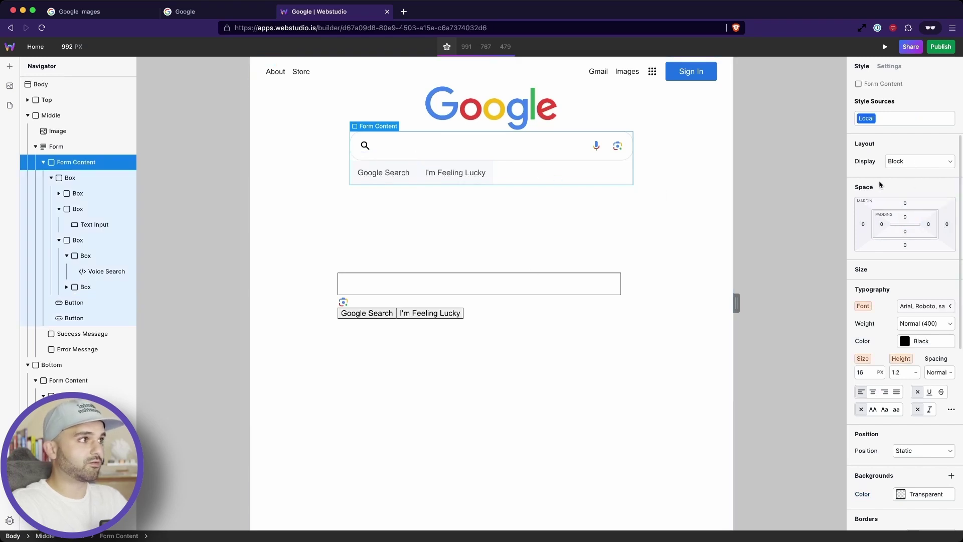
left_click(907, 163)
left_click(910, 173)
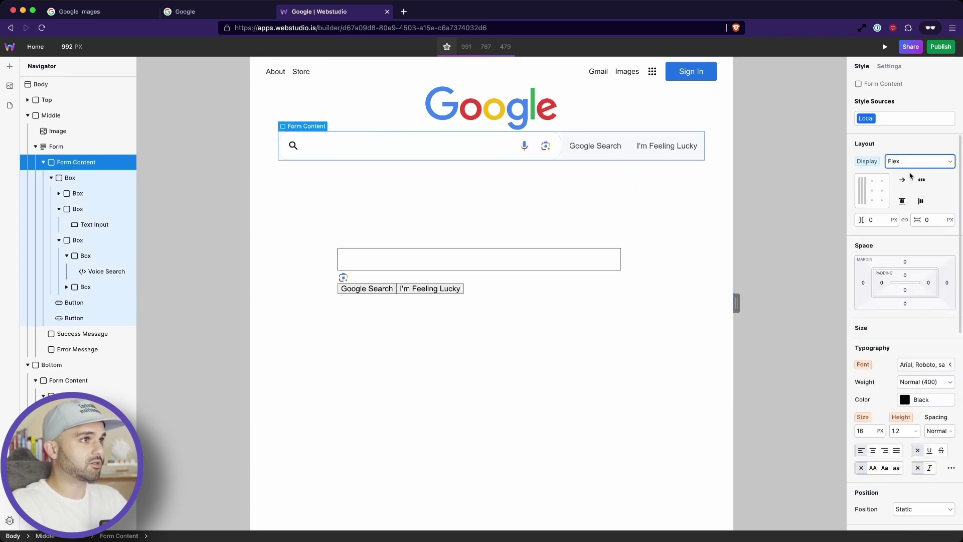
left_click(903, 181)
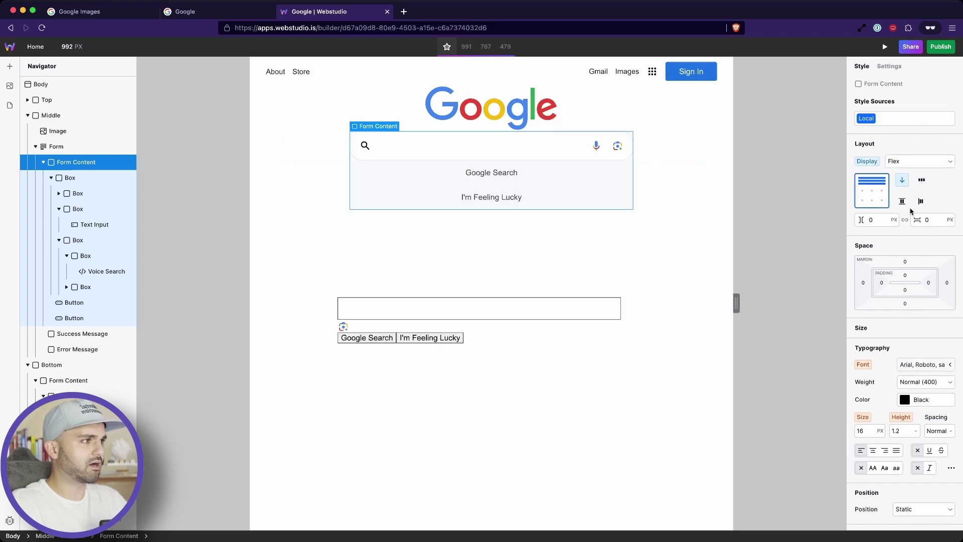
left_click(902, 201)
left_click(906, 257)
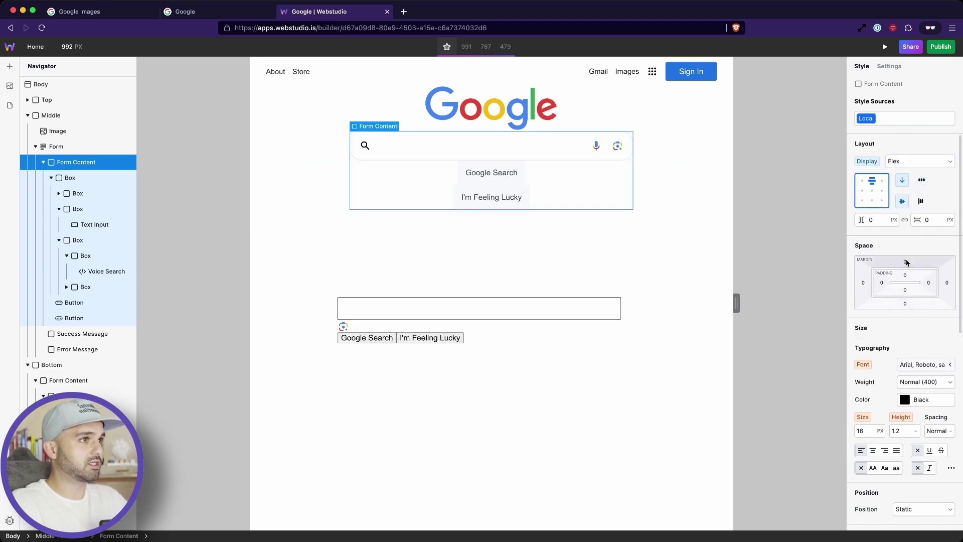
- Delete the leftover Form Content from the Bottom container and check the footer layout on google.com
left_click(509, 350)
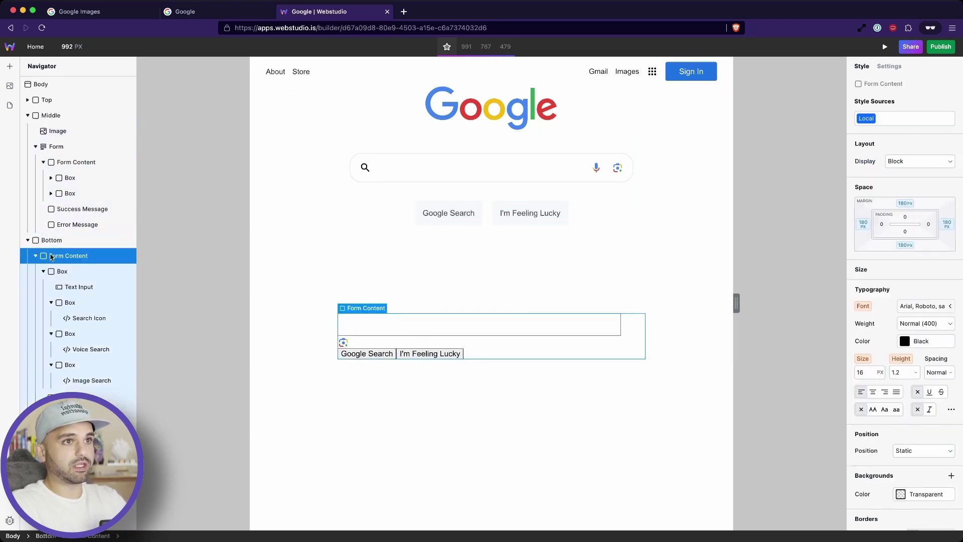
key("Delete")
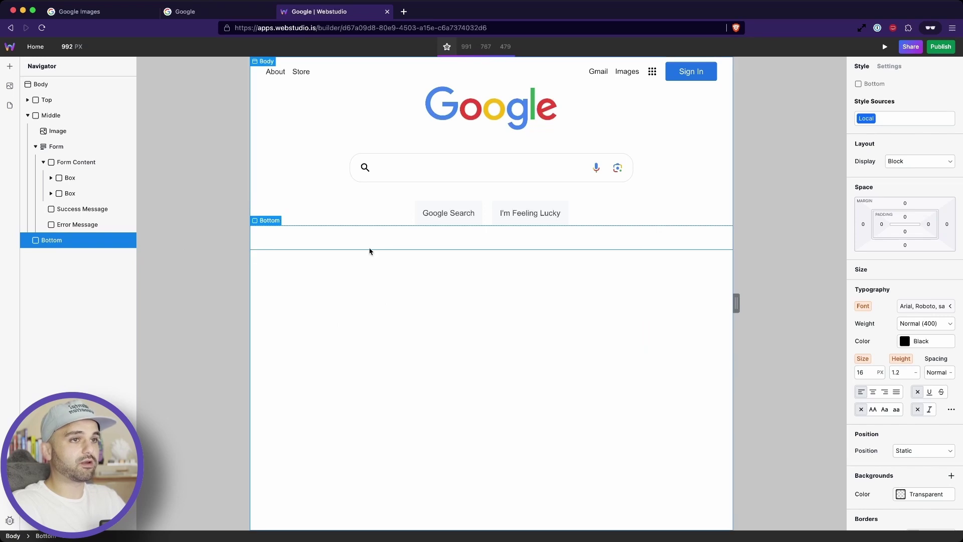
left_click(205, 15)
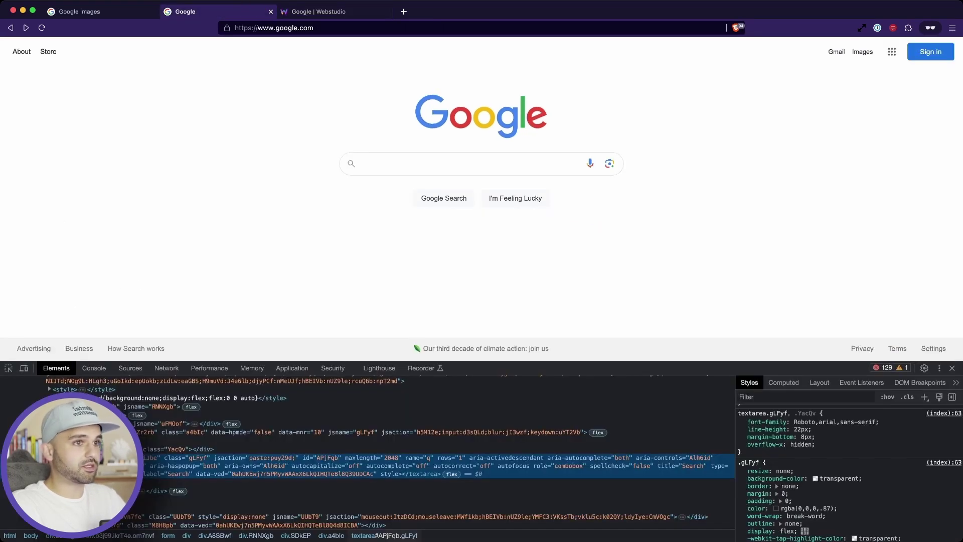
left_click(311, 13)
key("ctrl+shift+Tab")
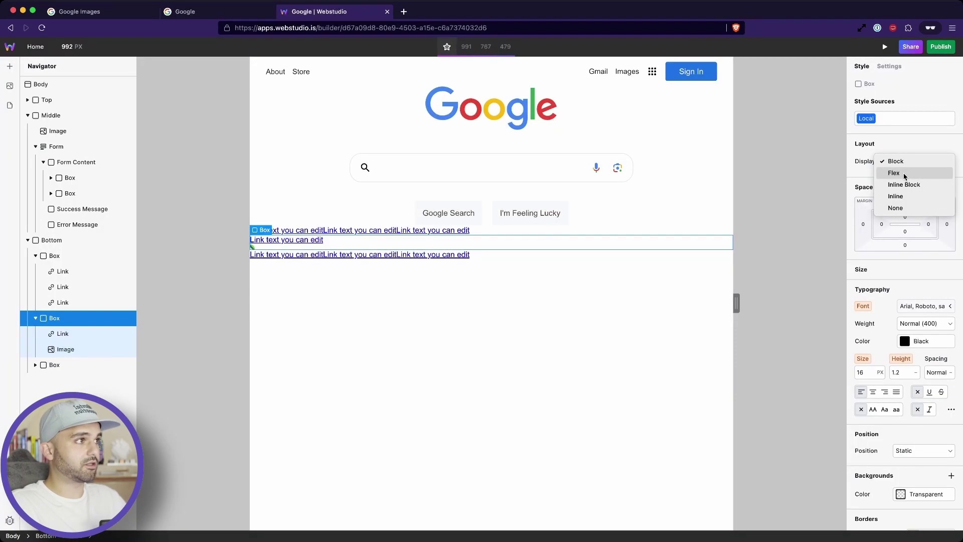
- Set the Bottom container's second Box to Flex, place its leaf image before the link and add a small gap
left_click(905, 174)
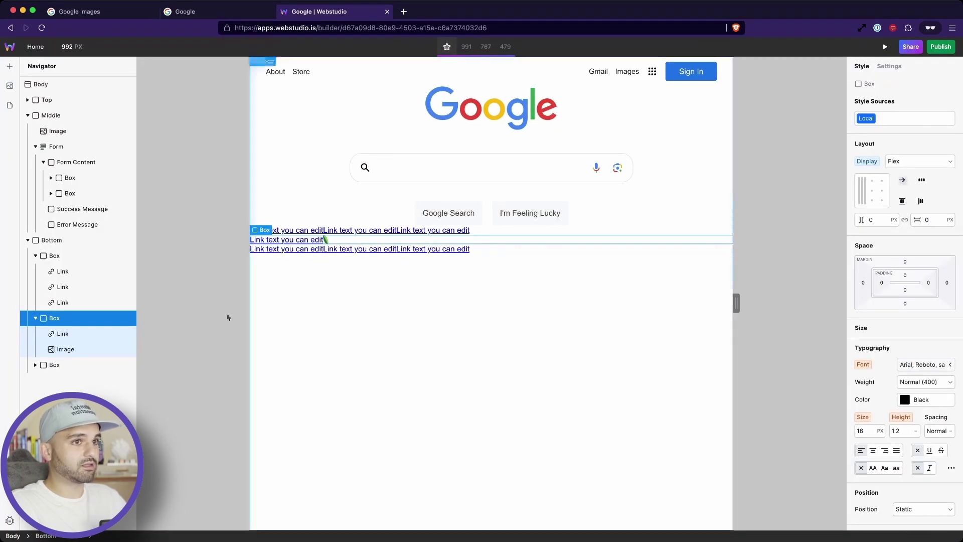
left_click_drag(65, 349, 65, 326)
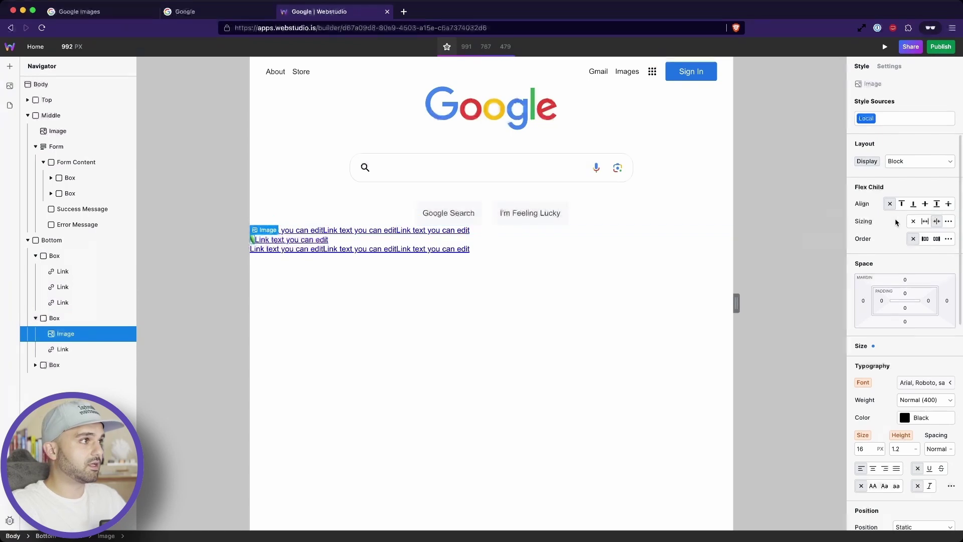
left_click(70, 318)
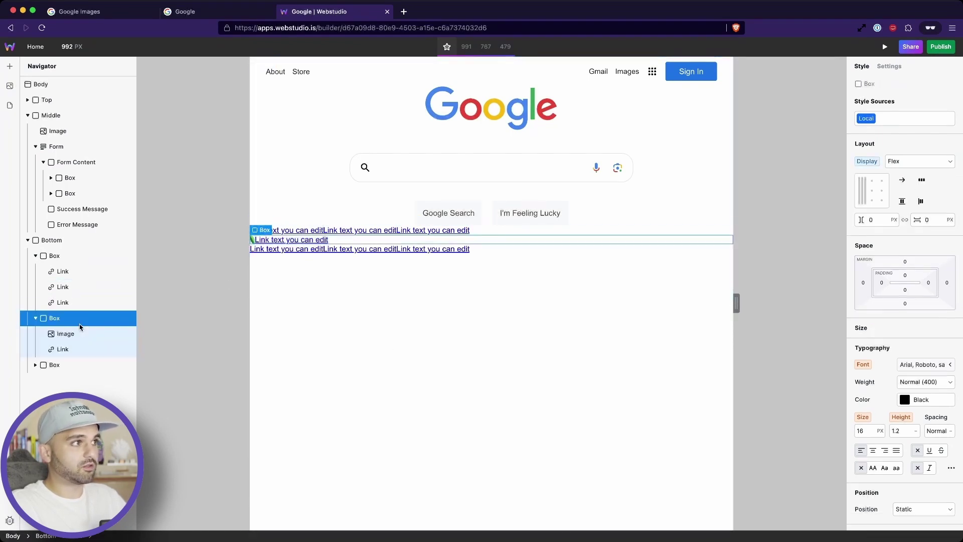
key("Return")
- Lay out the Bottom container as a Flex row with Space-Between justification
left_click(539, 229)
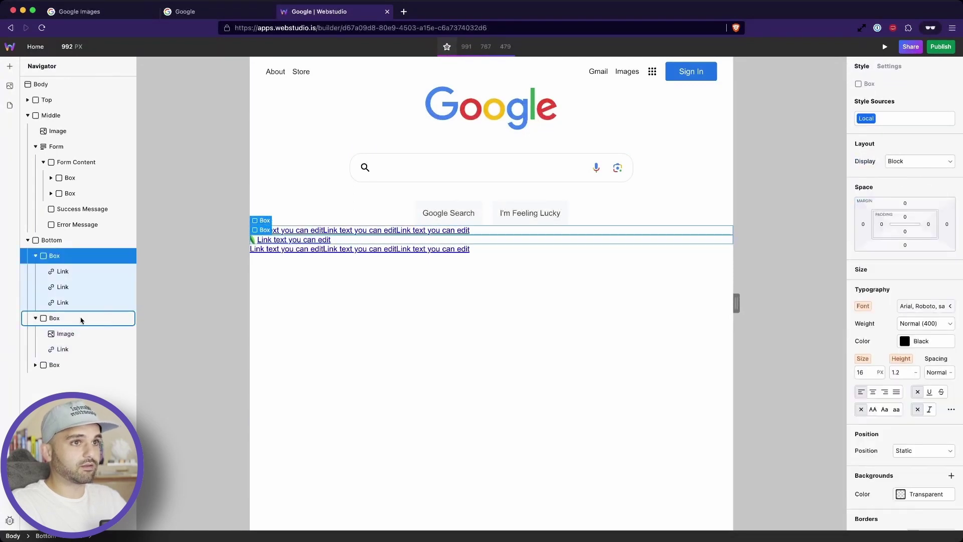
left_click(50, 241)
left_click(906, 161)
left_click(906, 172)
left_click(902, 179)
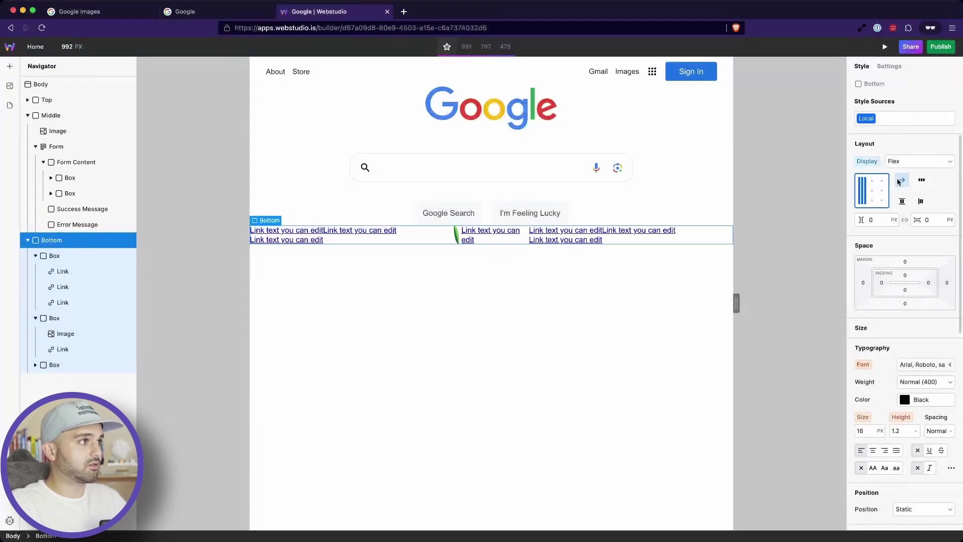
left_click(921, 203)
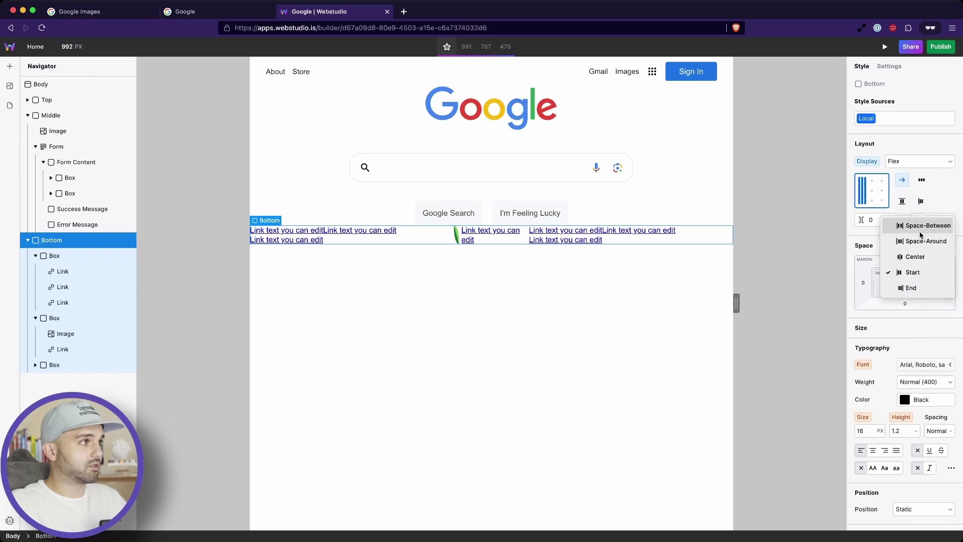
left_click(920, 232)
- Label the footer links as on google.com and create a footer-link-wrapper token on the first footer Box
left_click(217, 12)
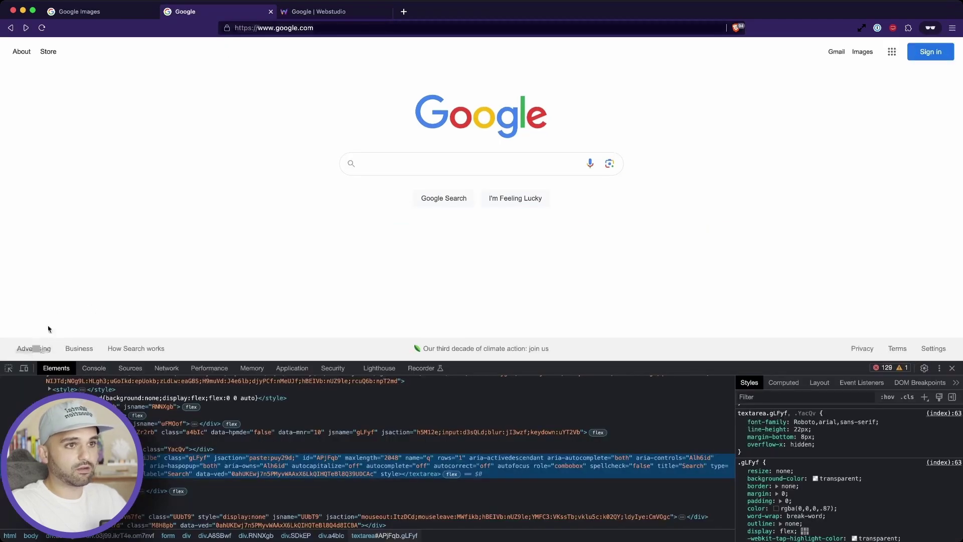
key("ctrl+Tab")
left_click(899, 118)
type("footer-link")
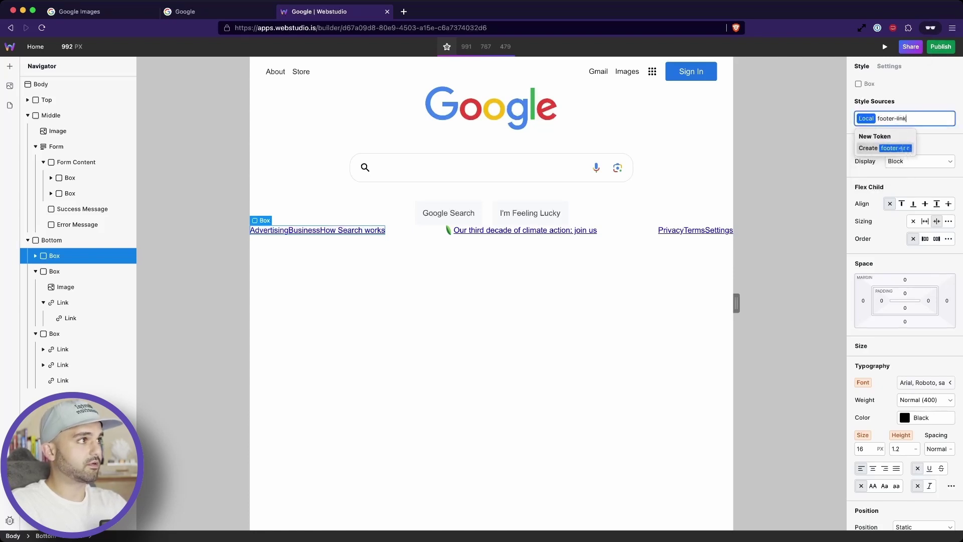
type("-wrapper")
key("Return")
- Set the footer-link-wrapper token's display to Flex with a 5 px row and column gap
left_click(918, 161)
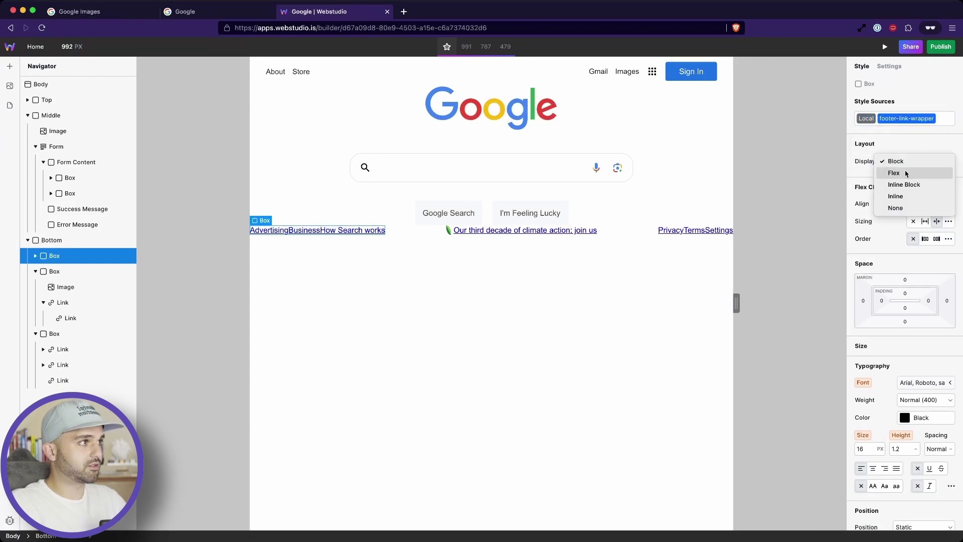
left_click(903, 172)
left_click_drag(863, 221, 868, 225)
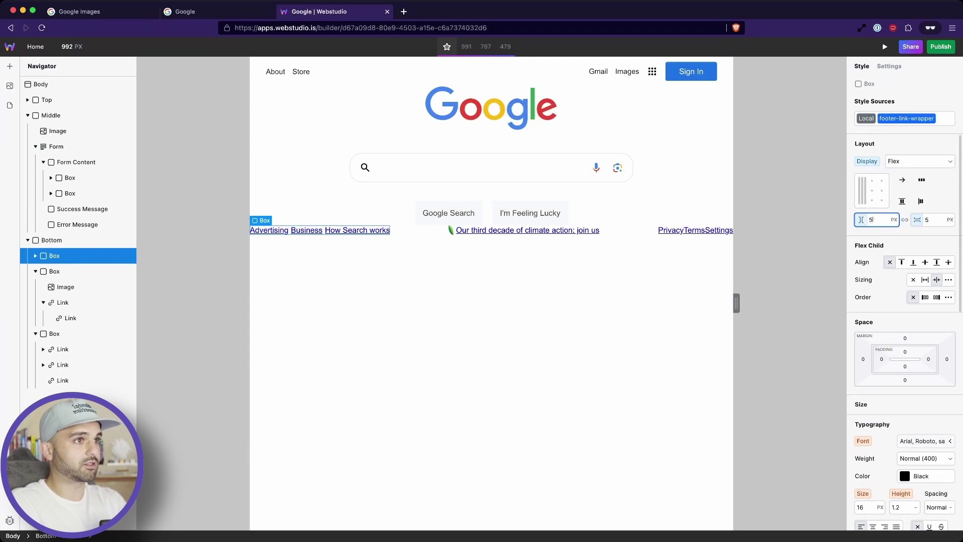
- Set the footer-link-wrapper token's row and column gap to 10 px and apply the token to the third footer Box
key("Up")
key("Up")
key("Up")
key("Up")
key("Up")
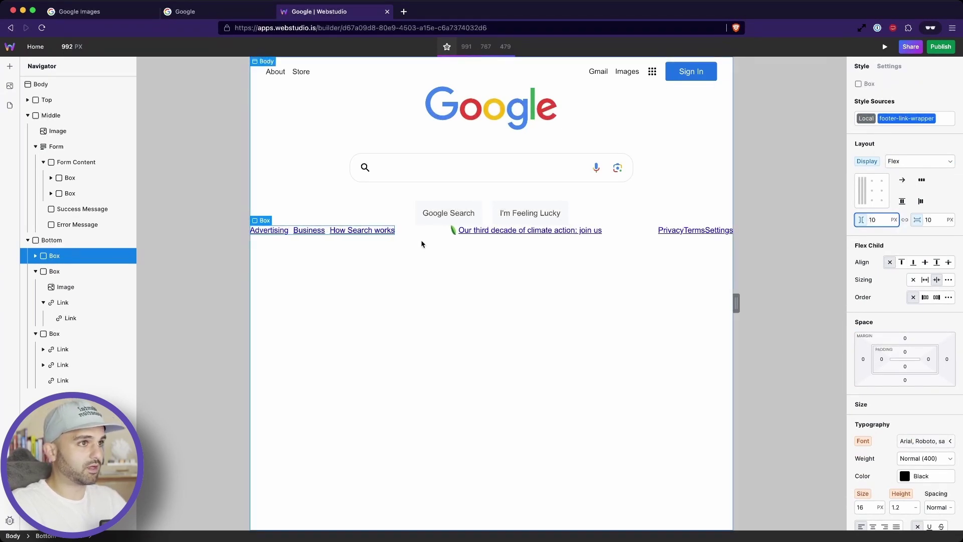
left_click(694, 230)
left_click(86, 334)
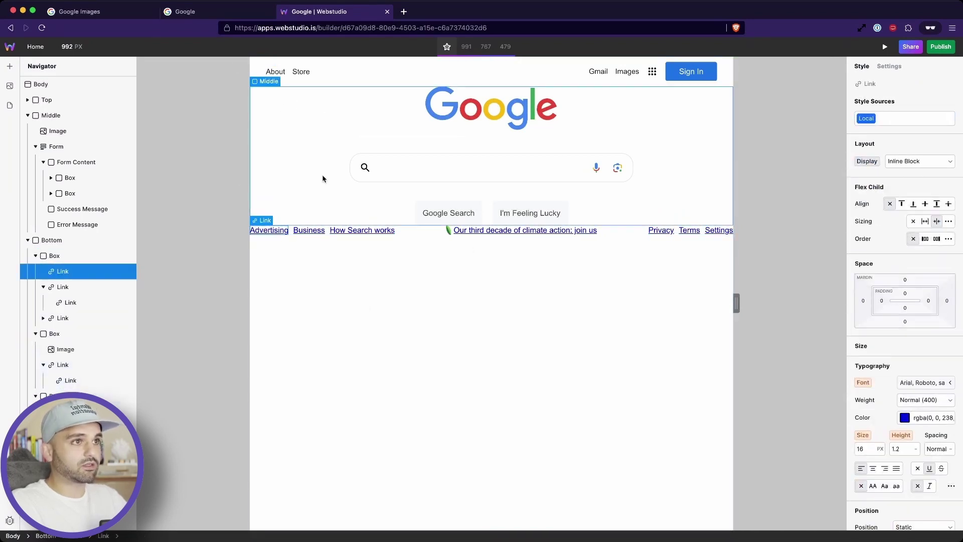
- Create a footer-link token on the Advertising link with a light grey text color and no text decoration, modelled on the About link
left_click(271, 74)
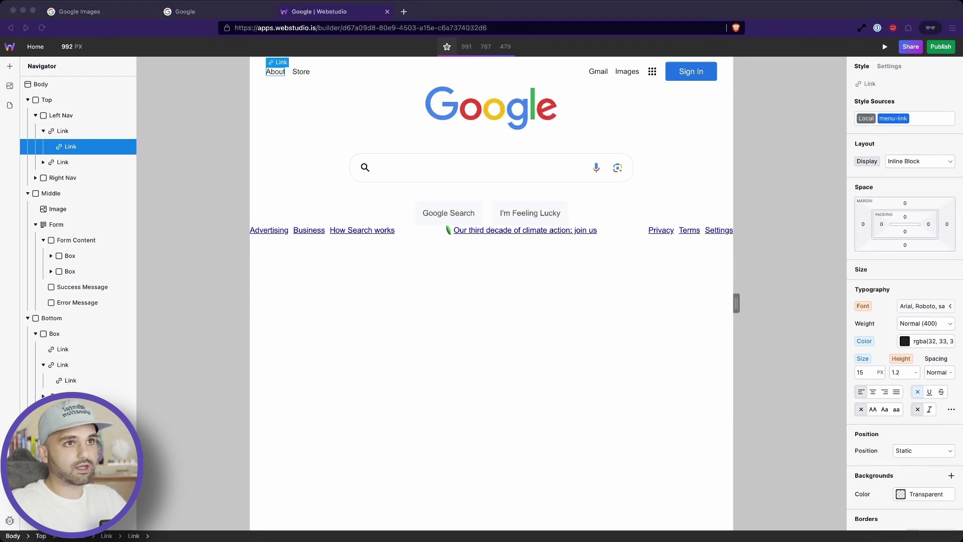
left_click(269, 231)
left_click(906, 123)
type("footer-link")
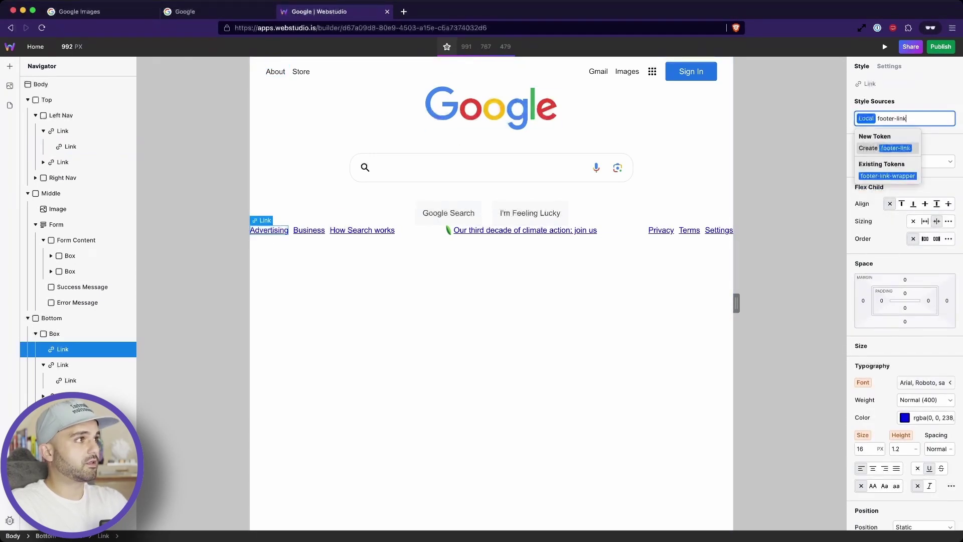
key("Return")
scroll(923, 253, "down", 3)
triple_click(923, 254)
key("super+v")
left_click(918, 305)
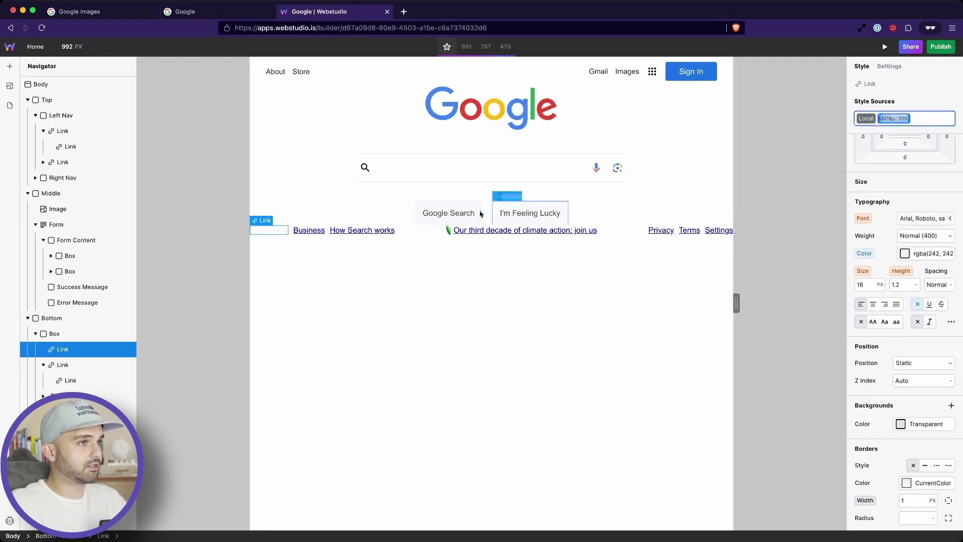
- Apply the footer-link token to the remaining footer links
left_click(310, 230)
left_click(903, 122)
left_click(887, 152)
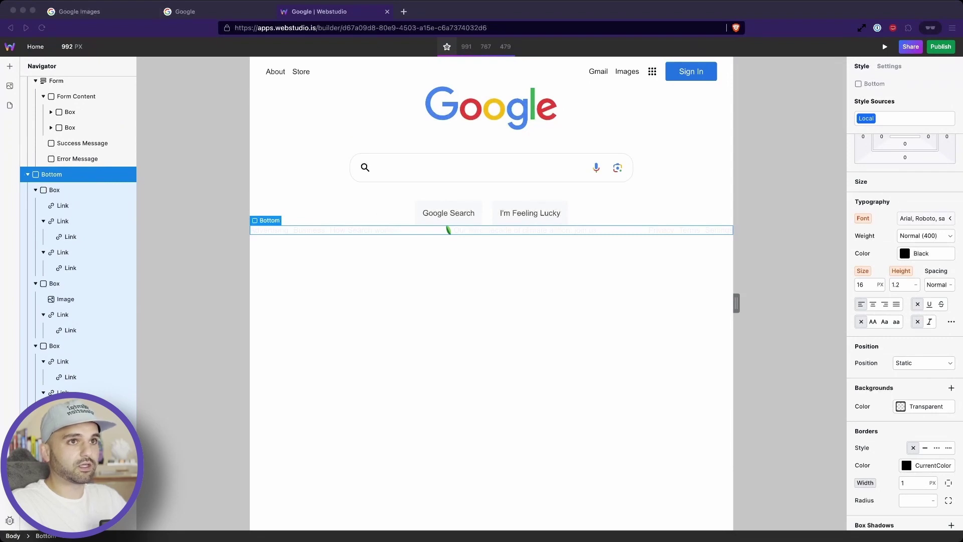
left_click(550, 239)
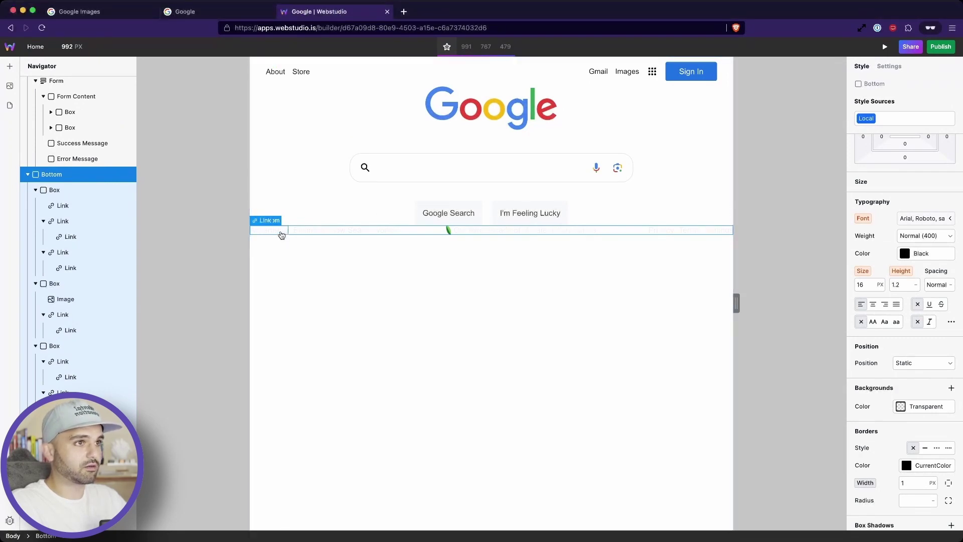
- Set the footer-link token's text color to #70757a via the Advertising link
left_click(281, 233)
scroll(918, 251, "down", 1)
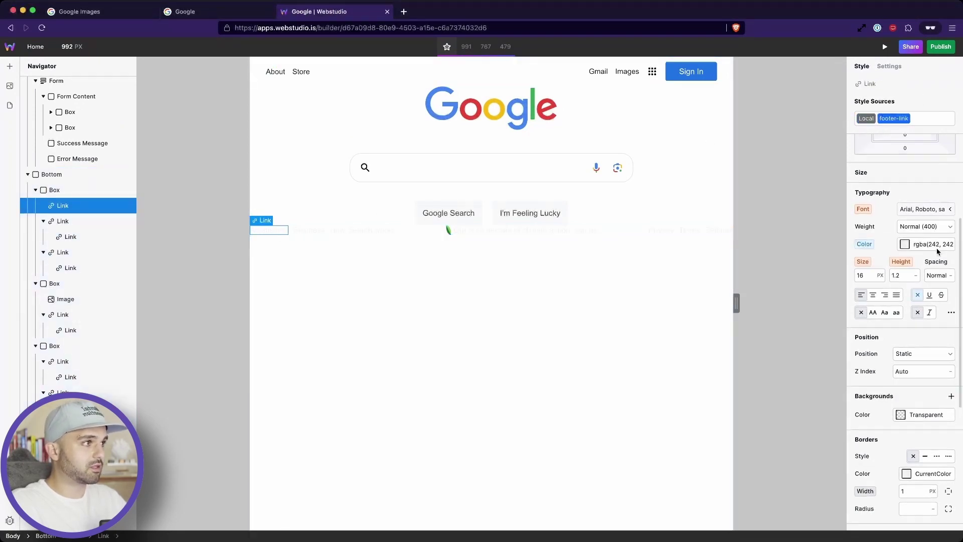
left_click(938, 252)
key("super+v")
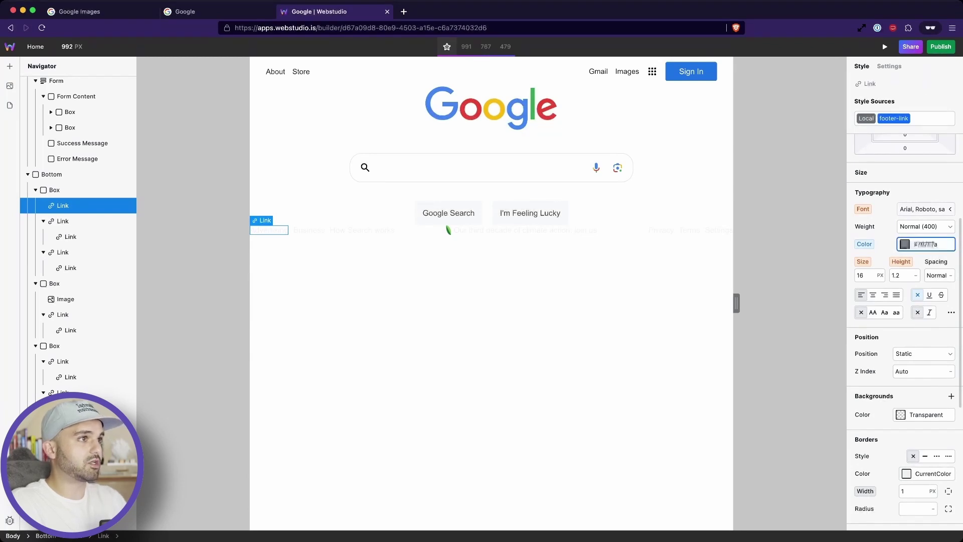
key("Return")
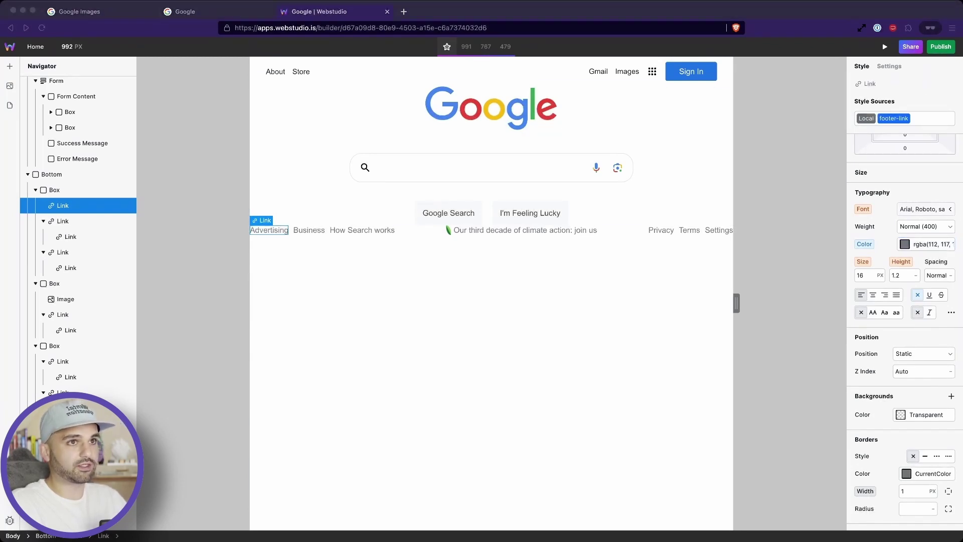
left_click(428, 257)
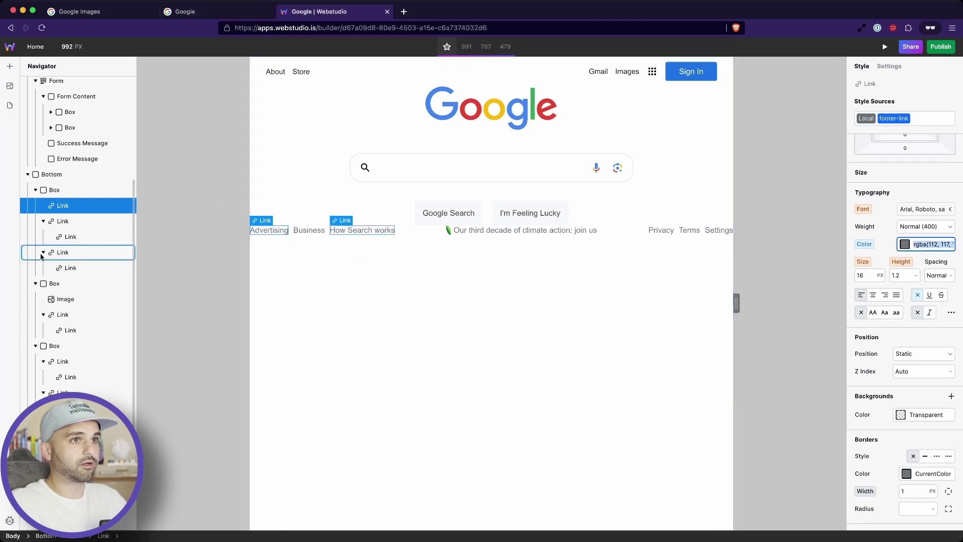
- Give the Bottom container the copied light grey background color and 16 px padding on all sides
left_click(35, 172)
scroll(920, 322, "down", 1)
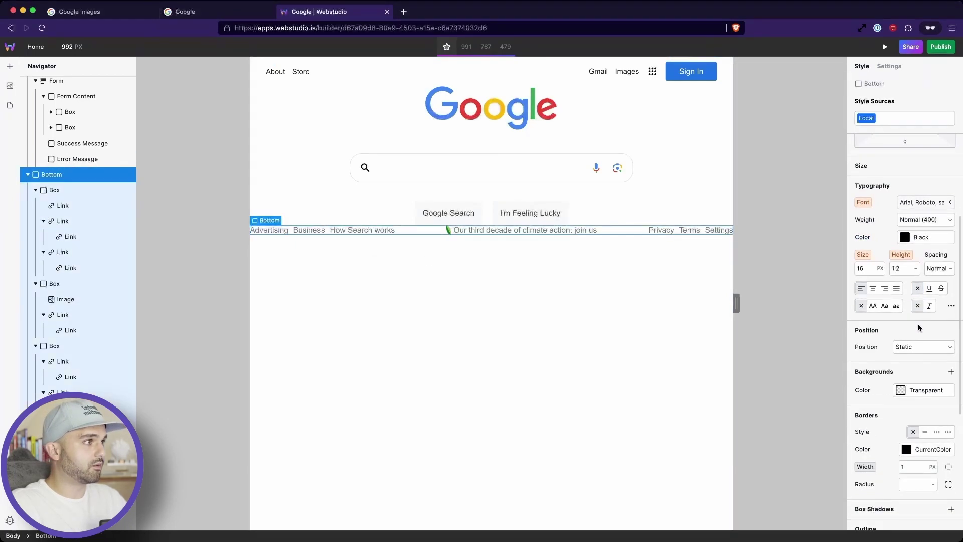
scroll(928, 277, "down", 3)
left_click(925, 255)
key("super+v")
key("Return")
scroll(919, 160, "up", 10)
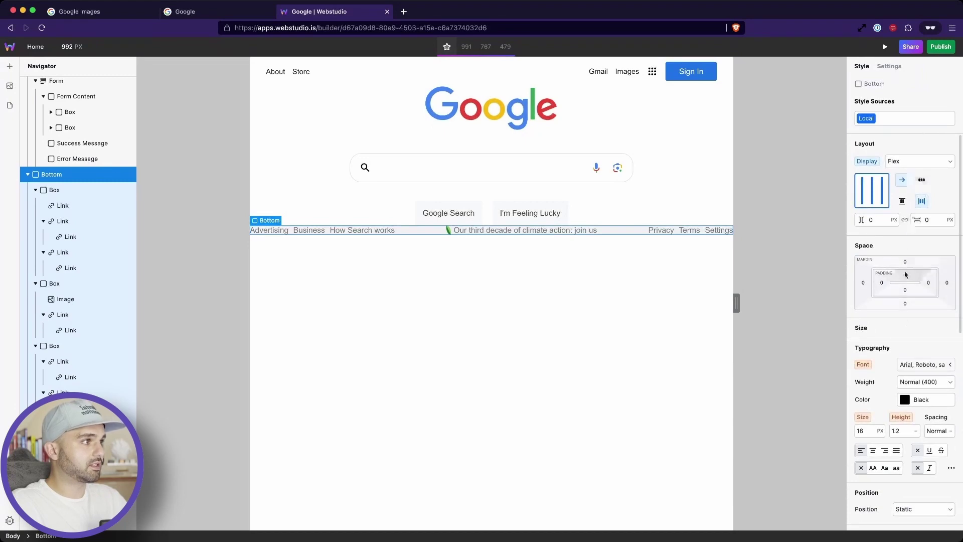
left_click_drag(905, 275, 905, 266, "shift")
- Check the footer text on google.com and set the footer-link token's font size to 14 px
left_click(174, 11)
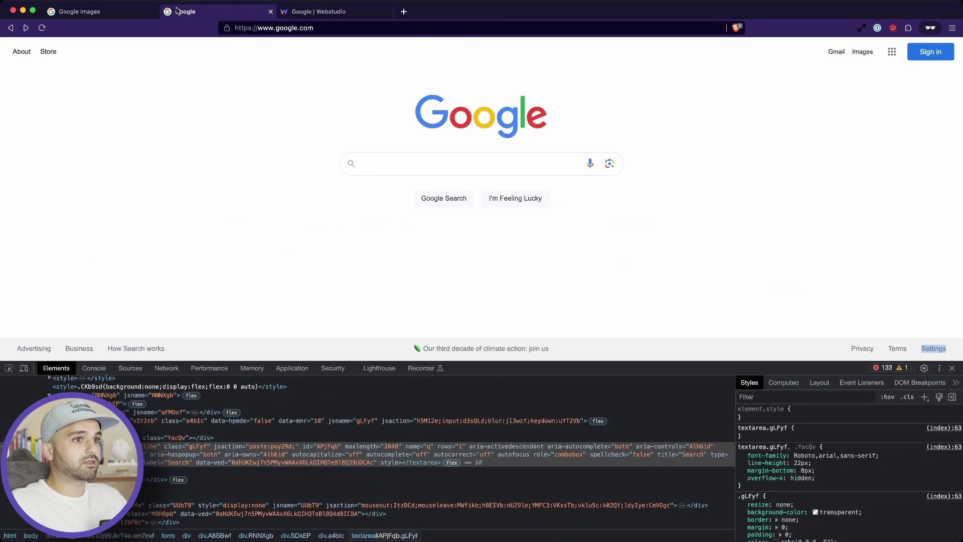
left_click(332, 11)
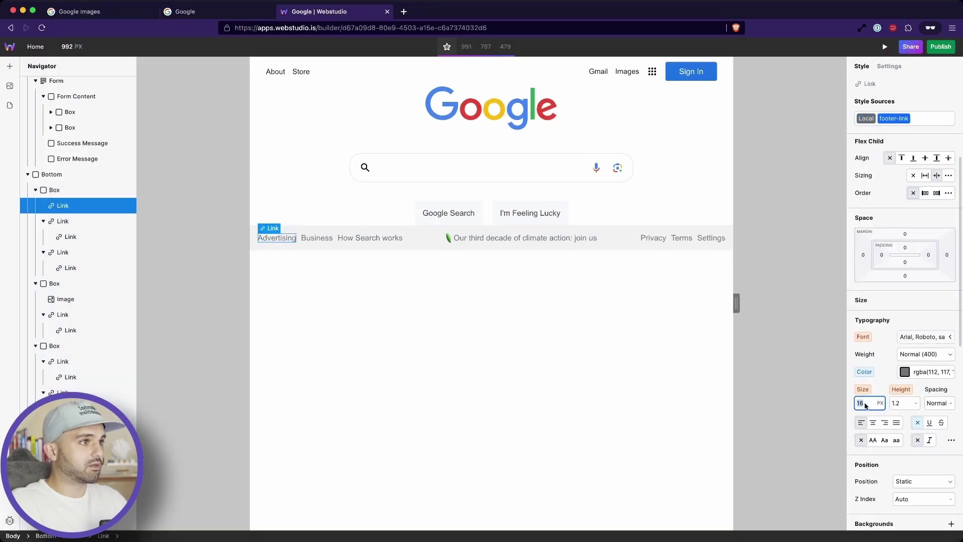
key("Down")
key("Up")
key("Down")
key("Down")
- Set the Body's display to Flex with a column direction
left_click(617, 281)
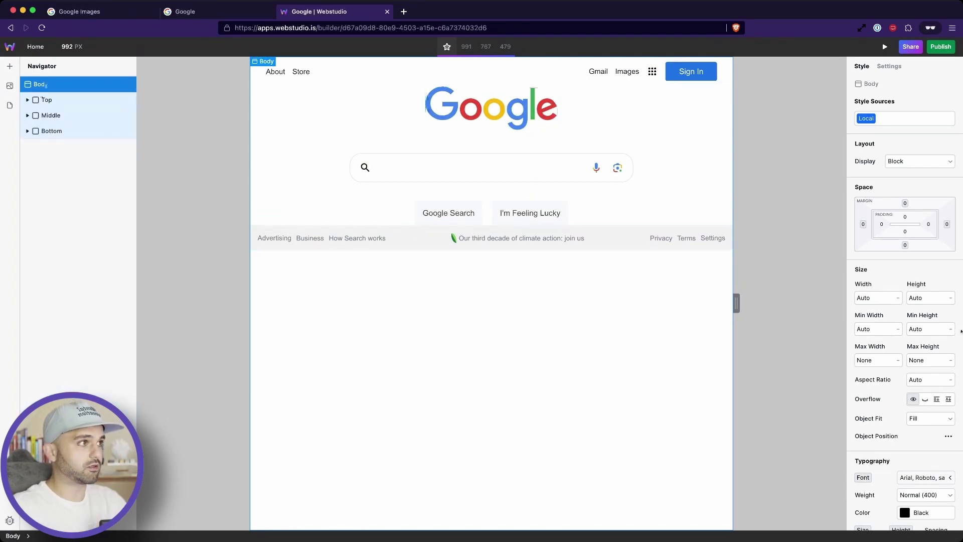
left_click(918, 161)
left_click(907, 171)
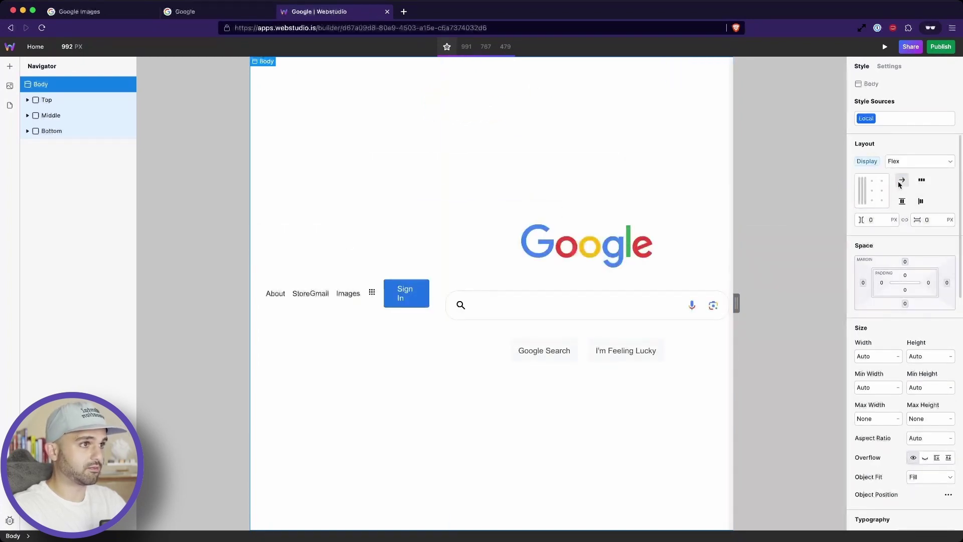
left_click(902, 180)
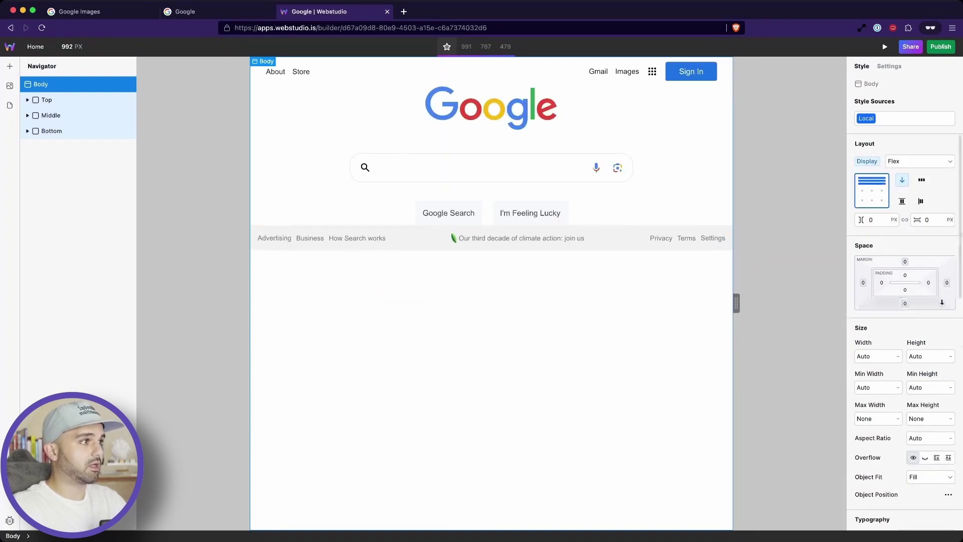
- Try to push the footer down with a 100 VH minimum height and Space-Between justification on the Body
left_click(927, 388)
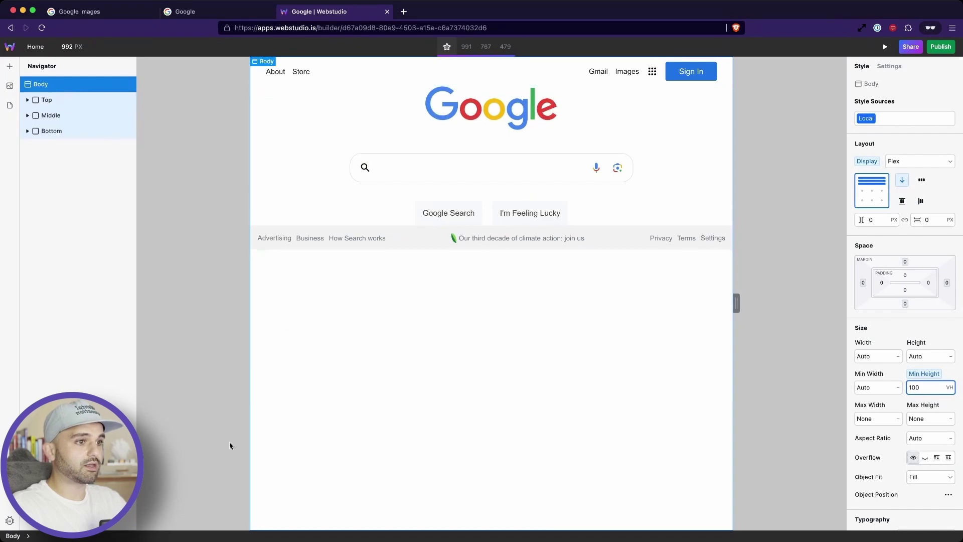
left_click(613, 227)
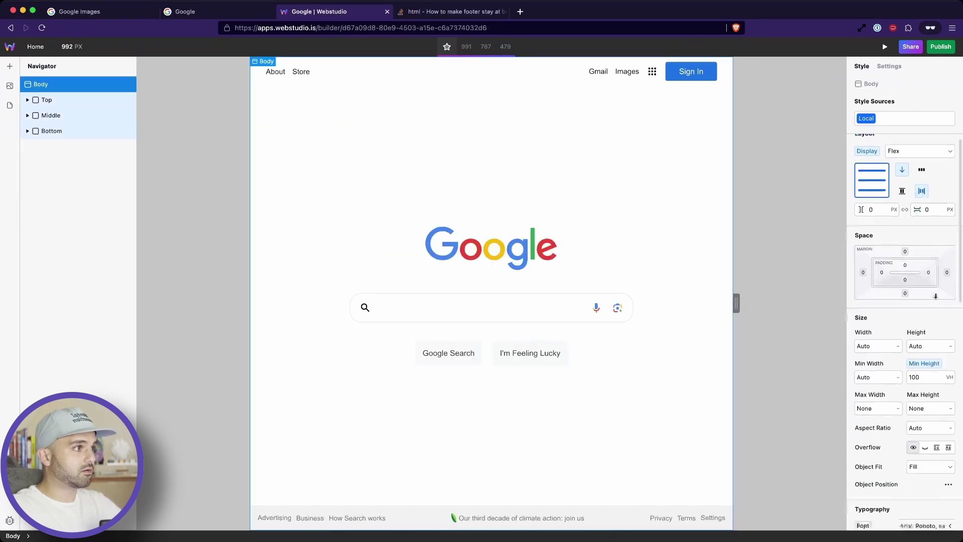
scroll(936, 296, "down", 1)
- Consult the Stack Overflow answer on flexbox footers and set the Body's height to 100% in Webstudio
left_click(408, 12)
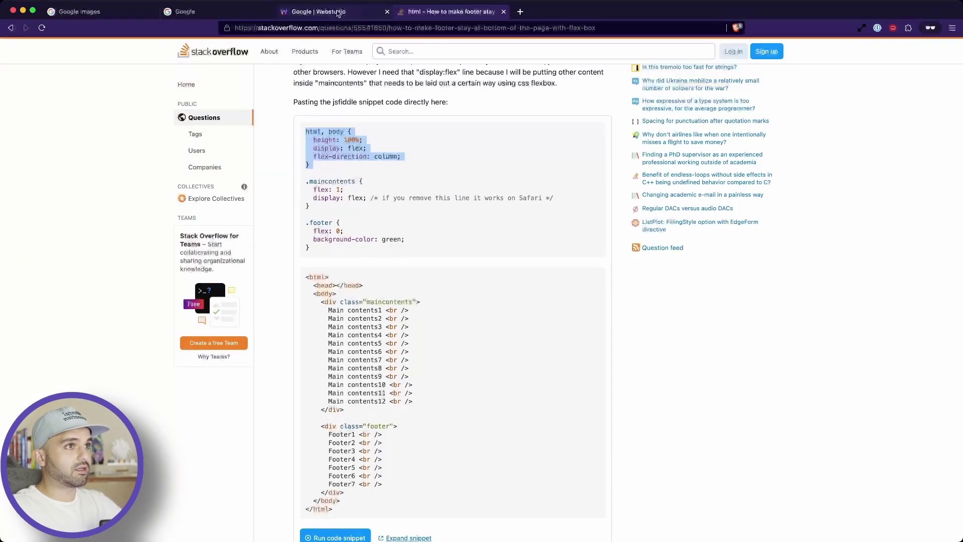
left_click(336, 13)
left_click(921, 340)
type("100")
type("%")
key("Return")
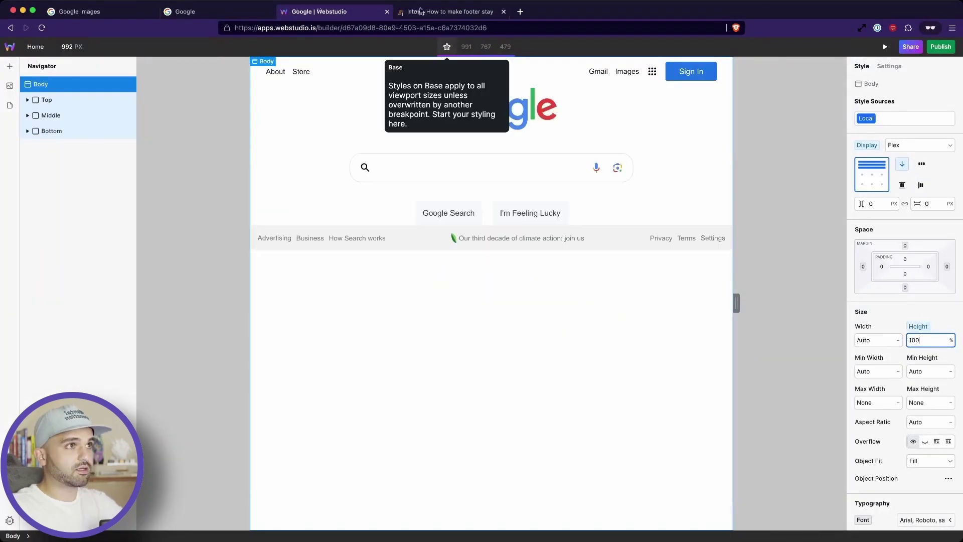
- Add a Box at the start of the Body, move Top and Middle into it and rename it Main
left_click(427, 12)
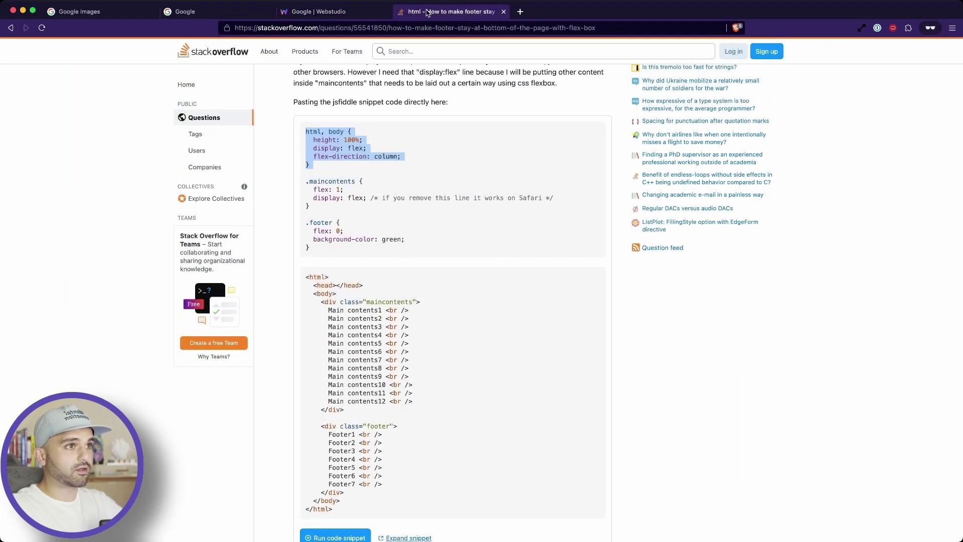
left_click(336, 13)
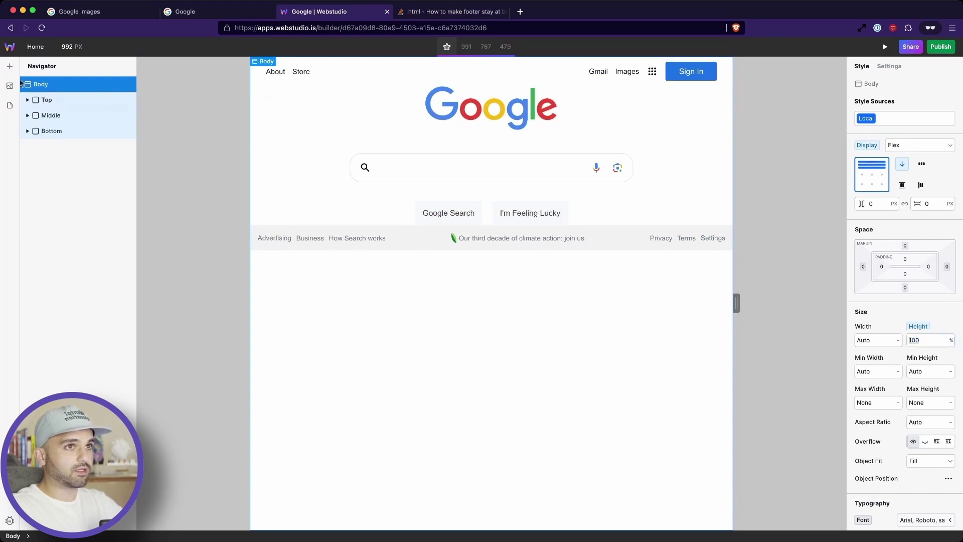
left_click(9, 66)
left_click(44, 112)
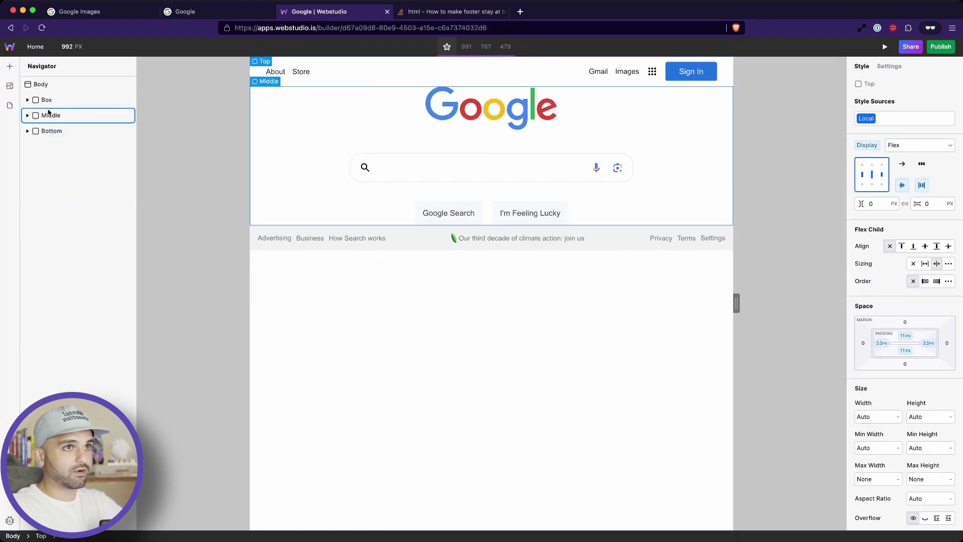
left_click_drag(48, 111, 45, 102)
double_click(46, 102)
type("Main")
key("Return")
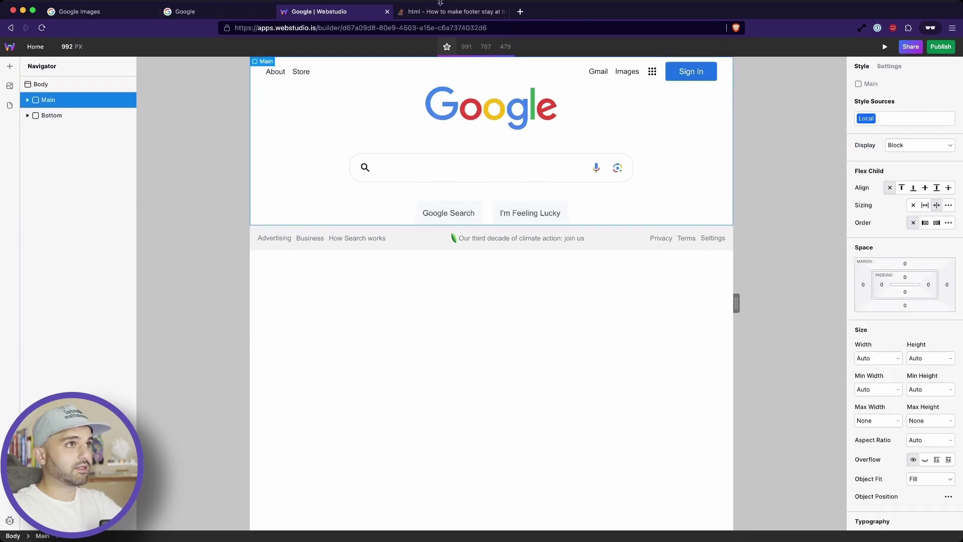
- Following the Stack Overflow example, set Main's flex child sizing to grow into the available space above the footer
left_click(437, 10)
left_click(333, 10)
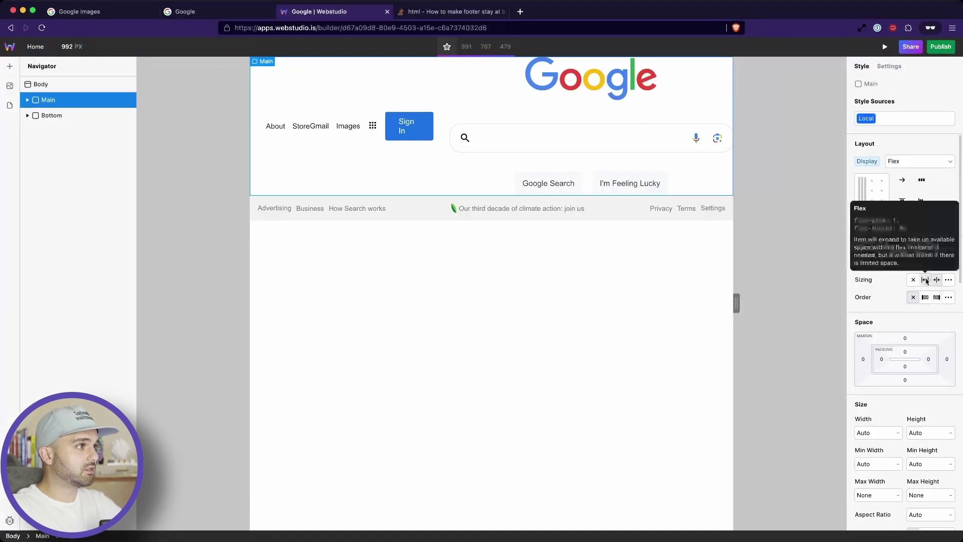
left_click(925, 280)
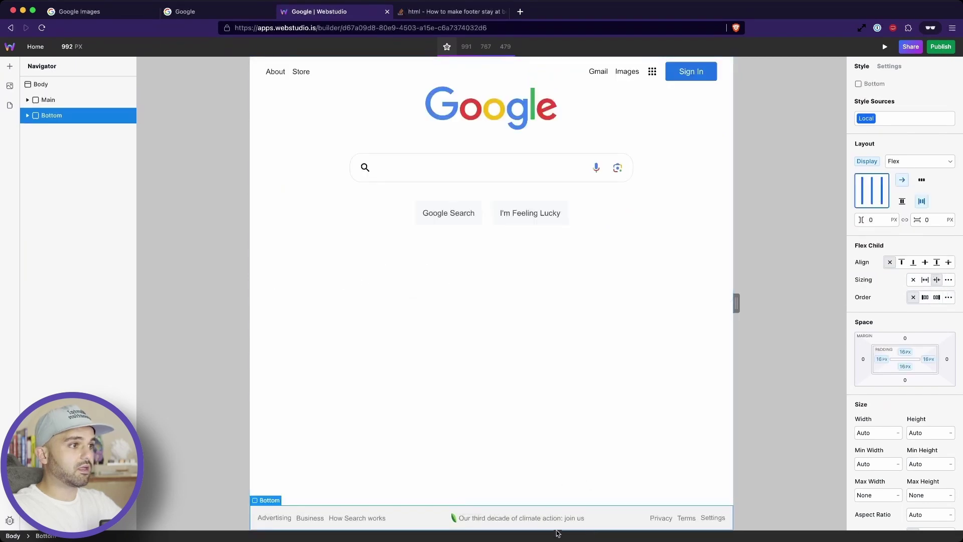
- Add space above the Middle container's logo, using google.com's layout styles as reference
left_click(283, 123)
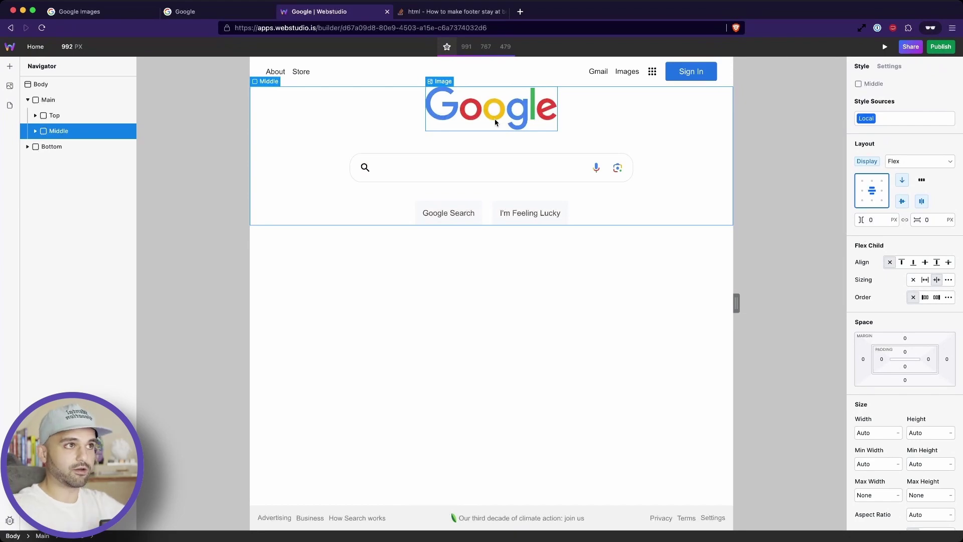
left_click(906, 338)
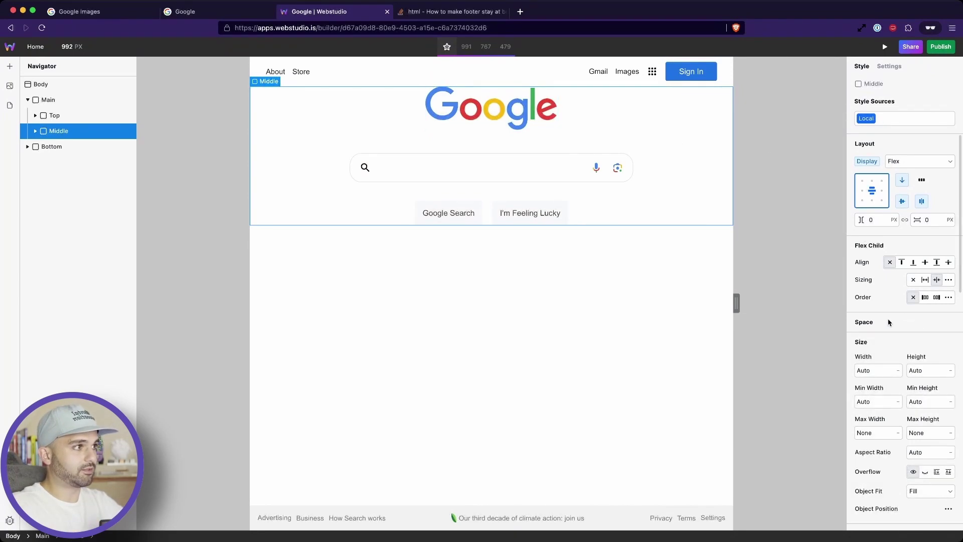
key("ctrl+shift+Tab")
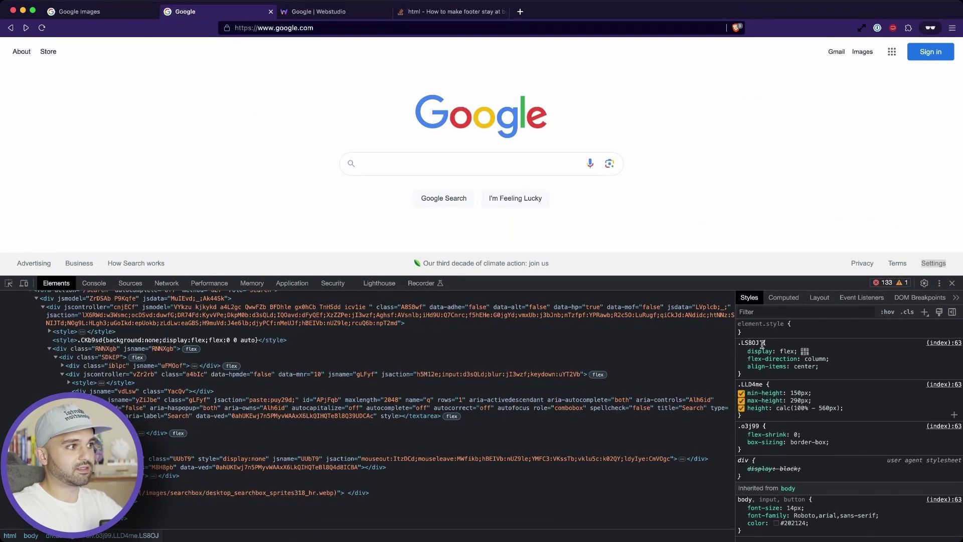
key("ctrl+Tab")
- Preview the page and widen the canvas to 1608 px
key("super+shift+p")
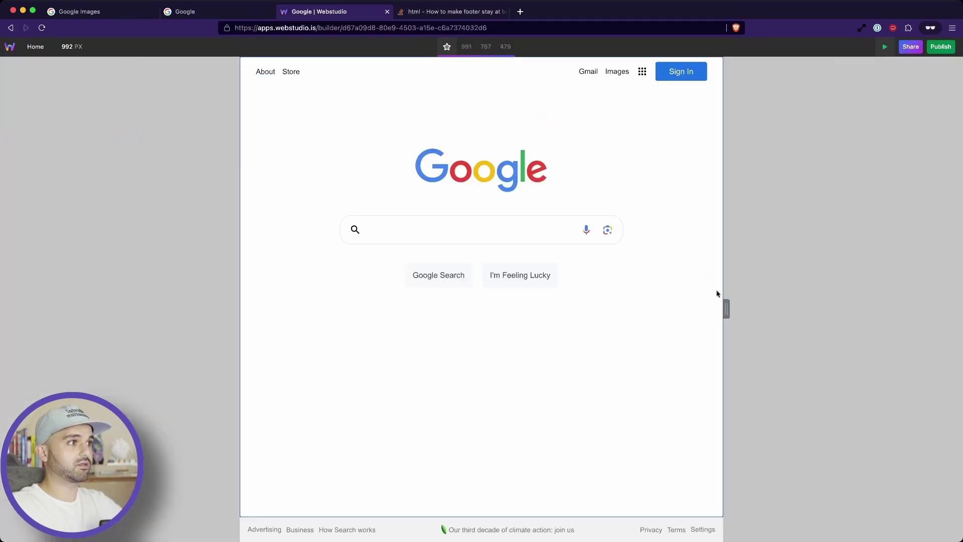
left_click_drag(726, 303, 876, 314)
key("super+shift+p")
- Center the contents of the footer's second Box and justify the third Box's links to the End
left_click(35, 164)
left_click(35, 194)
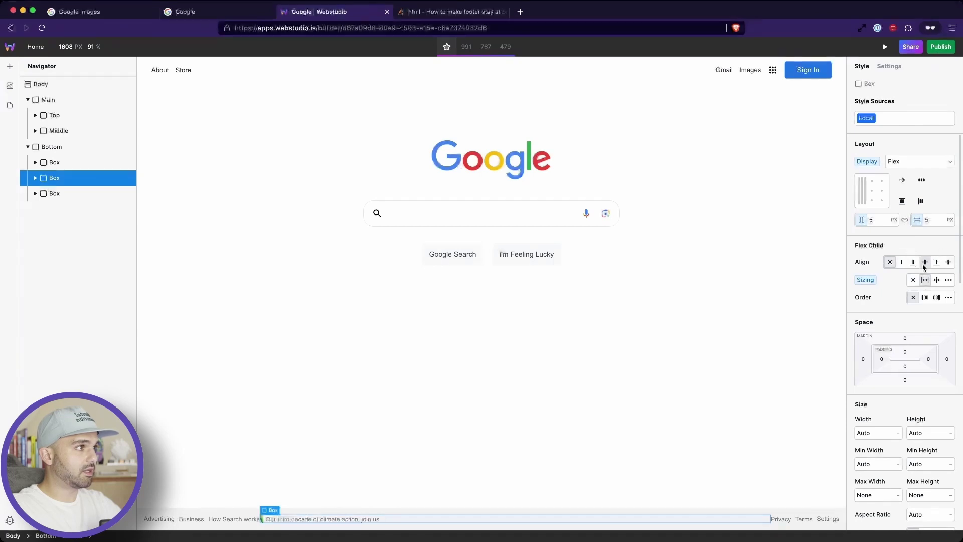
left_click(902, 202)
left_click(921, 201)
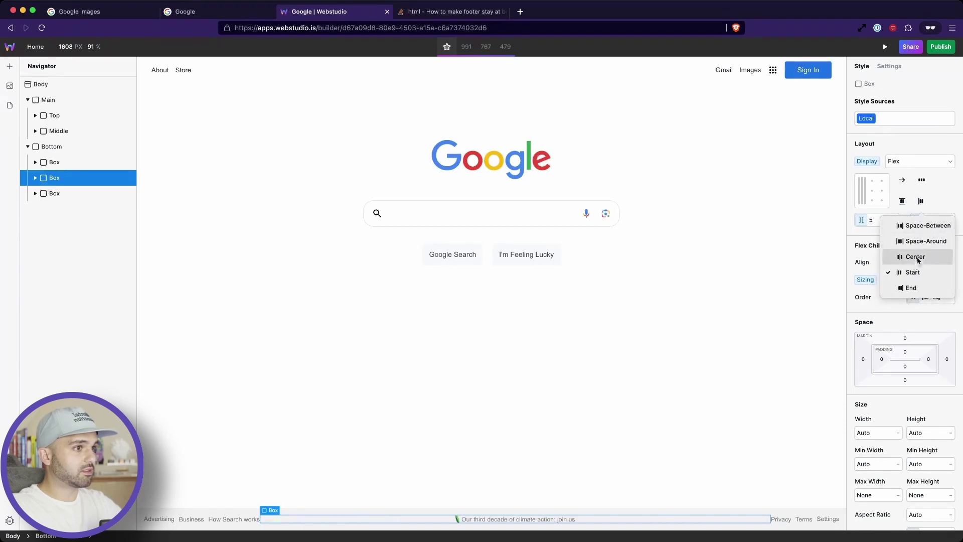
left_click(917, 257)
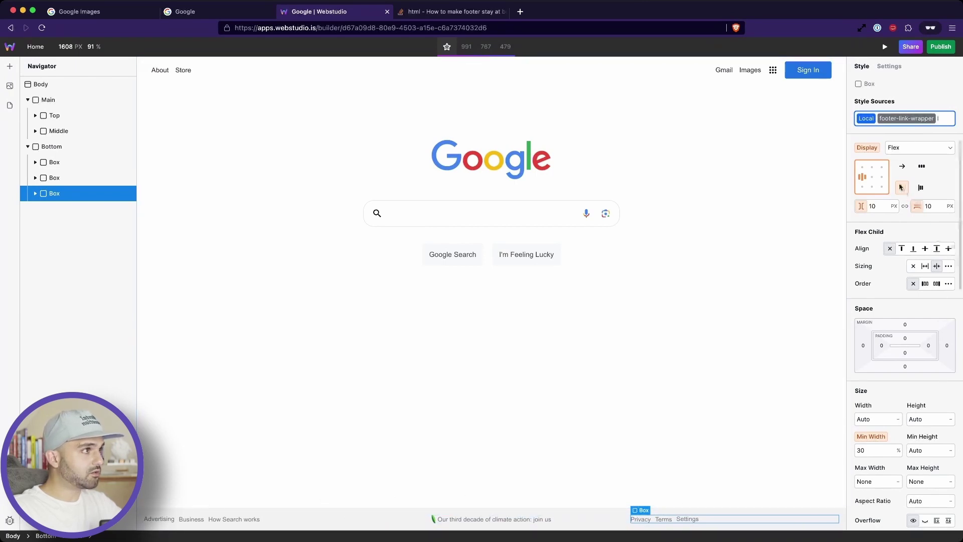
left_click(924, 191)
left_click(908, 272)
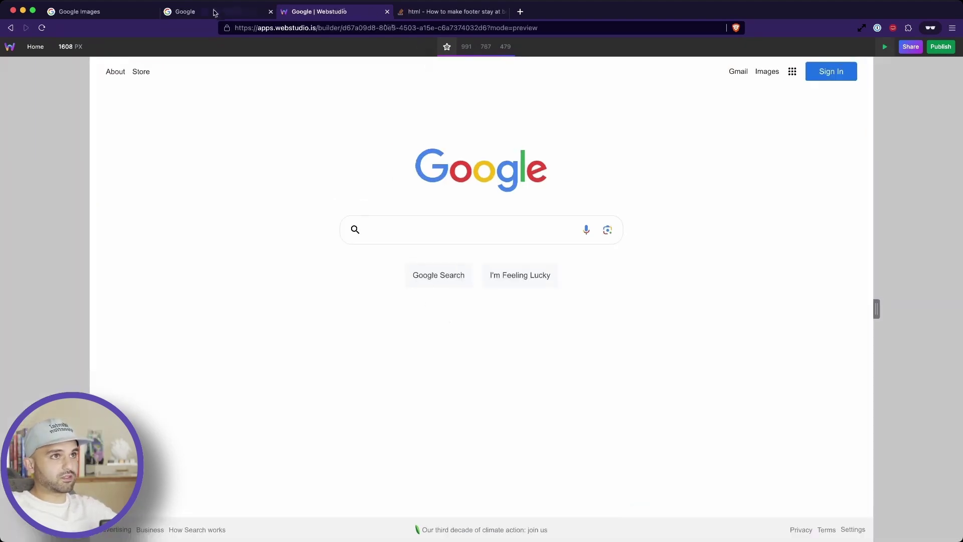
- Compare the previewed page's logo, search bar and footer layout with google.com
left_click(213, 13)
left_click(309, 13)
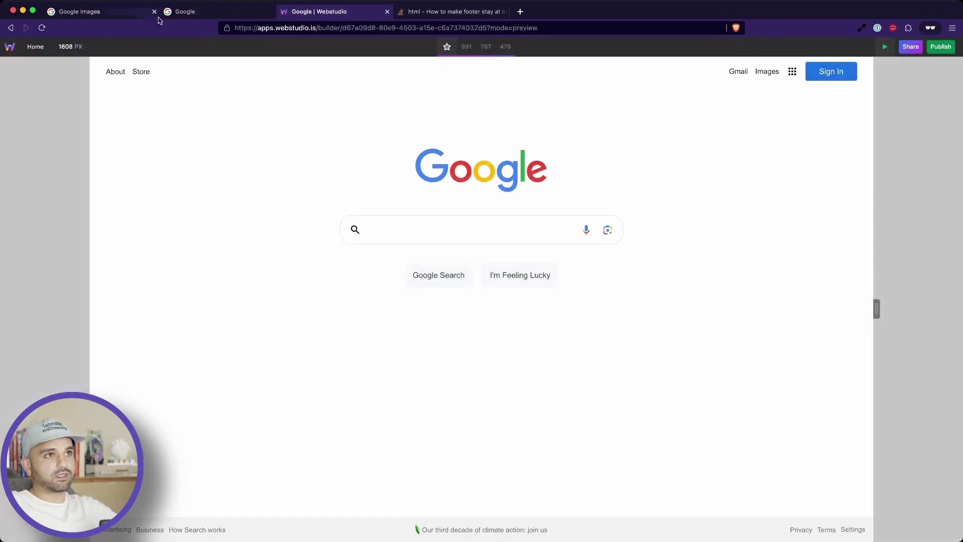
left_click(227, 11)
left_click(321, 12)
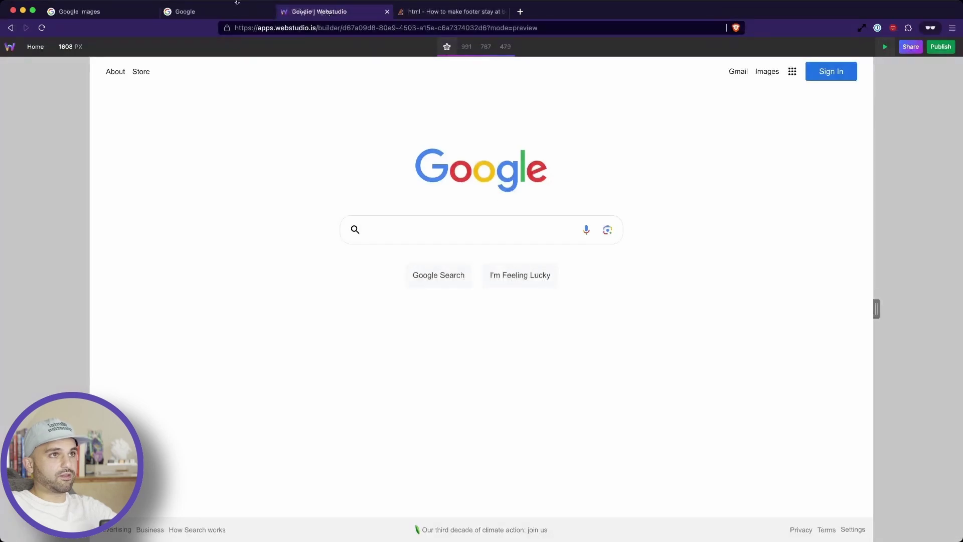
left_click(215, 15)
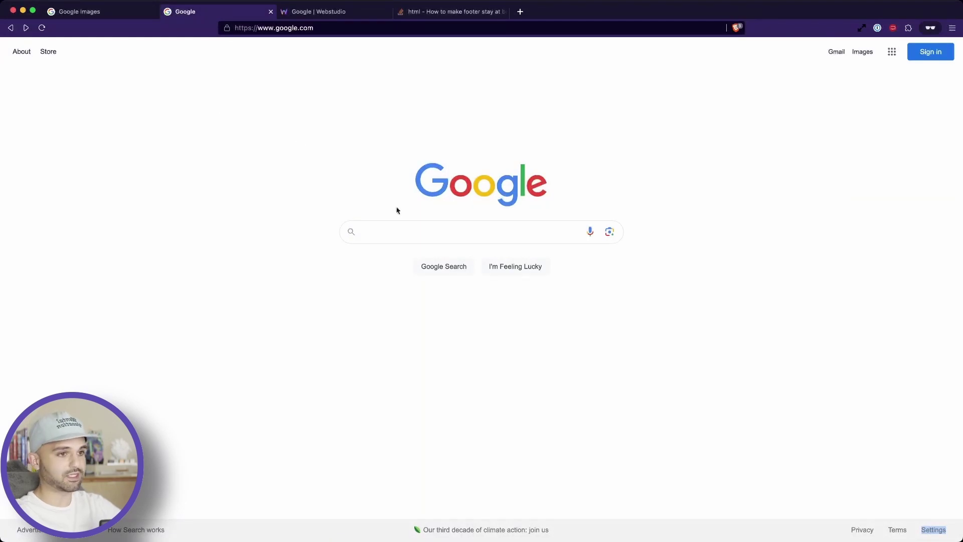
left_click(336, 11)
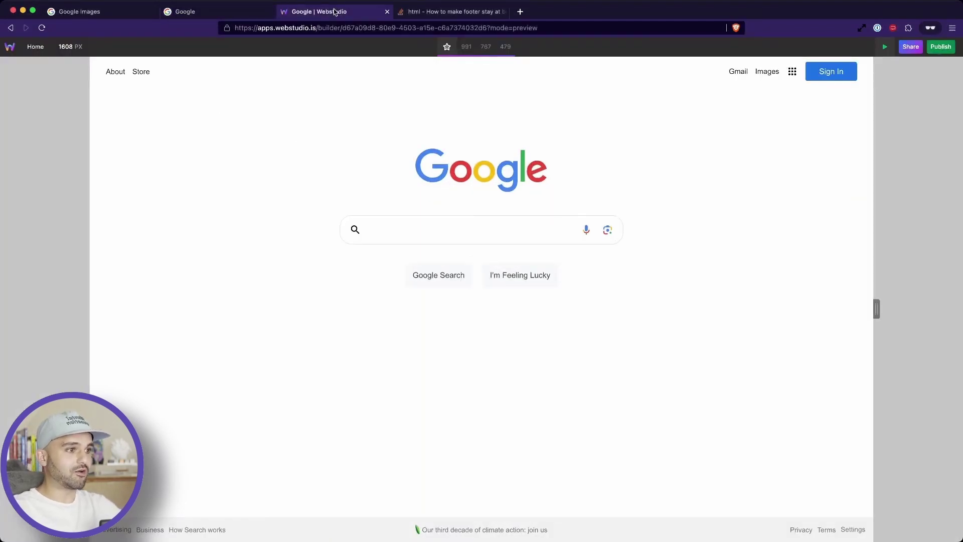